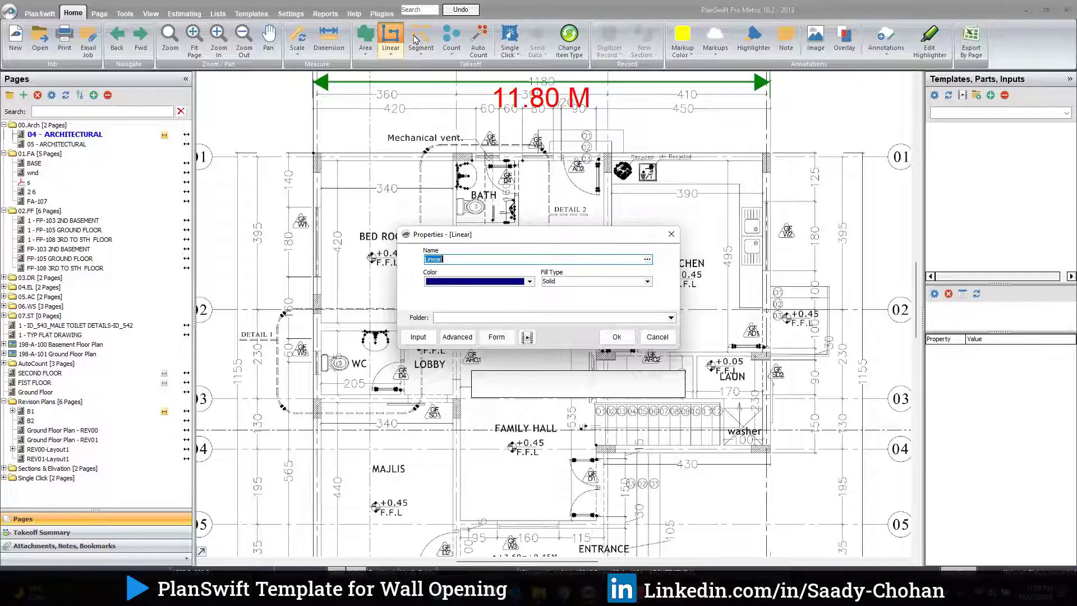
Step: Dismiss the new Linear item and switch the template list to the custom set containing the Block Quantity folder
{"action": "left_click", "coordinate": [671, 233]}
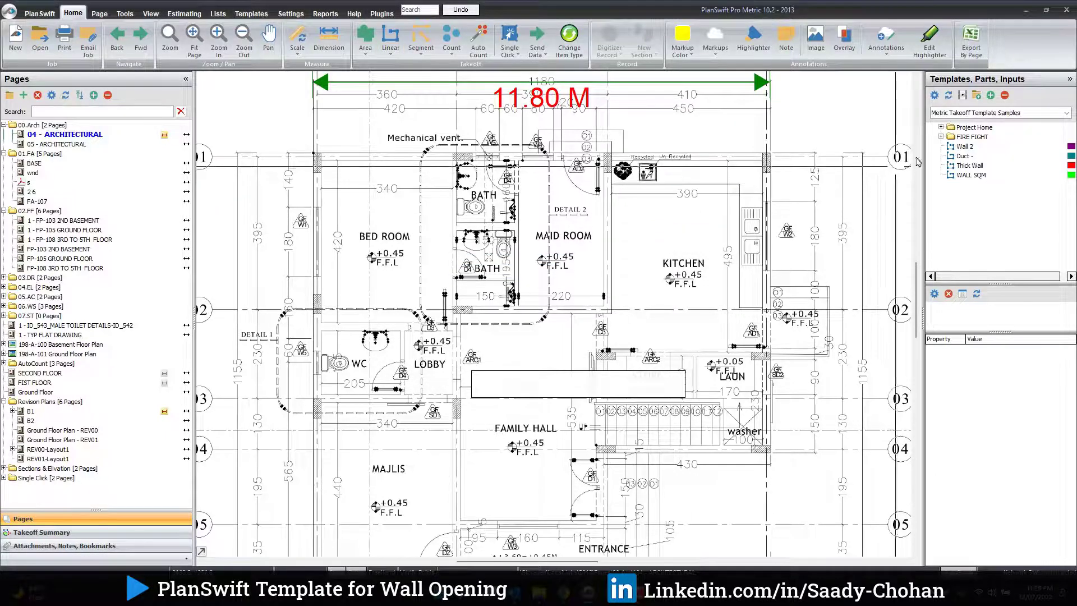
{"action": "left_click", "coordinate": [955, 113]}
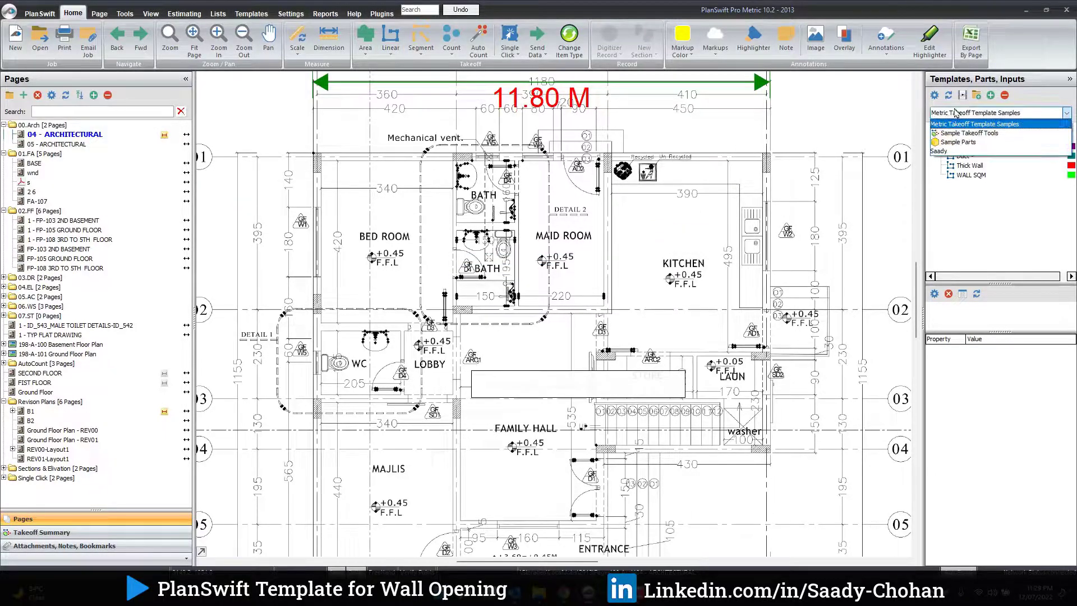
{"action": "left_click", "coordinate": [954, 149]}
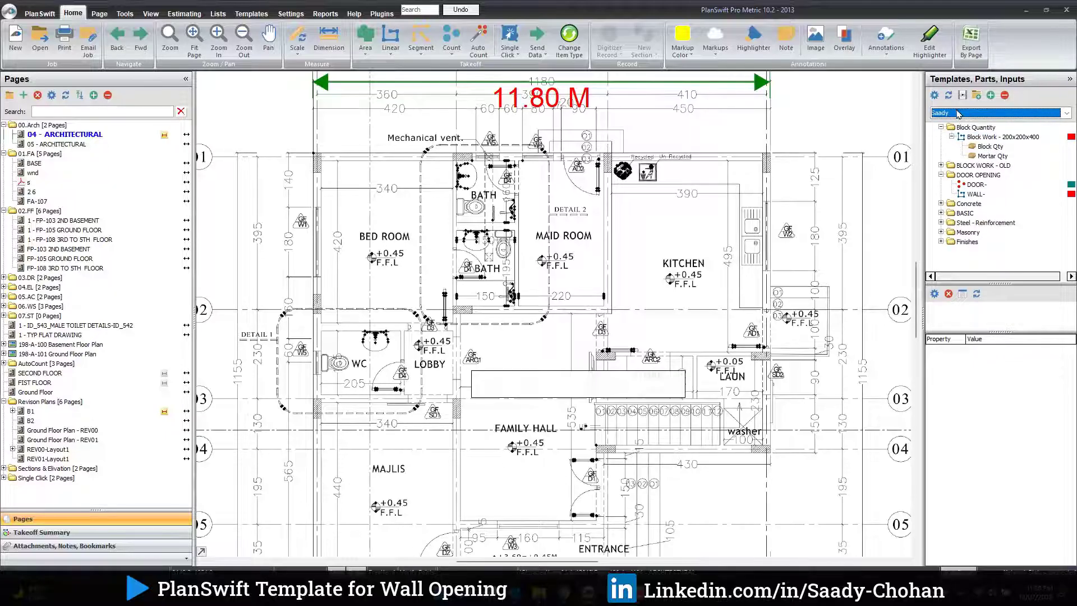
Step: Start a takeoff from the Block Work - 200x200x400 template and name it Block Work
{"action": "left_click", "coordinate": [954, 137]}
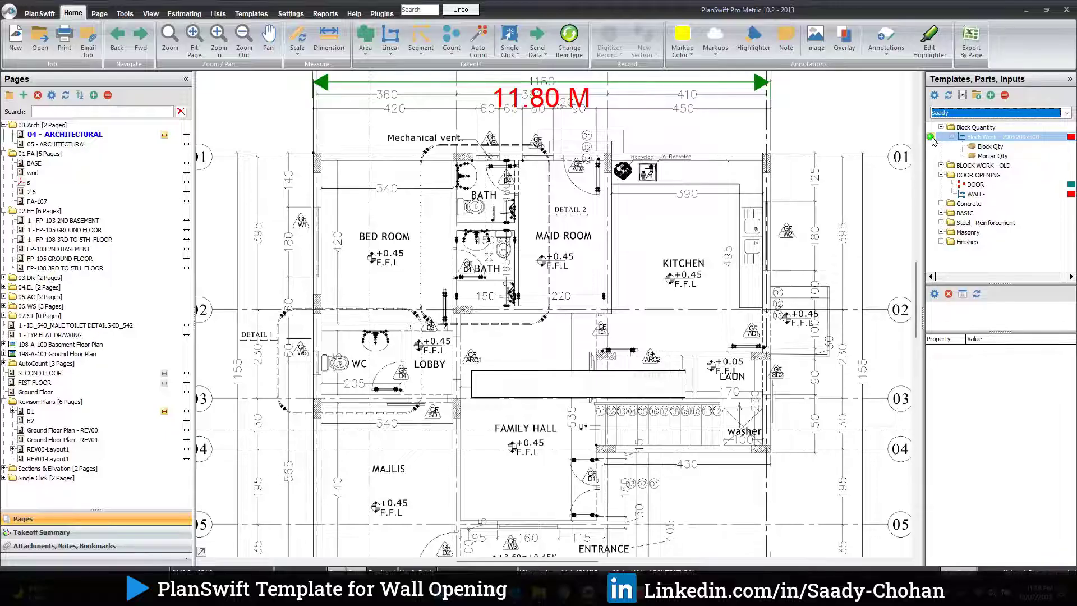
{"action": "double_click", "coordinate": [934, 139]}
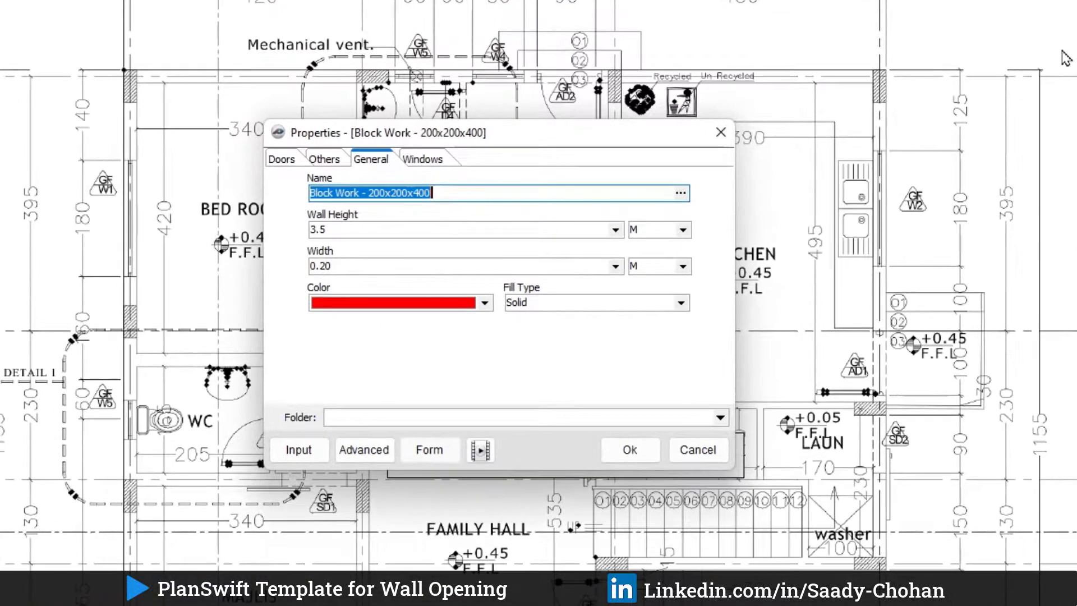
{"action": "key", "text": "End"}
{"action": "key", "text": "BackSpace"}
{"action": "key", "text": "BackSpace"}
{"action": "key", "text": "BackSpace"}
{"action": "key", "text": "BackSpace"}
{"action": "key", "text": "BackSpace"}
{"action": "key", "text": "BackSpace"}
{"action": "key", "text": "BackSpace"}
{"action": "key", "text": "BackSpace"}
{"action": "key", "text": "BackSpace"}
{"action": "key", "text": "BackSpace"}
{"action": "key", "text": "BackSpace"}
{"action": "key", "text": "BackSpace"}
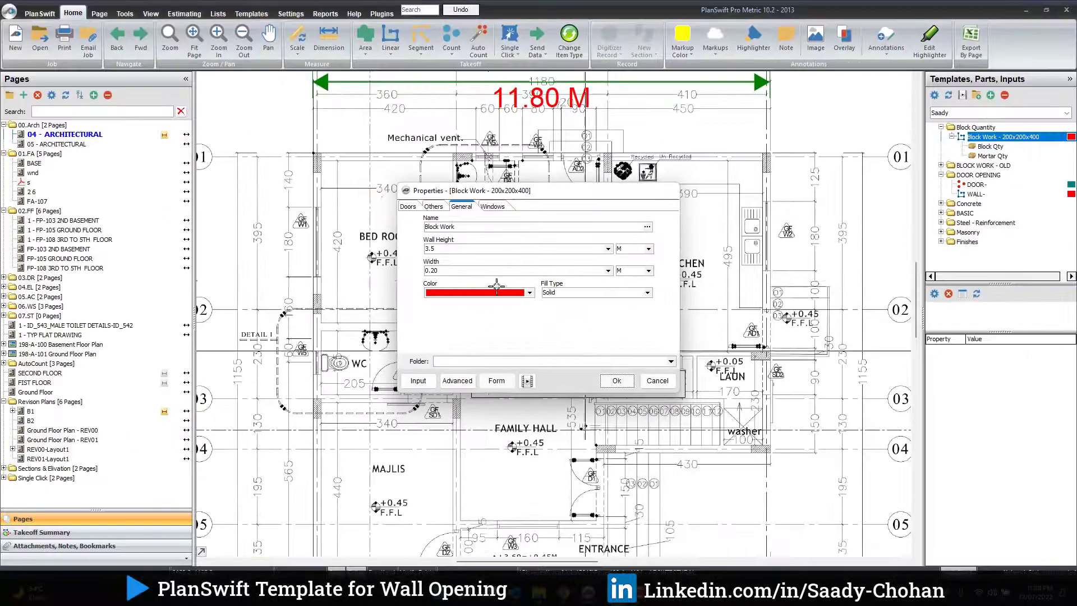
{"action": "left_click", "coordinate": [630, 450]}
Step: Trace the block wall along the upper side of the BED ROOM, from corner column to corner column
{"action": "left_click", "coordinate": [329, 161]}
{"action": "scroll", "coordinate": [308, 172], "scroll_direction": "up", "scroll_amount": 3}
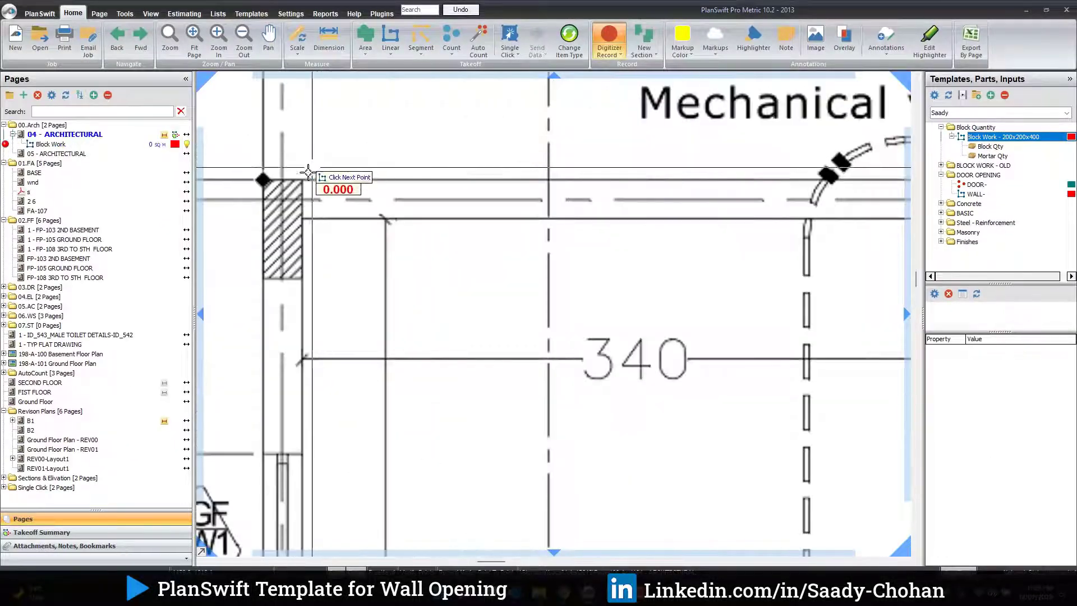
{"action": "scroll", "coordinate": [308, 174], "scroll_direction": "down", "scroll_amount": 3}
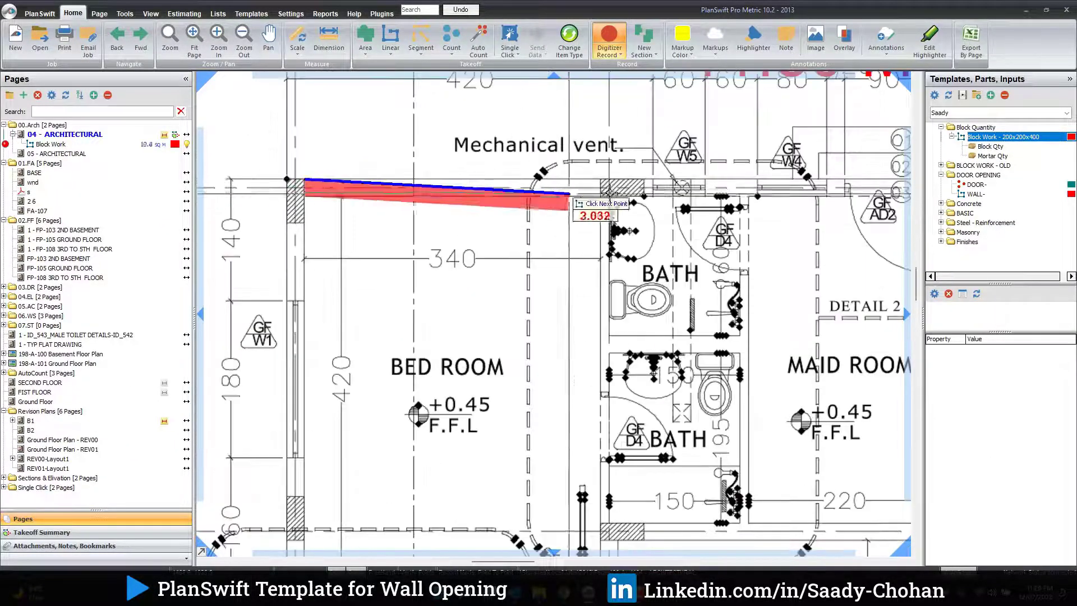
{"action": "left_click", "coordinate": [610, 192]}
{"action": "scroll", "coordinate": [610, 193], "scroll_direction": "up", "scroll_amount": 2}
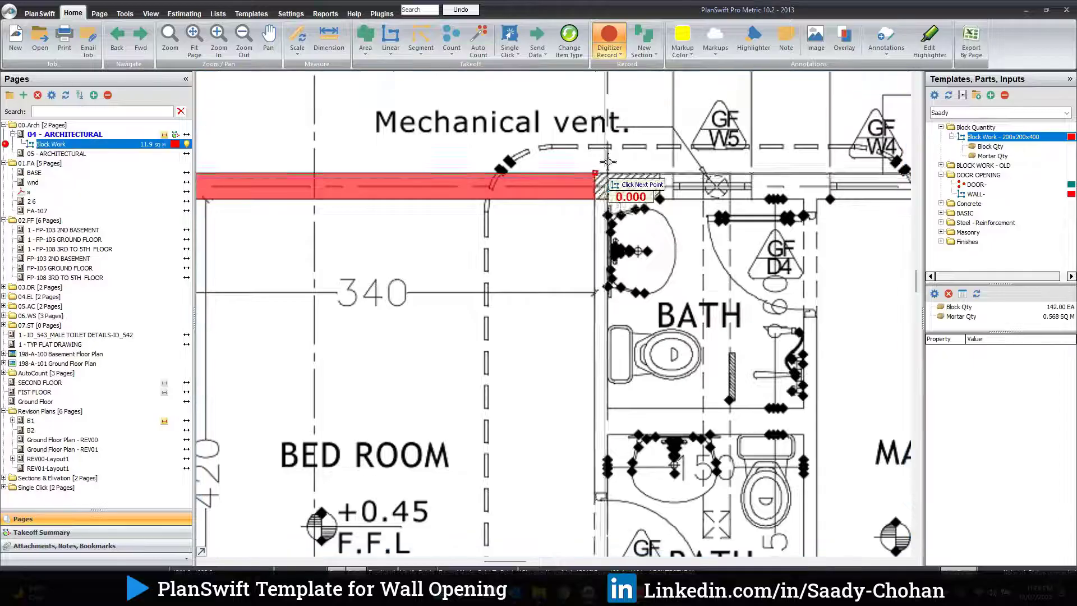
Step: Trace the BED ROOM's outer wall beside window W1 between its columns, about 3.13 m long, and stop recording
{"action": "scroll", "coordinate": [438, 173], "scroll_direction": "down", "scroll_amount": 3}
{"action": "scroll", "coordinate": [409, 171], "scroll_direction": "up", "scroll_amount": 3}
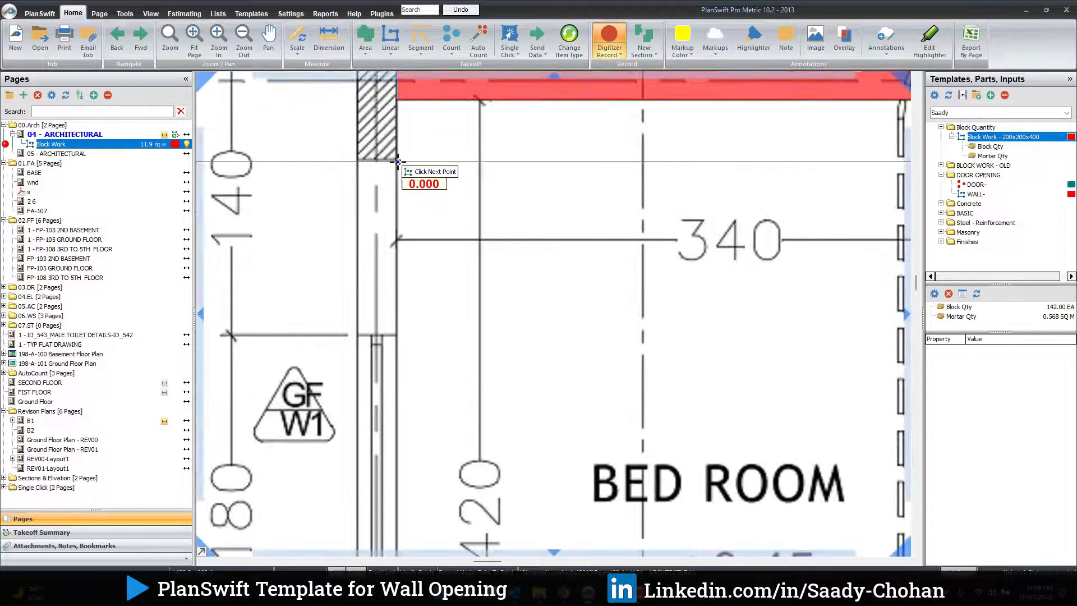
{"action": "scroll", "coordinate": [397, 162], "scroll_direction": "down", "scroll_amount": 2}
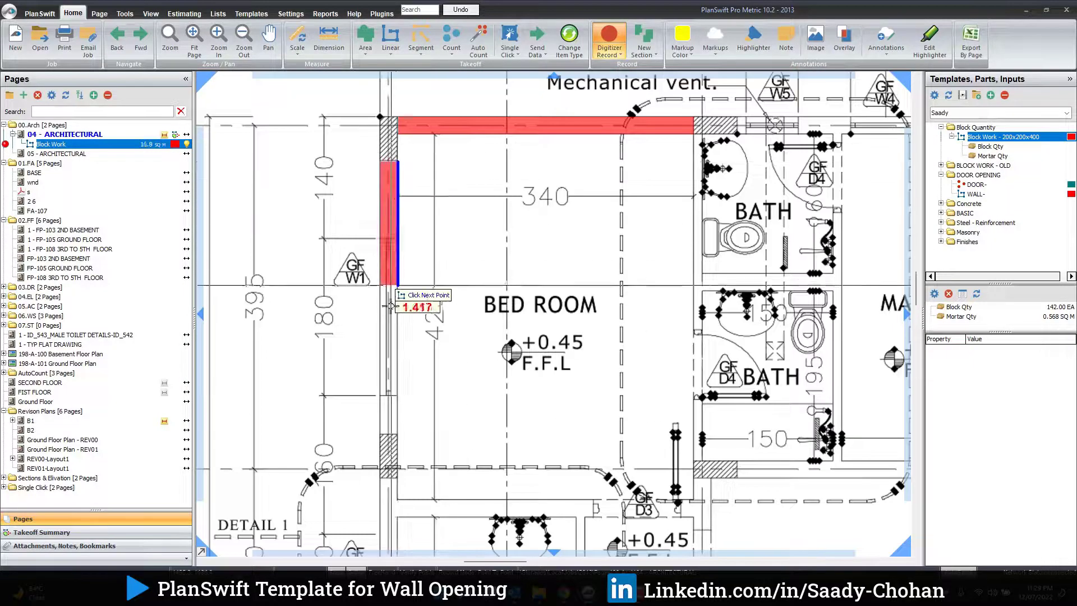
{"action": "left_click", "coordinate": [394, 433]}
{"action": "scroll", "coordinate": [460, 331], "scroll_direction": "down", "scroll_amount": 3}
{"action": "scroll", "coordinate": [370, 241], "scroll_direction": "up", "scroll_amount": 1}
{"action": "right_click", "coordinate": [373, 244]}
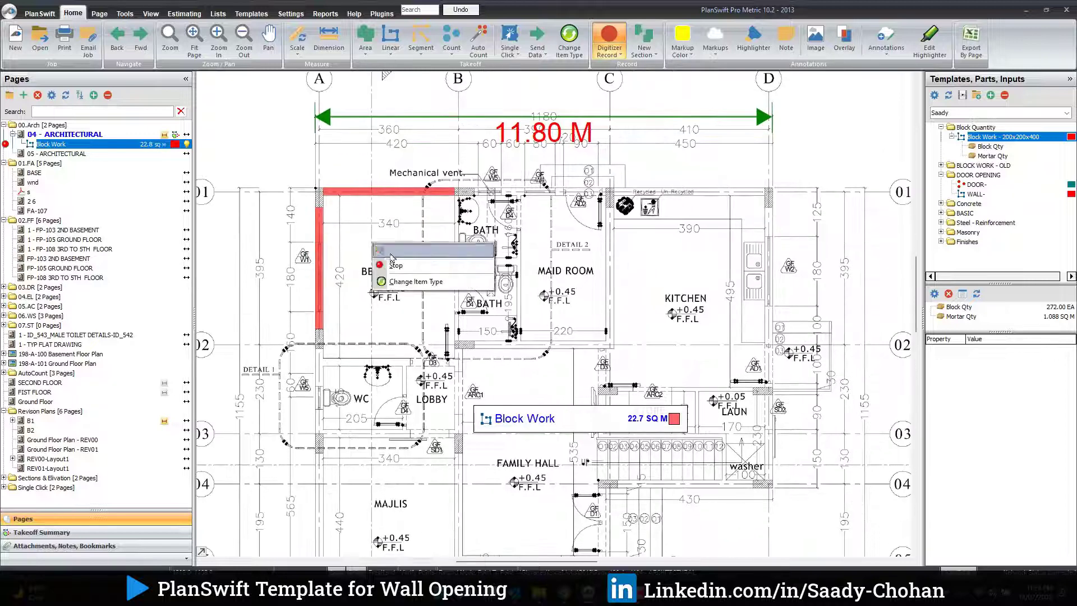
{"action": "left_click", "coordinate": [394, 265]}
Step: Move the Block Work legend to just below the BED ROOM, over the WC and LOBBY area
{"action": "left_click_drag", "start_coordinate": [530, 418], "coordinate": [393, 371]}
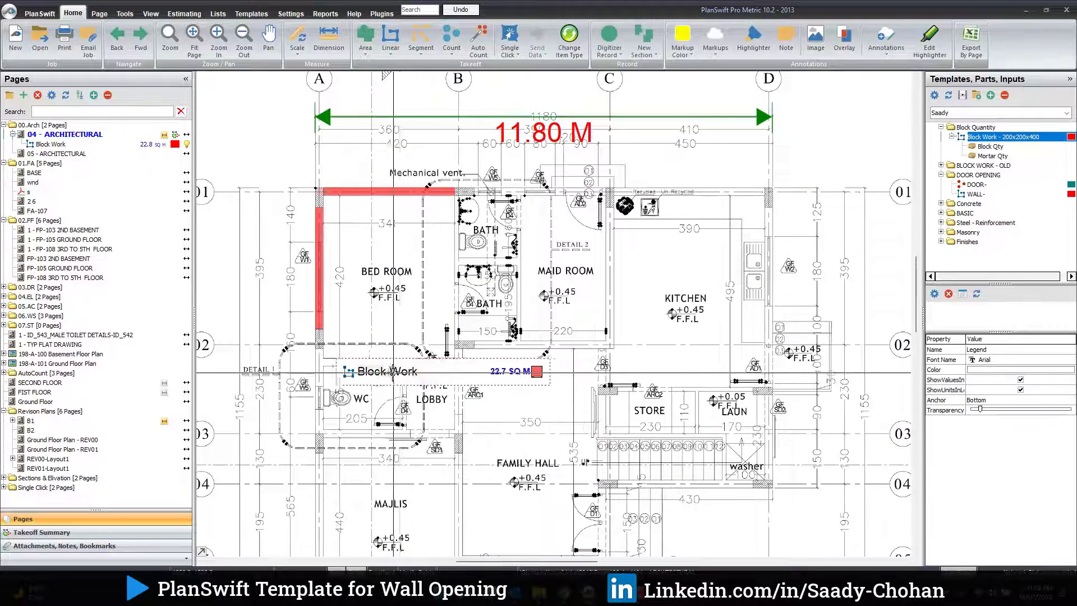
{"action": "scroll", "coordinate": [393, 371], "scroll_direction": "up", "scroll_amount": 2}
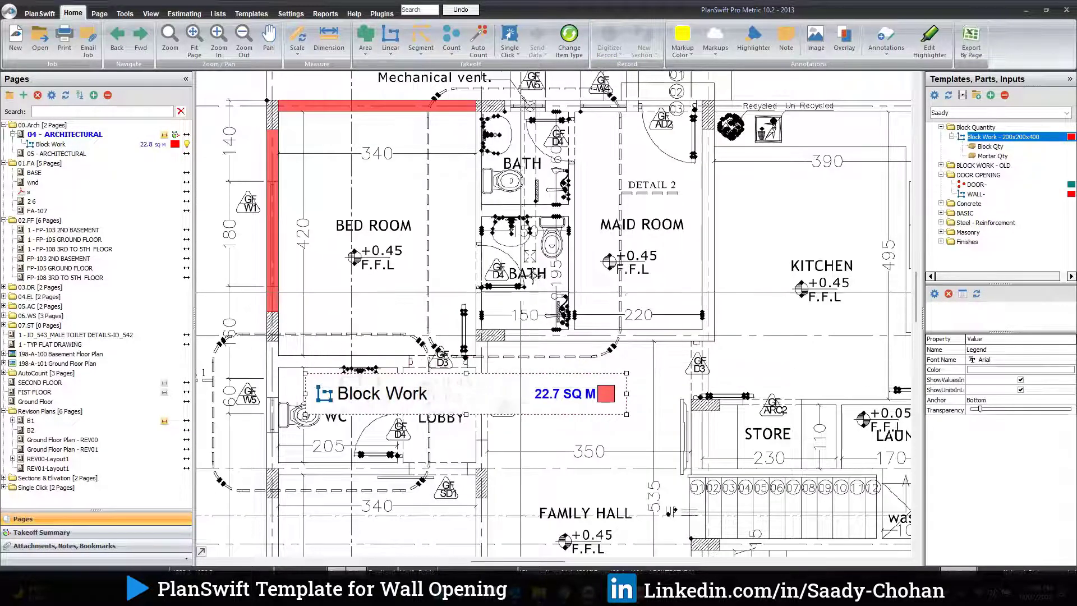
{"action": "left_click_drag", "start_coordinate": [532, 277], "coordinate": [542, 314]}
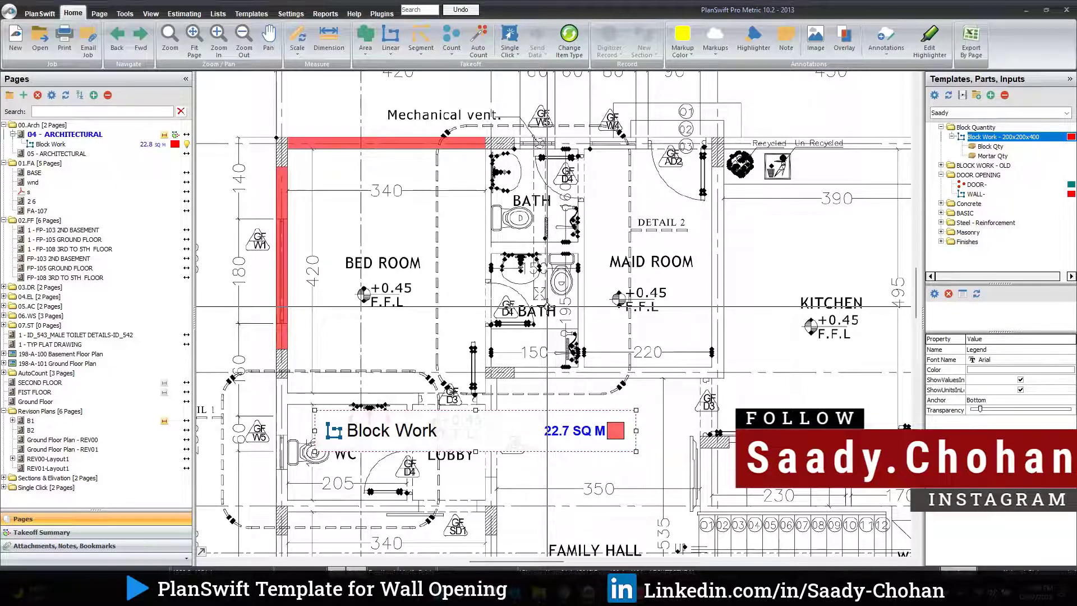
Step: Enter window W1 in the Block Work properties with width 1.80 m, height 1.00 m and quantity 1
{"action": "left_click_drag", "start_coordinate": [239, 198], "coordinate": [329, 324]}
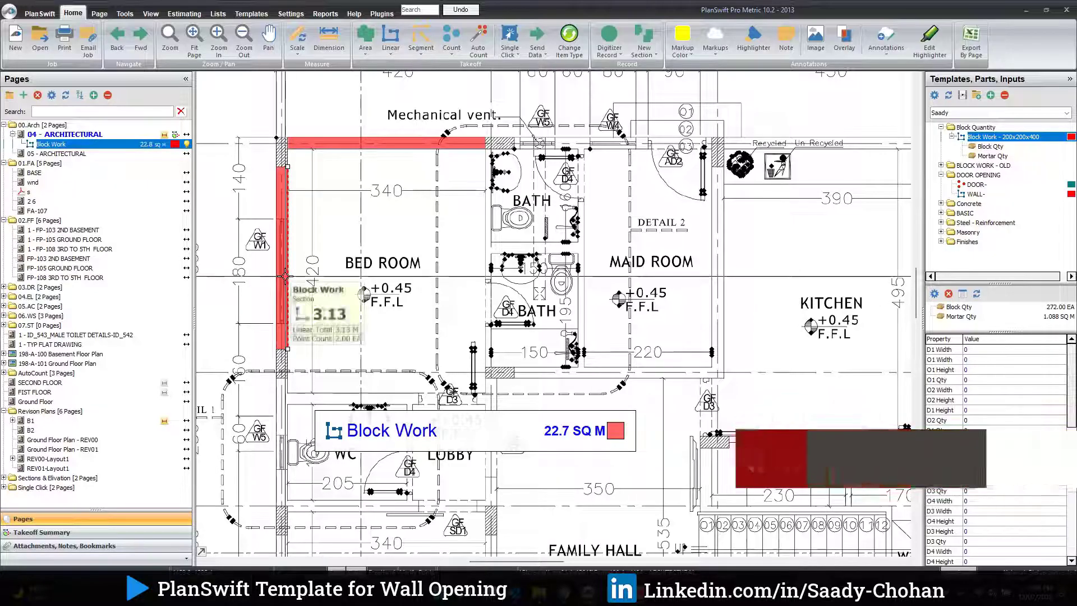
{"action": "right_click", "coordinate": [347, 274]}
{"action": "left_click", "coordinate": [365, 280]}
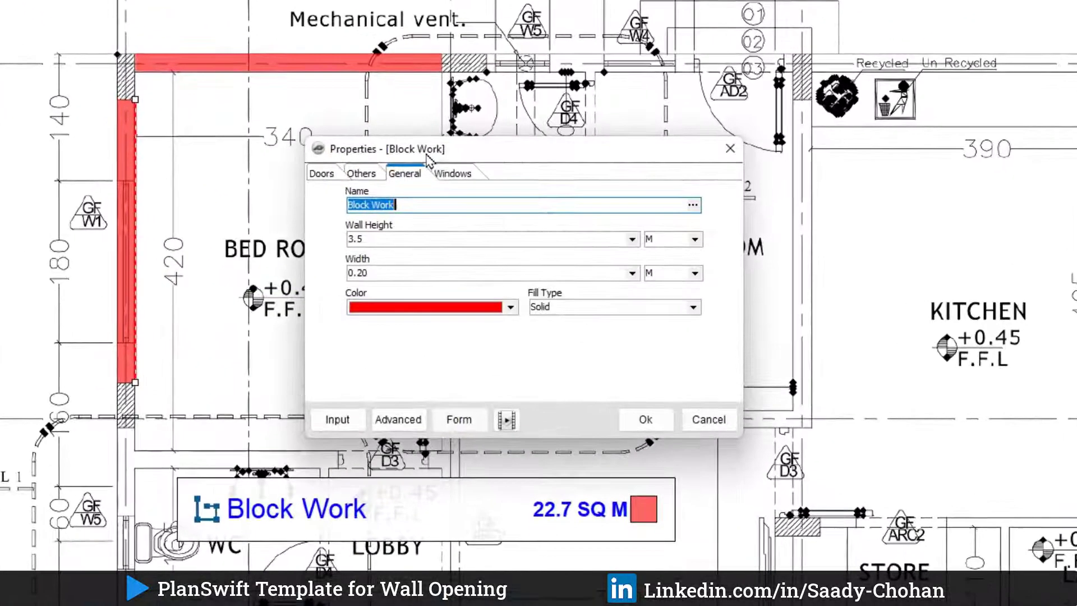
{"action": "left_click_drag", "start_coordinate": [449, 145], "coordinate": [626, 141]}
{"action": "left_click", "coordinate": [628, 170]}
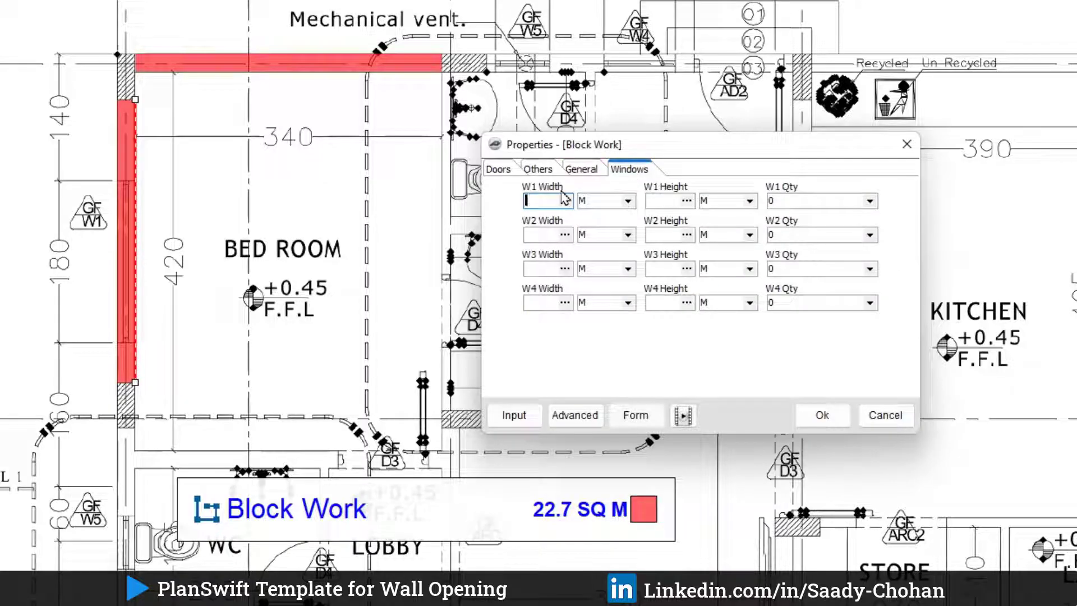
{"action": "type", "text": "1.80"}
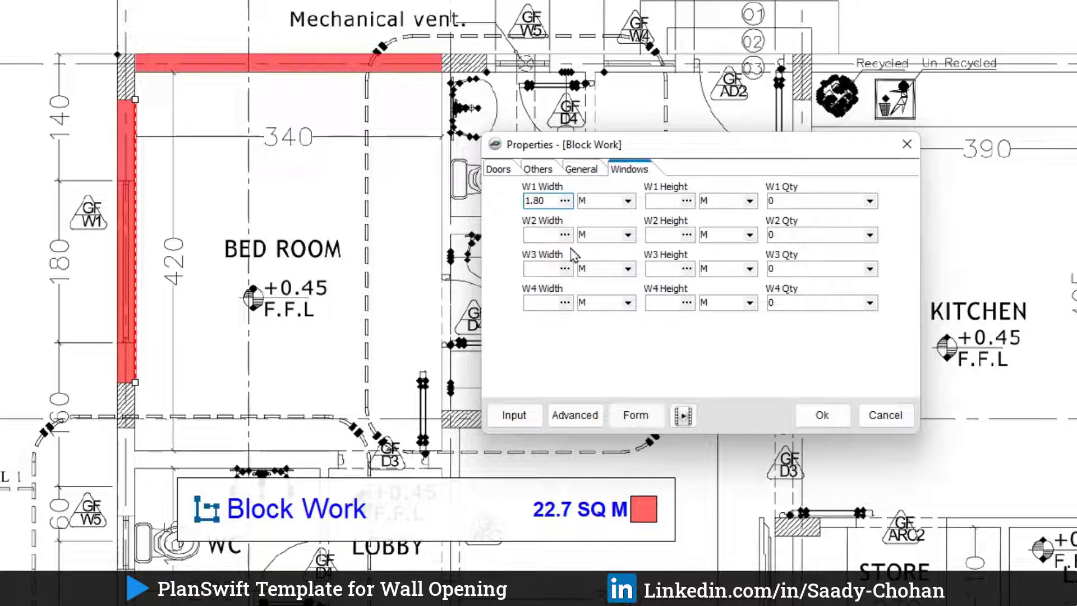
{"action": "left_click", "coordinate": [673, 200]}
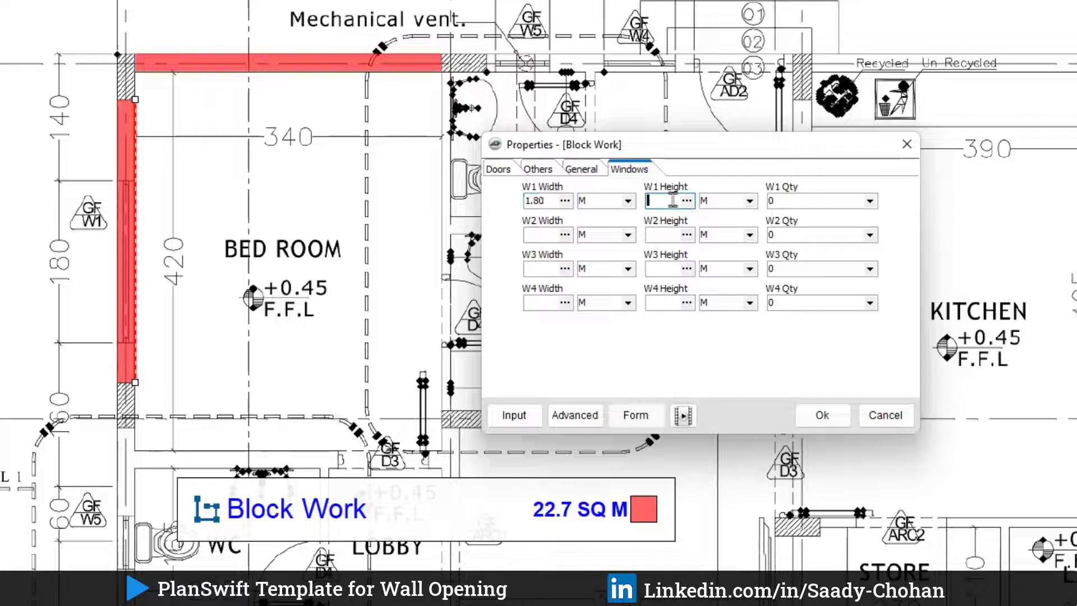
{"action": "type", "text": "1.00"}
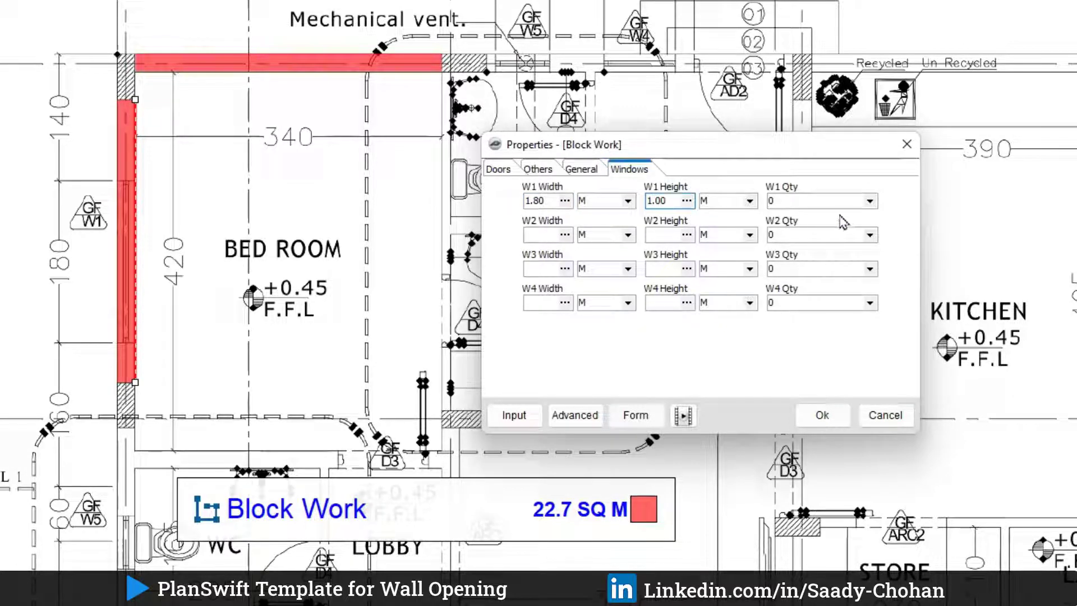
{"action": "left_click", "coordinate": [870, 200]}
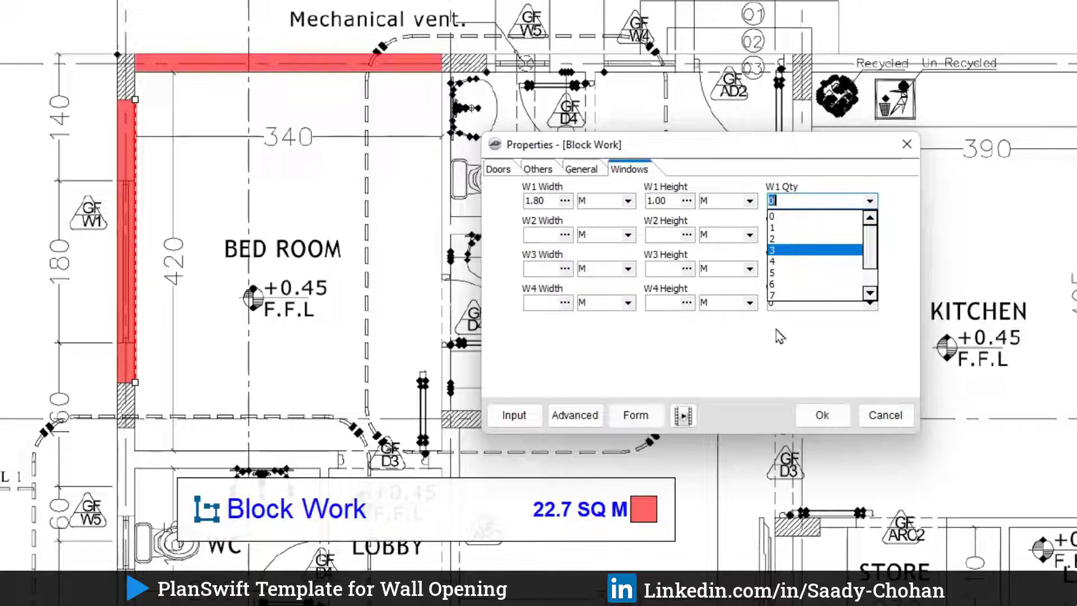
{"action": "left_click", "coordinate": [786, 227]}
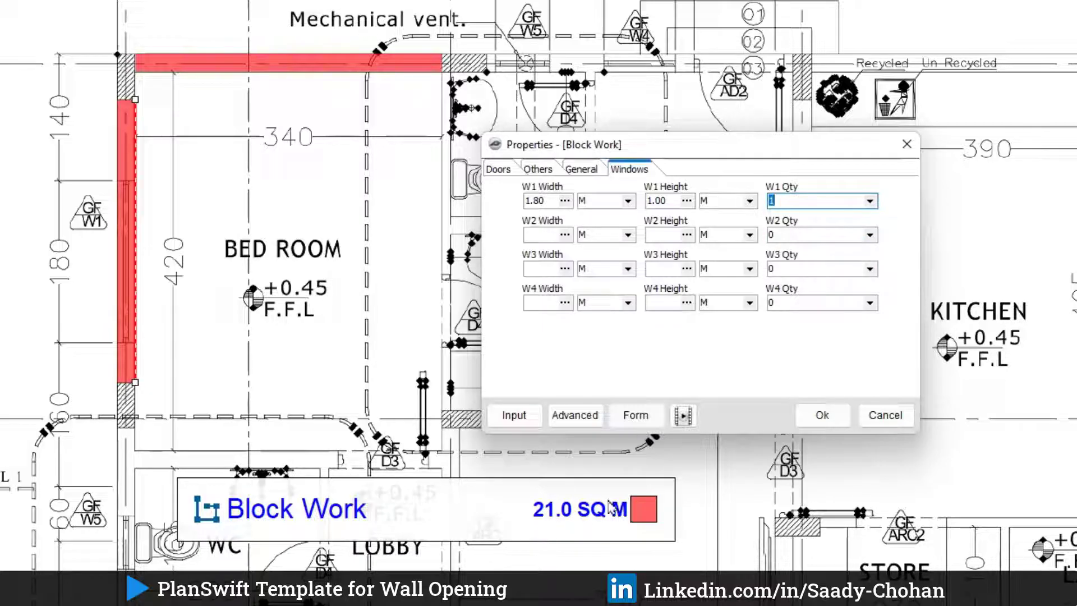
Step: Set the W1 quantity to 3 and accept the Block Work properties after checking the Doors and Others inputs
{"action": "left_click", "coordinate": [876, 207]}
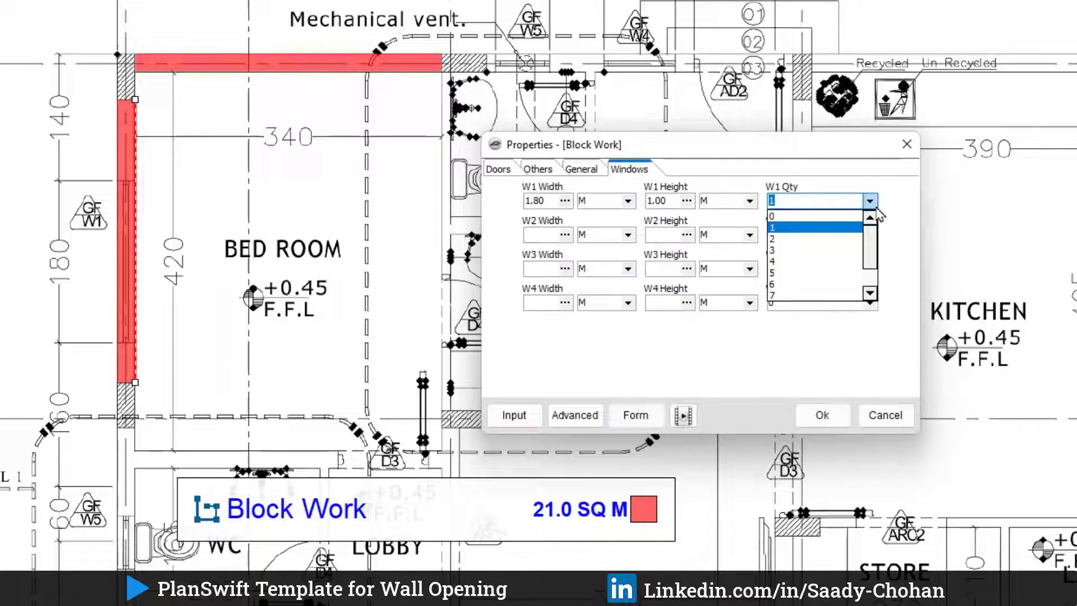
{"action": "left_click", "coordinate": [813, 251]}
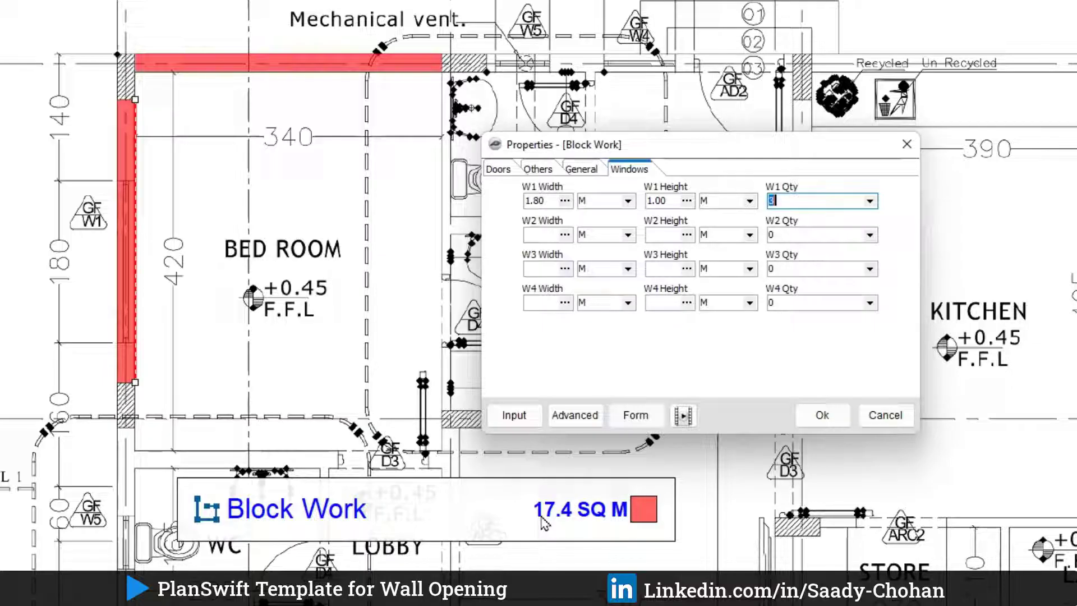
{"action": "left_click", "coordinate": [497, 169]}
{"action": "left_click", "coordinate": [537, 169]}
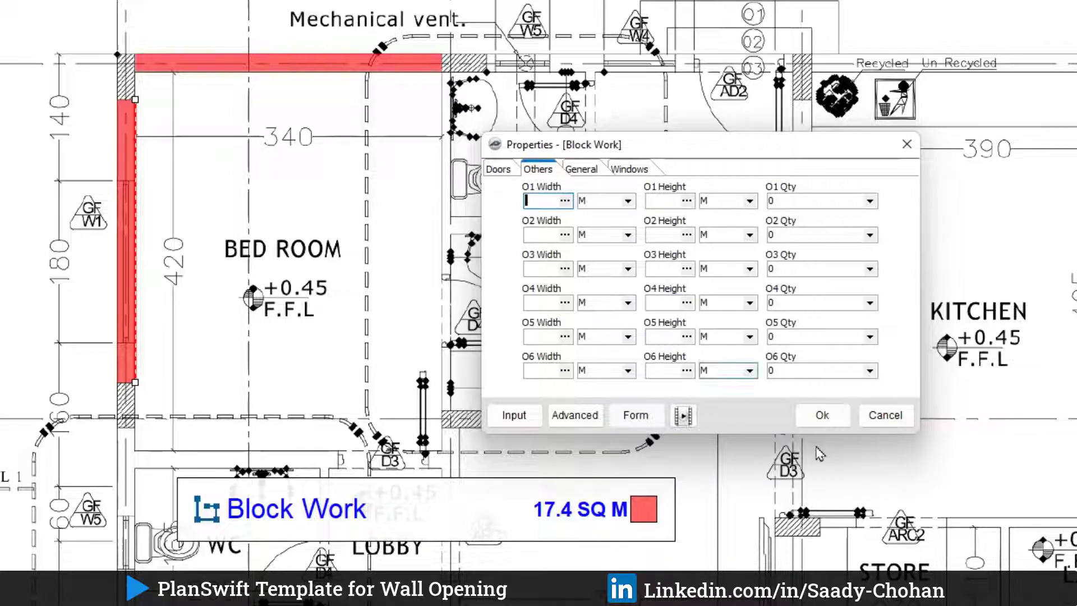
{"action": "left_click", "coordinate": [823, 415]}
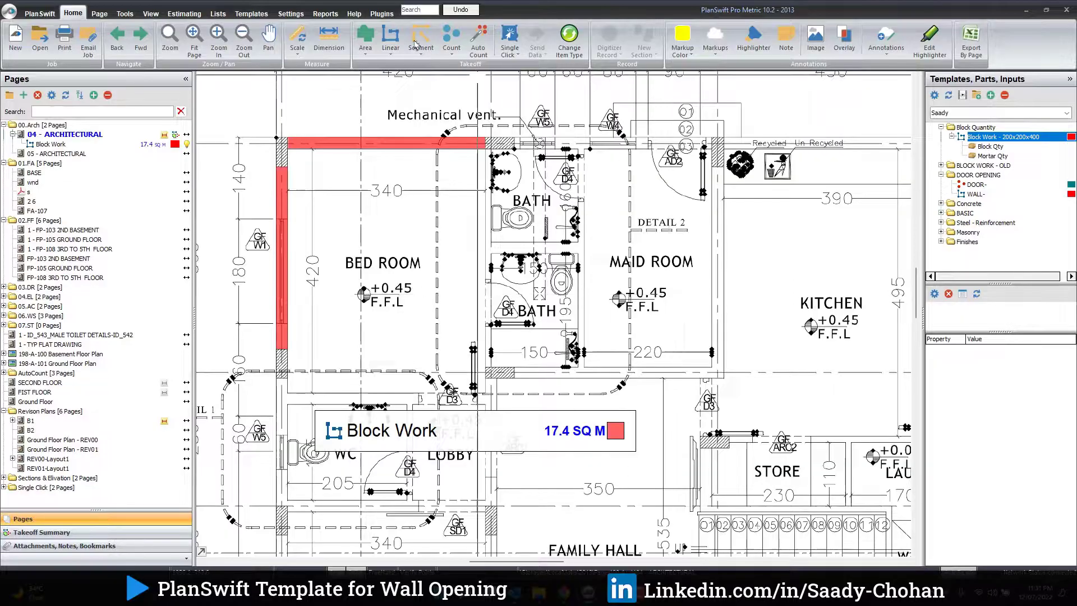
Step: Create a locally stored template tab named TEST and remove its Description column
{"action": "left_click", "coordinate": [252, 13]}
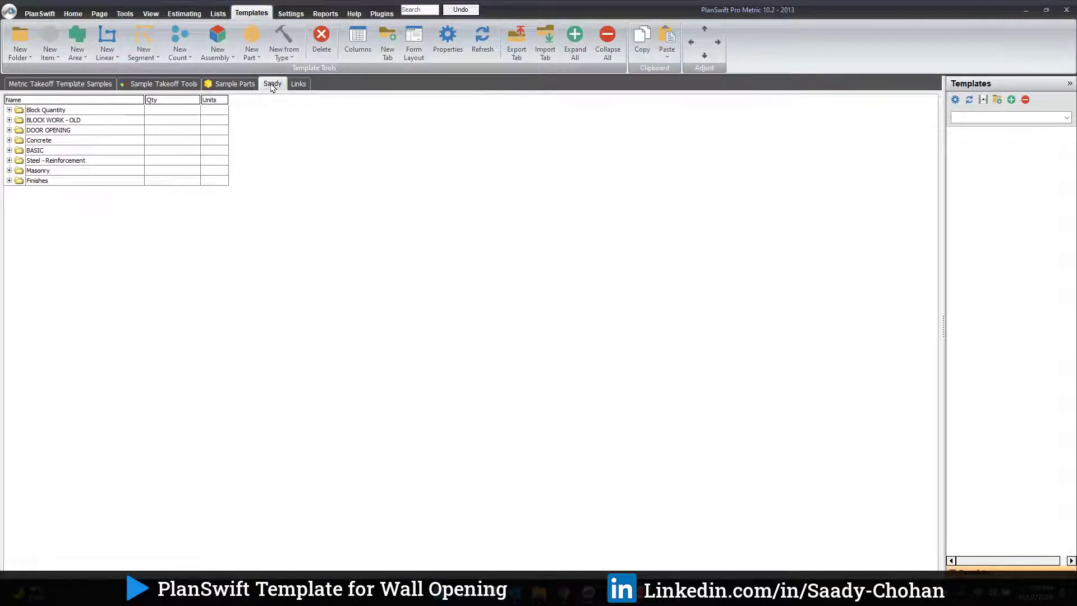
{"action": "left_click", "coordinate": [388, 44]}
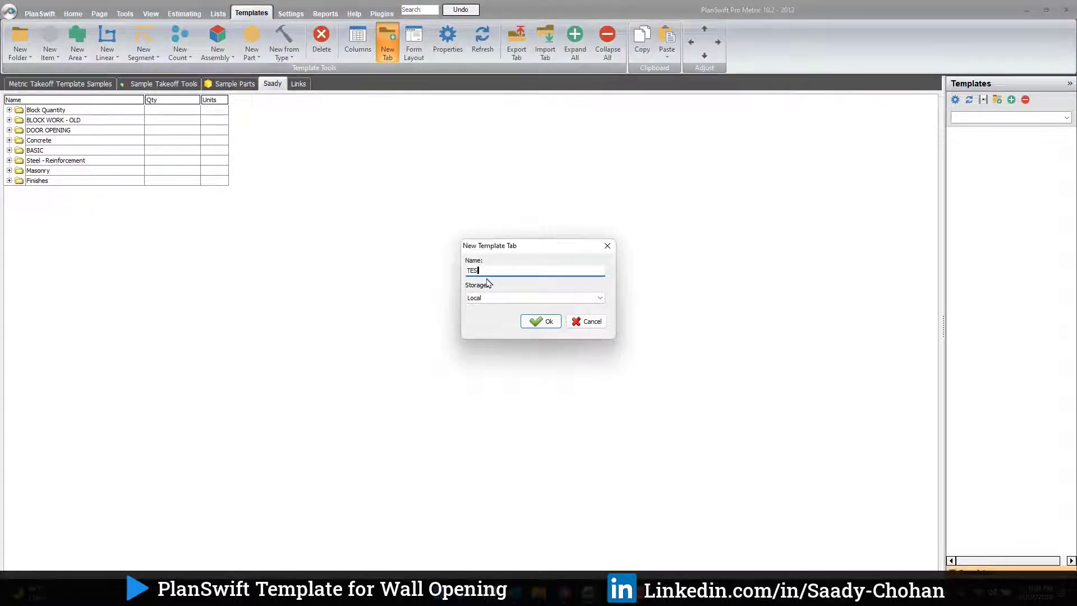
{"action": "left_click", "coordinate": [543, 324]}
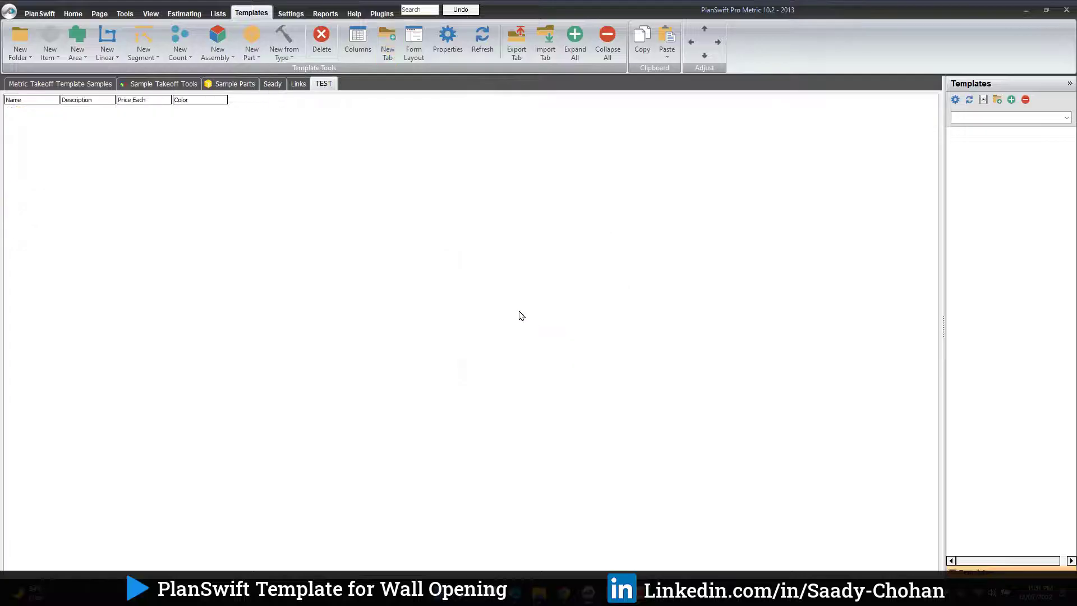
{"action": "left_click_drag", "start_coordinate": [102, 104], "coordinate": [106, 76]}
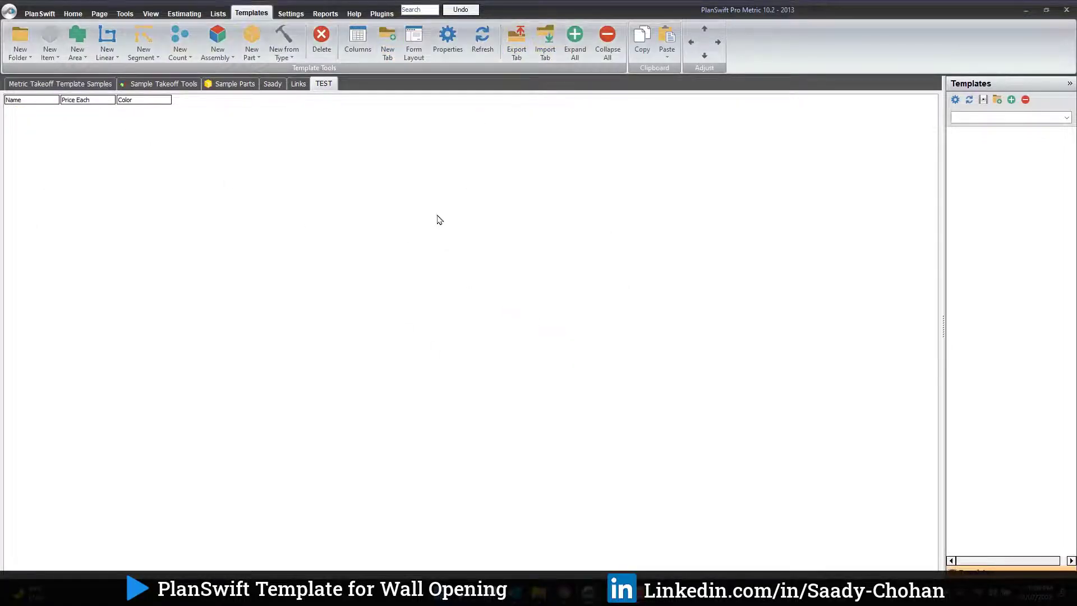
Step: Add a linear template to the TEST tab named "BLOCK WORK -" with a bright green color
{"action": "left_click", "coordinate": [110, 42]}
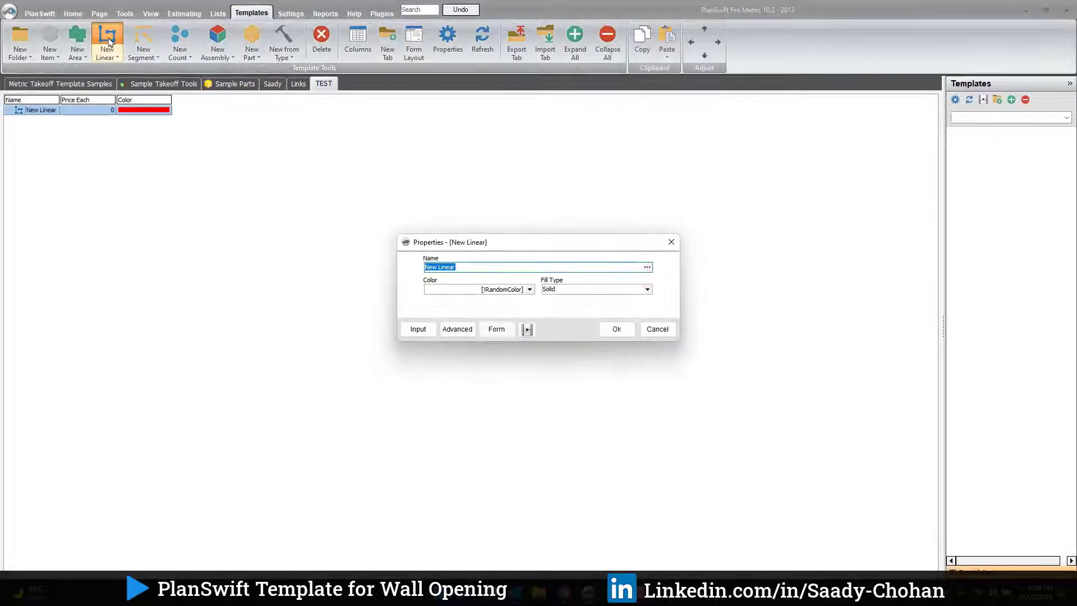
{"action": "type", "text": "BLOCK WORK -"}
{"action": "left_click", "coordinate": [529, 289]}
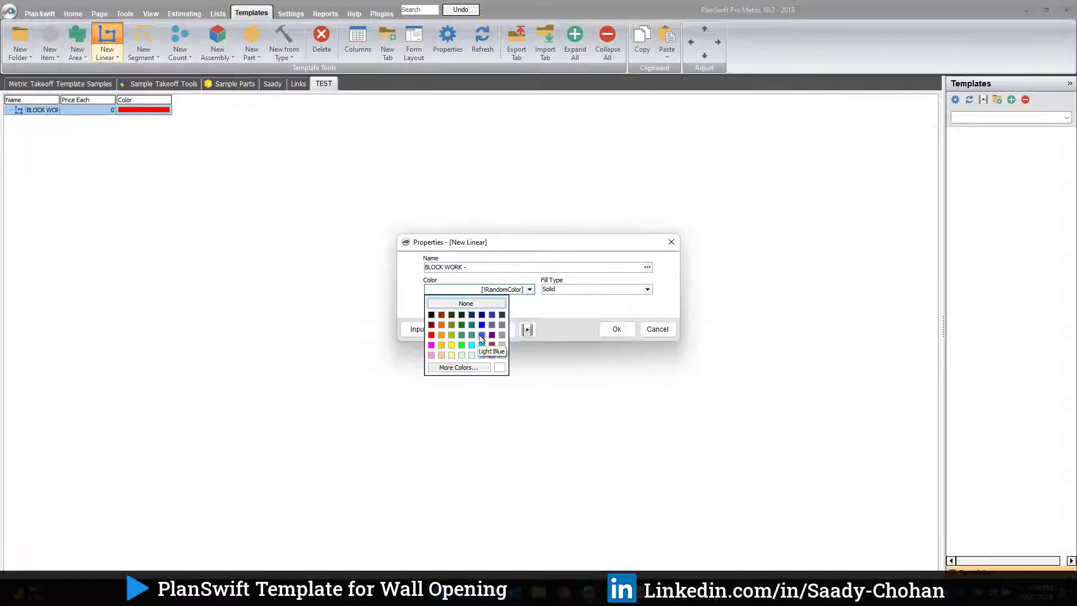
{"action": "left_click", "coordinate": [462, 345]}
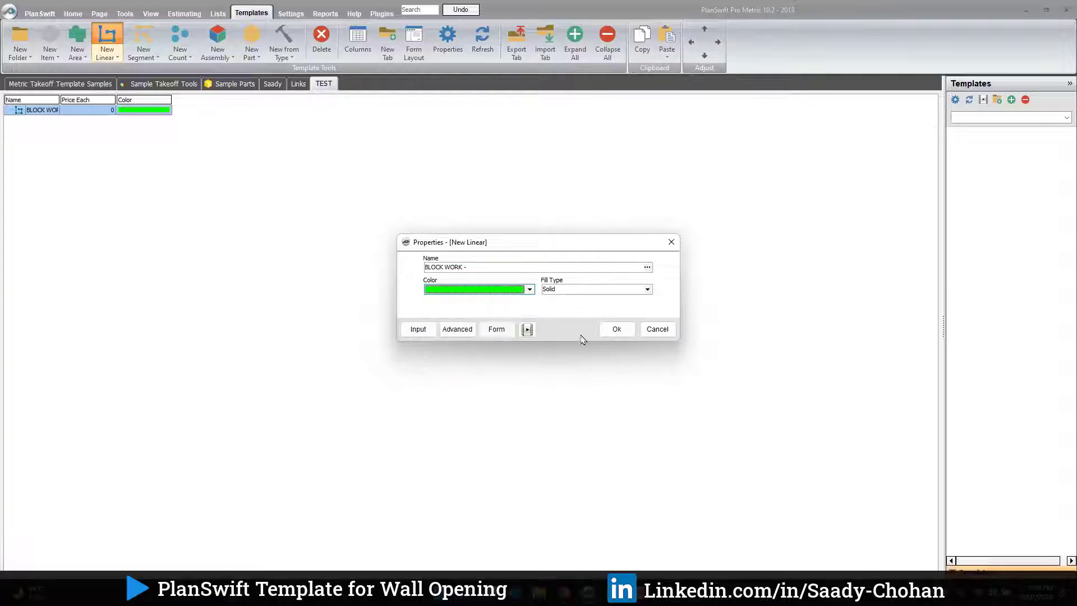
{"action": "left_click", "coordinate": [629, 331]}
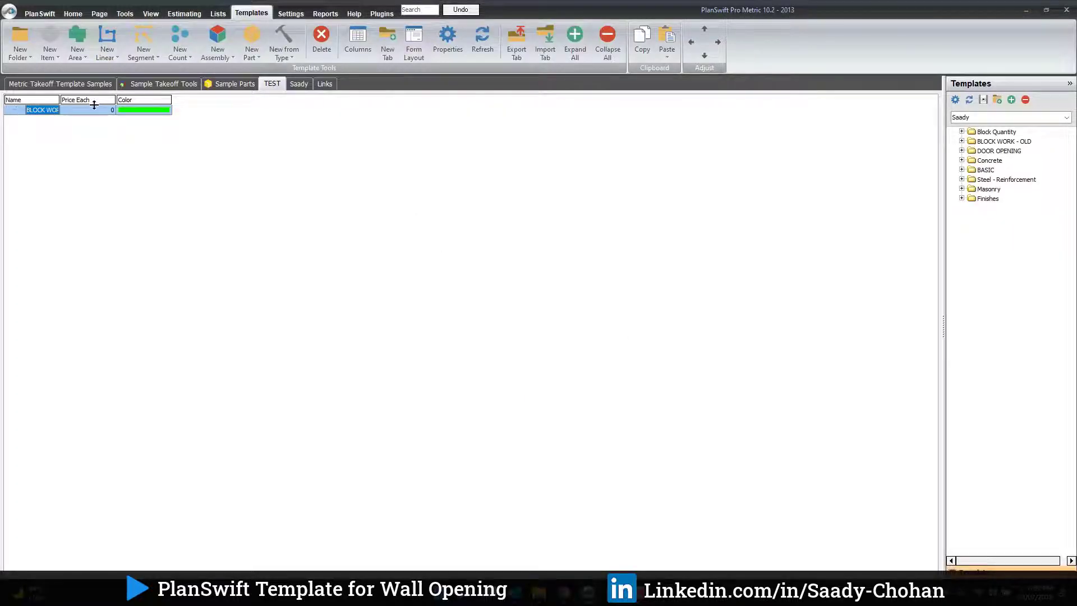
Step: Remove the Price Each column, widen the Name column, and display the TEST tab's templates in the template list
{"action": "mouse_move", "coordinate": [92, 101]}
{"action": "left_mouse_down"}
{"action": "mouse_move", "coordinate": [86, 85]}
{"action": "mouse_move", "coordinate": [95, 100]}
{"action": "left_mouse_up"}
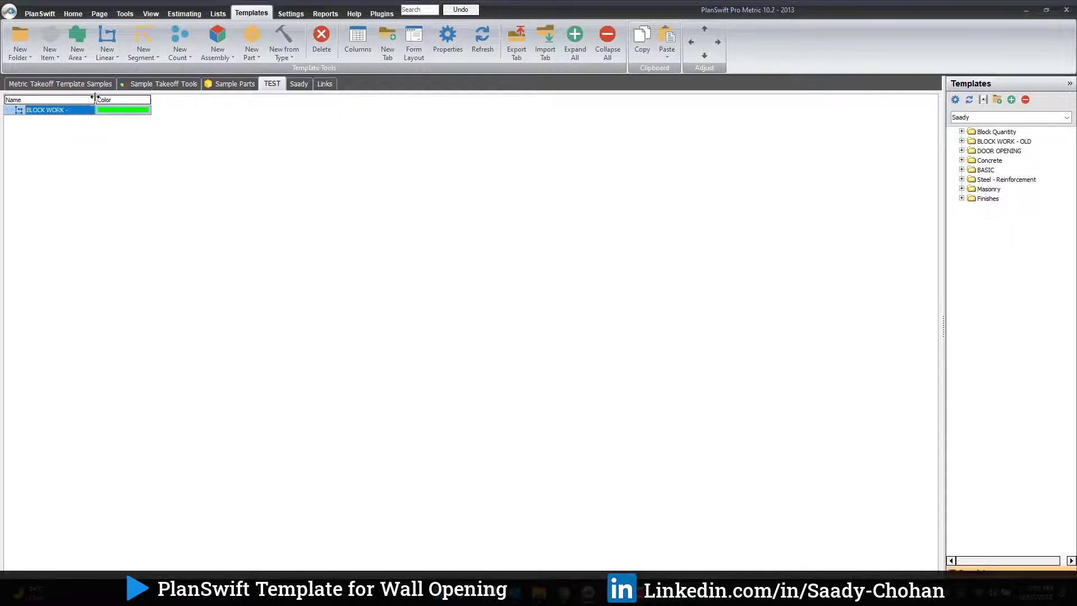
{"action": "left_click", "coordinate": [1067, 118]}
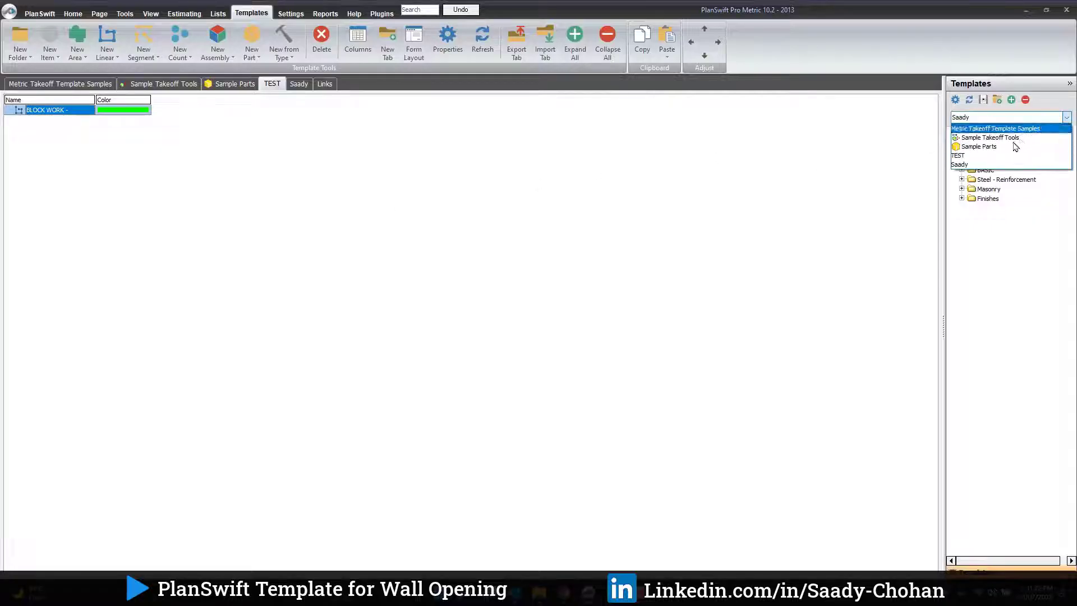
{"action": "left_click", "coordinate": [987, 146]}
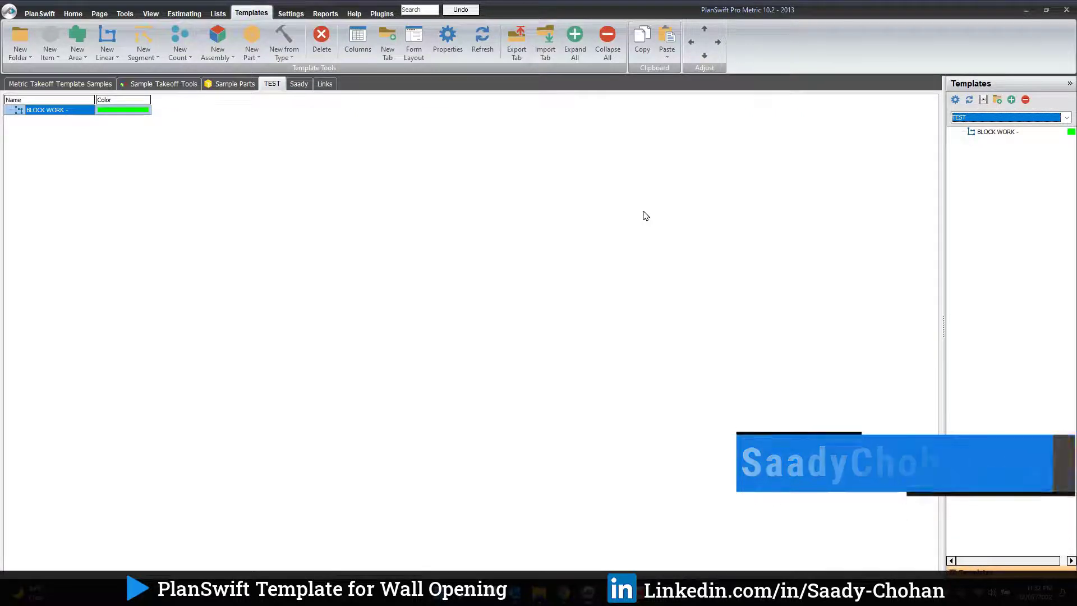
Step: Open the advanced properties of the BLOCK WORK - template and collapse the Fill group
{"action": "right_click", "coordinate": [65, 113]}
{"action": "left_click", "coordinate": [79, 118]}
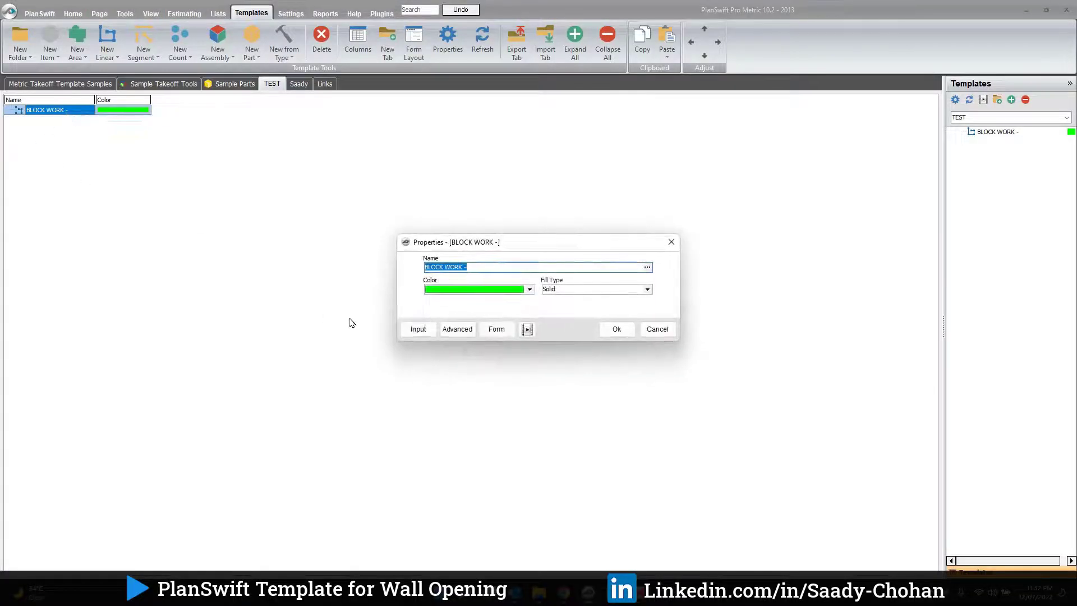
{"action": "left_click", "coordinate": [455, 330]}
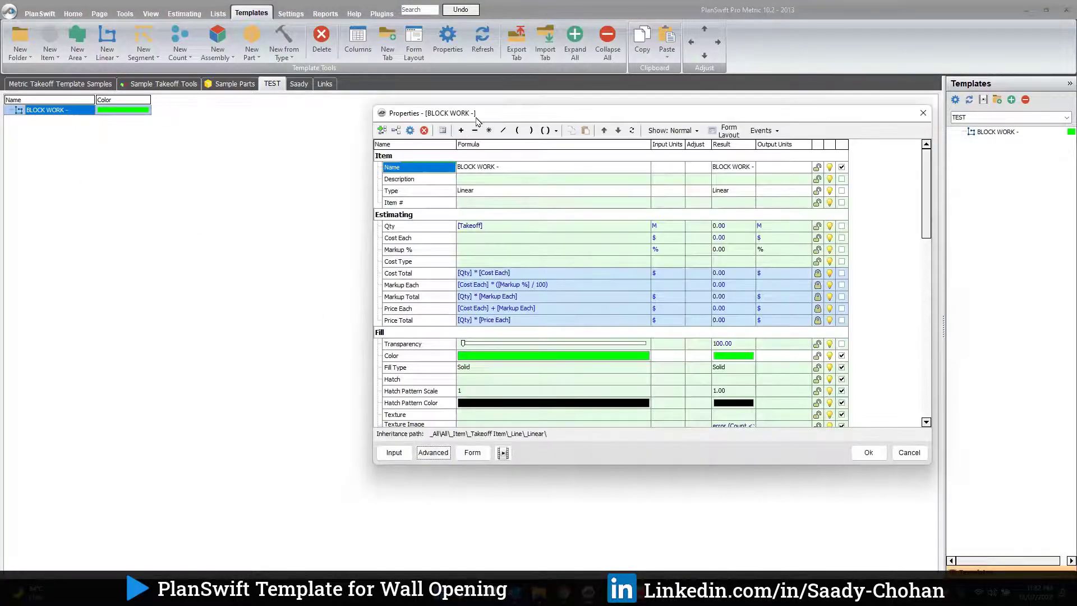
{"action": "left_click_drag", "start_coordinate": [477, 121], "coordinate": [264, 120]}
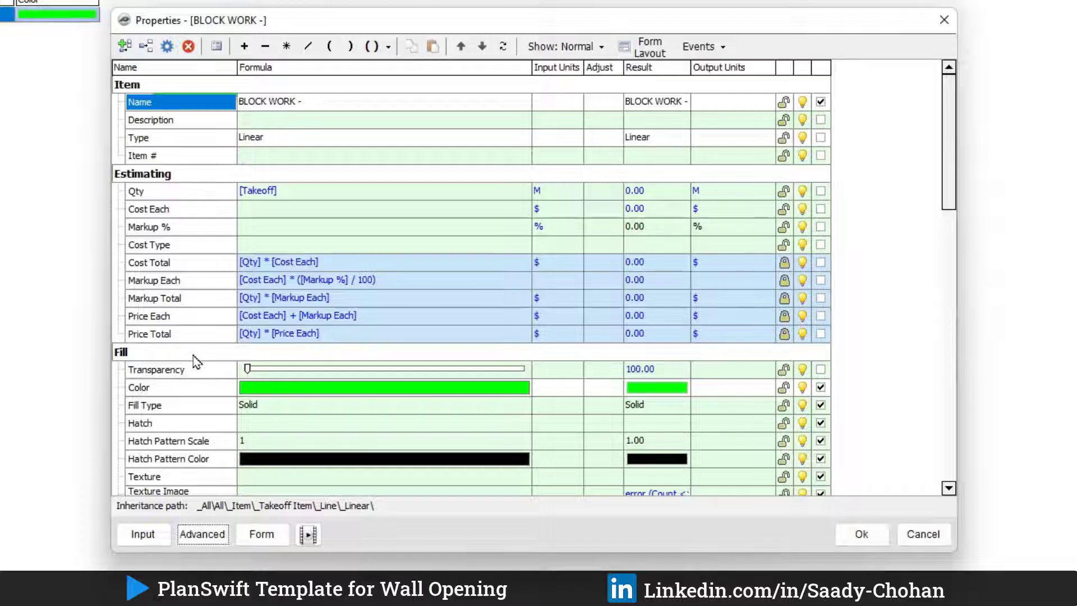
{"action": "left_click", "coordinate": [150, 353]}
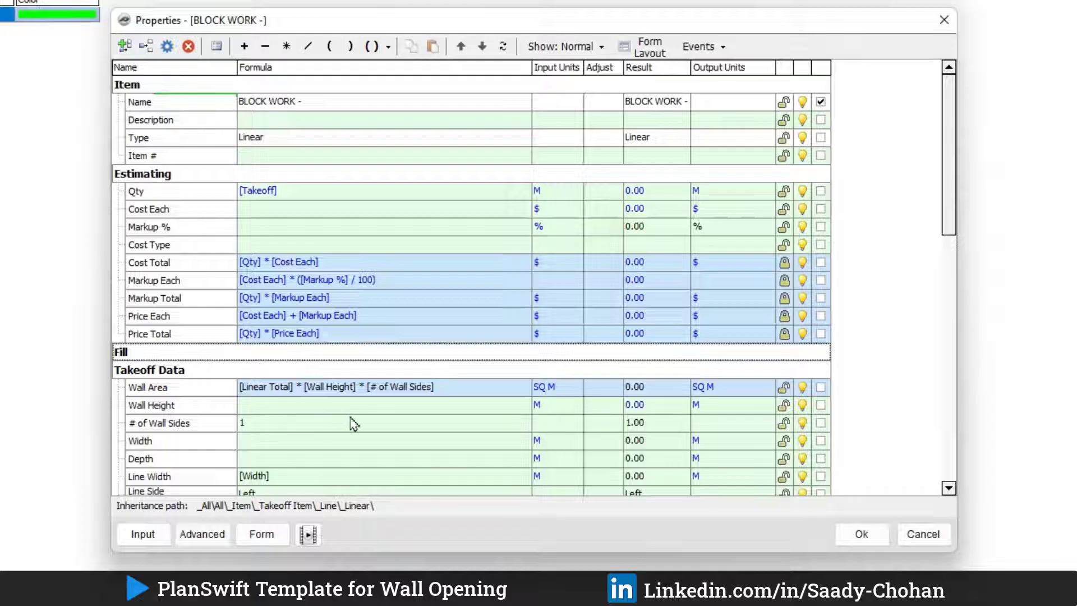
Step: Include Wall Height and Width as input fields on the template's form and check the form view
{"action": "left_click", "coordinate": [264, 535]}
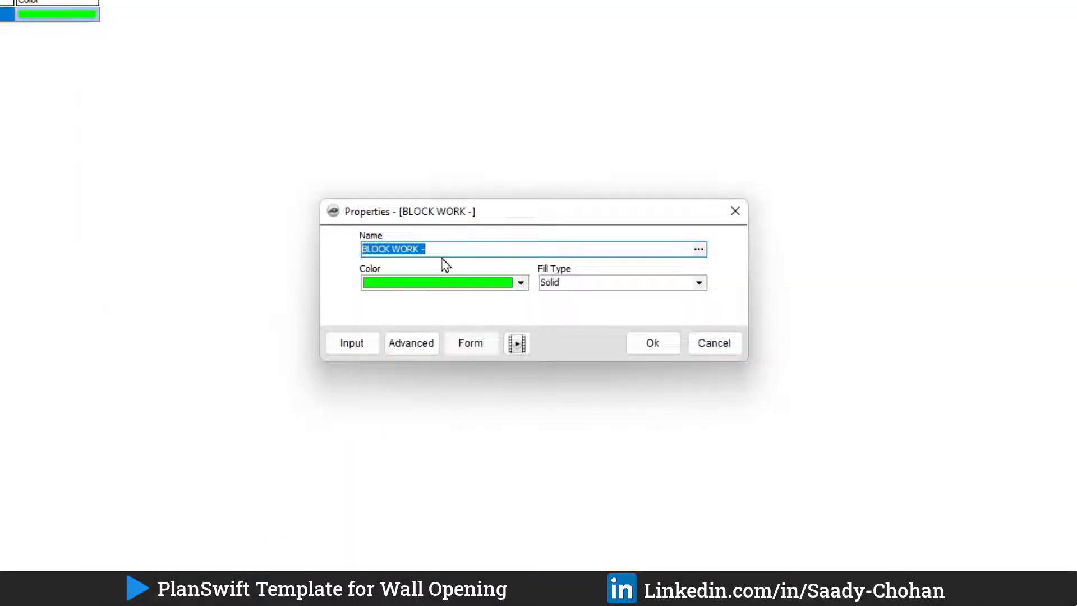
{"action": "left_click", "coordinate": [431, 345]}
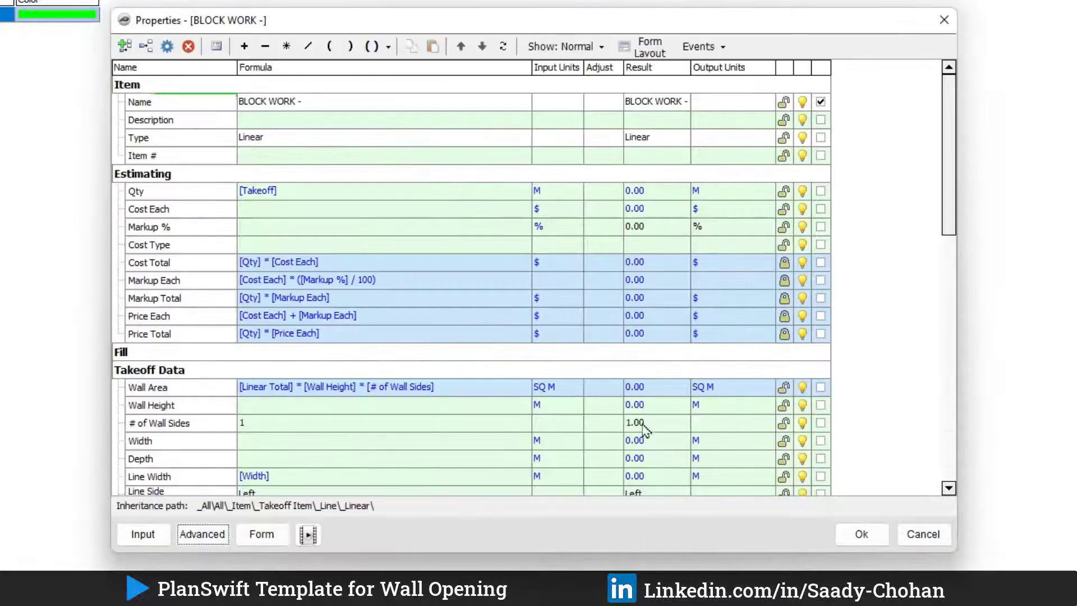
{"action": "left_click", "coordinate": [821, 405]}
{"action": "left_click", "coordinate": [821, 442]}
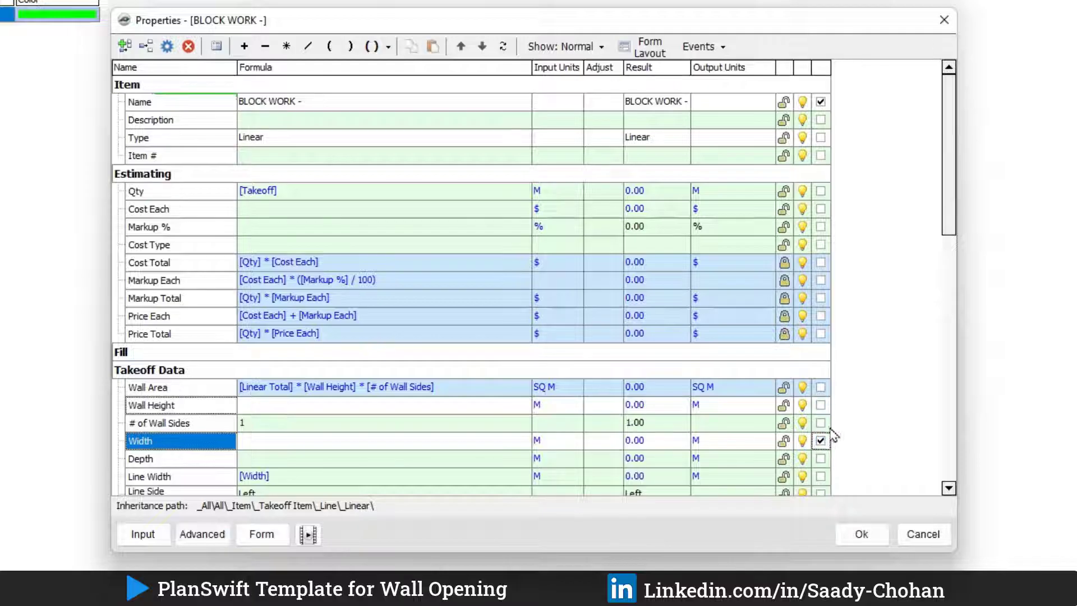
{"action": "left_click", "coordinate": [261, 534]}
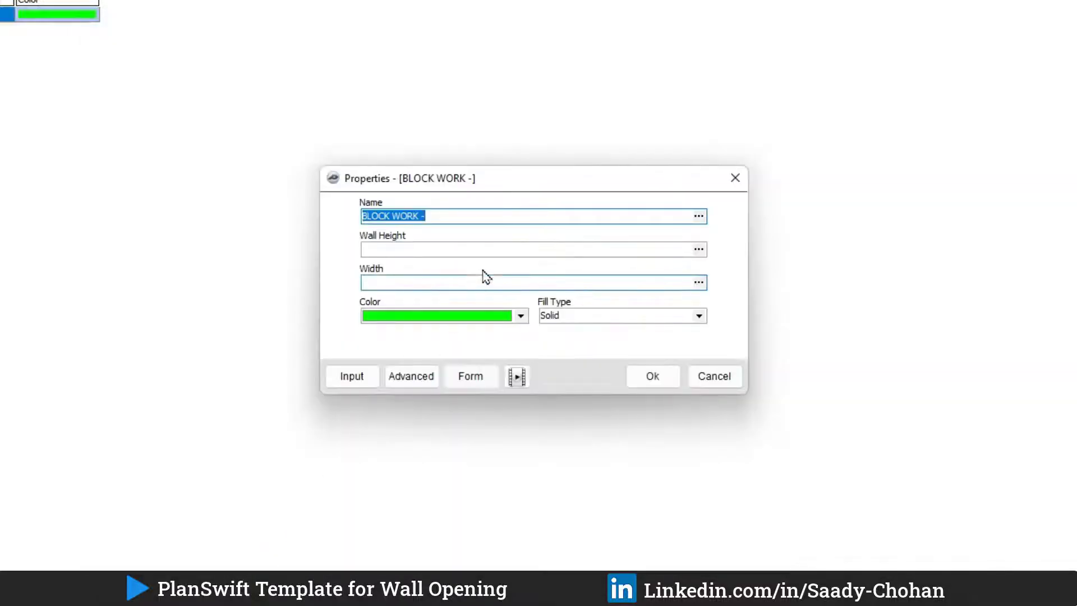
{"action": "left_click", "coordinate": [411, 375]}
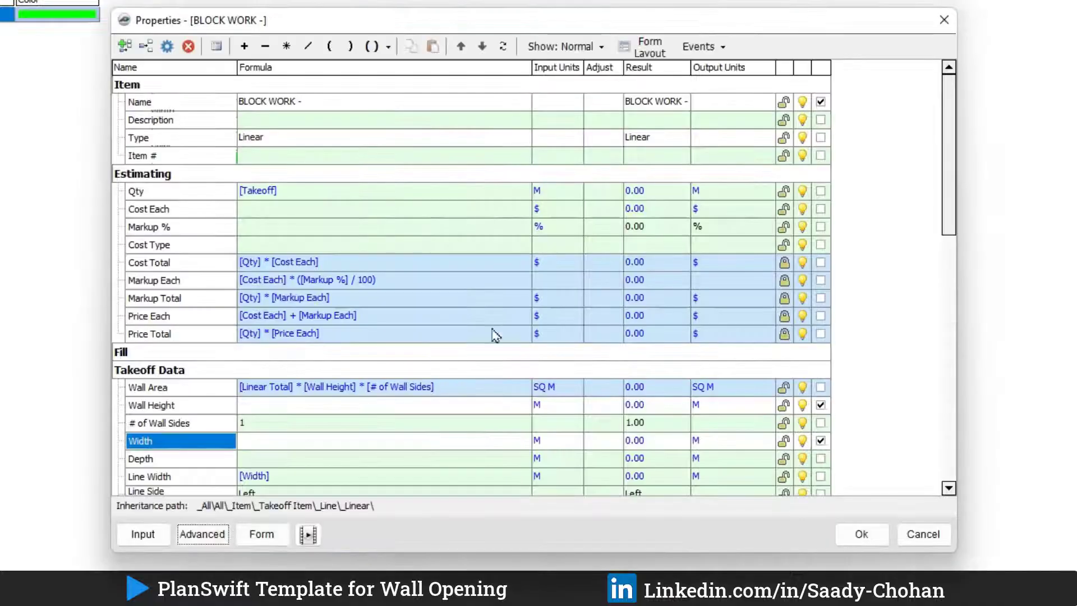
Step: Show the units for Wall Height and Width in the template's form layout
{"action": "left_click", "coordinate": [650, 47]}
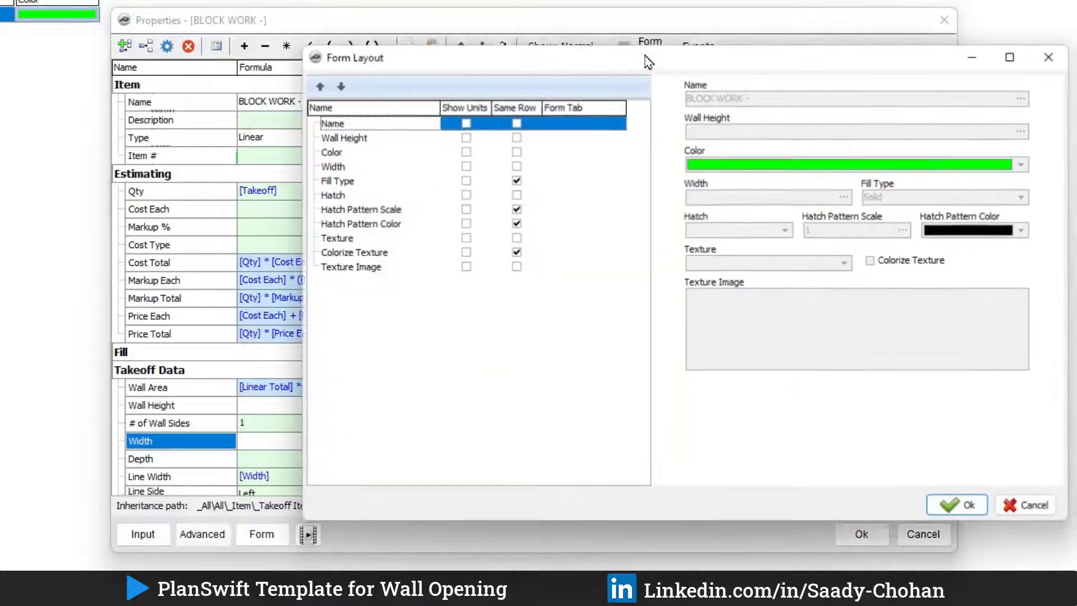
{"action": "left_click", "coordinate": [465, 137]}
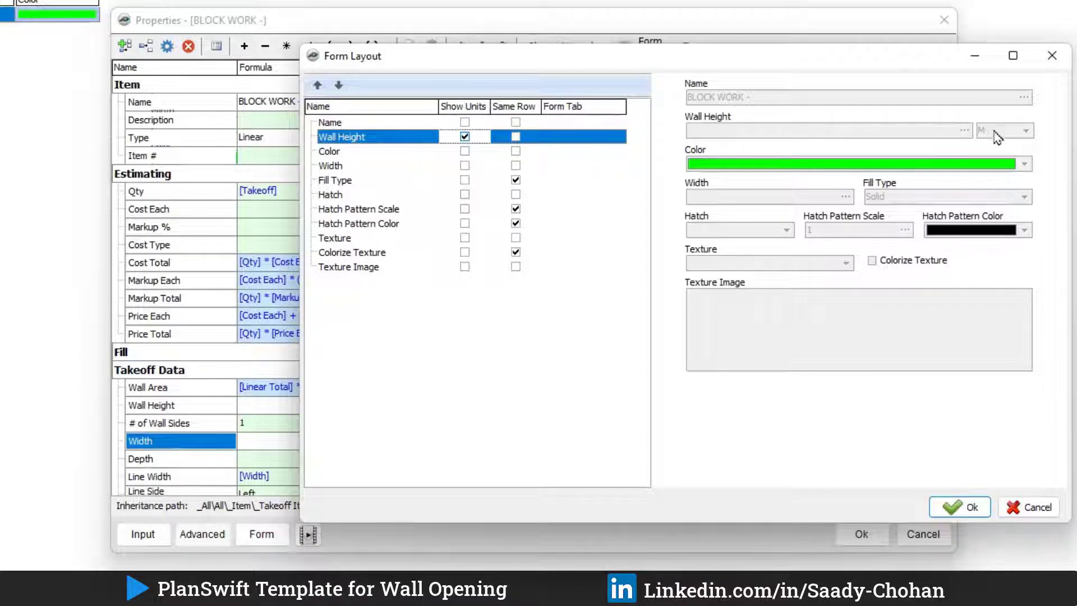
{"action": "left_click", "coordinate": [343, 168]}
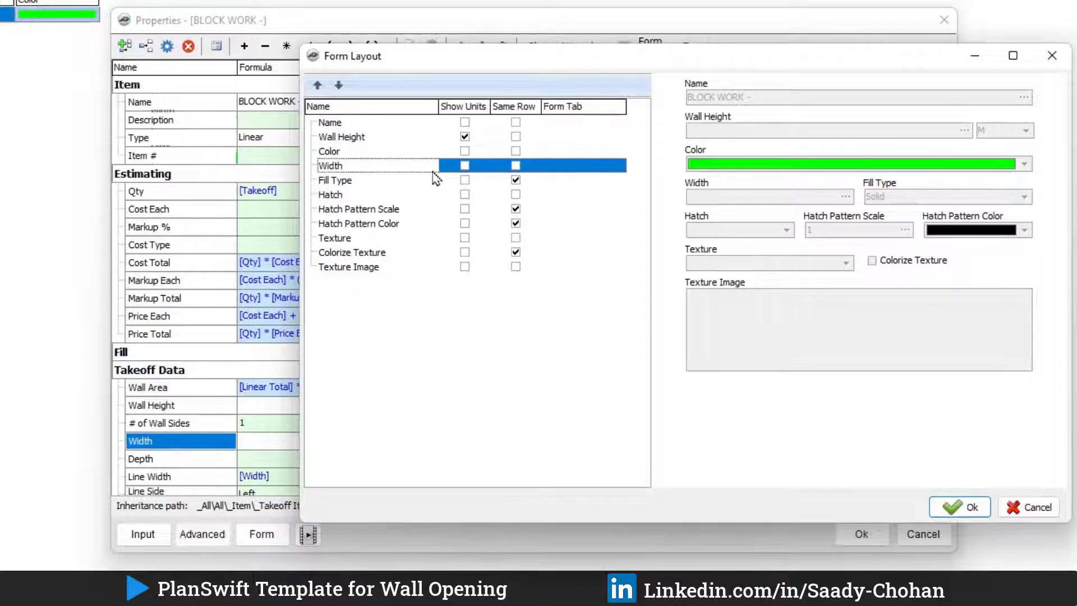
{"action": "left_click", "coordinate": [465, 165]}
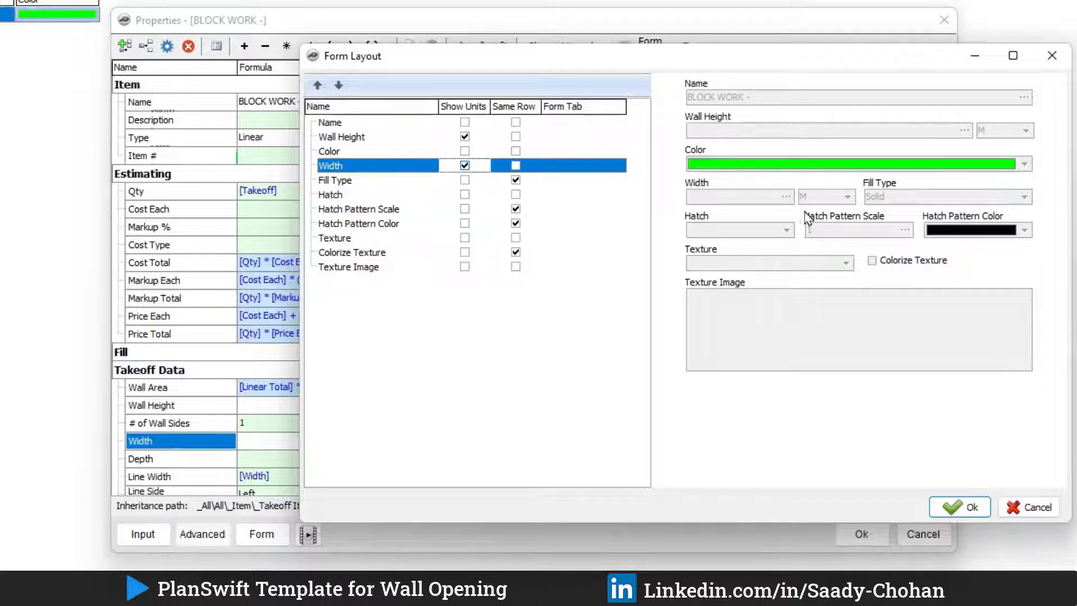
Step: Place Width above Color on the same row as Wall Height, accept the layout, and check the form
{"action": "left_click", "coordinate": [318, 86]}
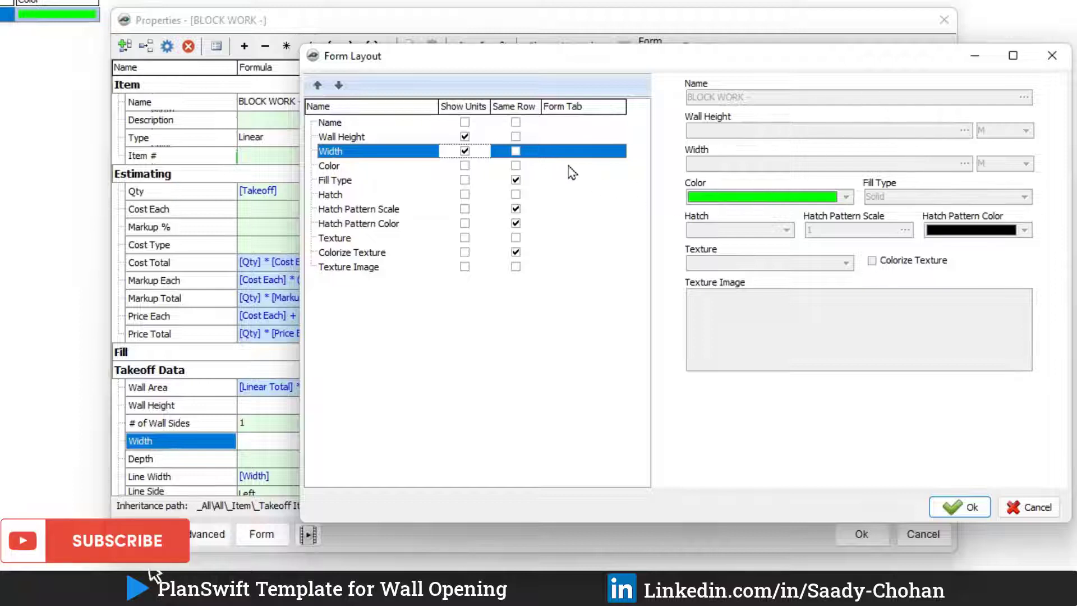
{"action": "left_click", "coordinate": [516, 152]}
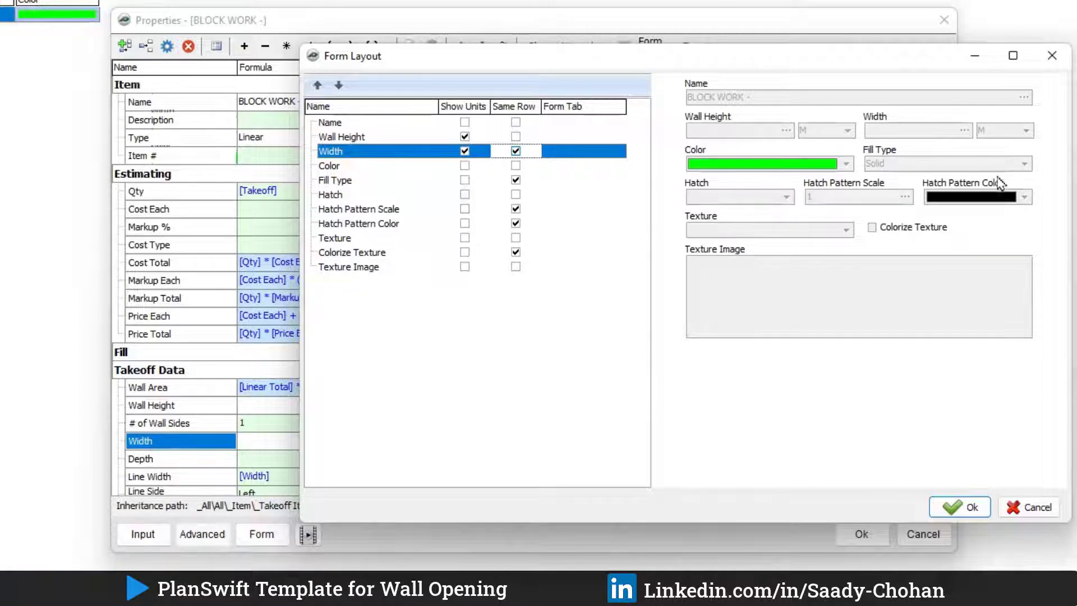
{"action": "left_click", "coordinate": [966, 509]}
{"action": "left_click", "coordinate": [262, 534]}
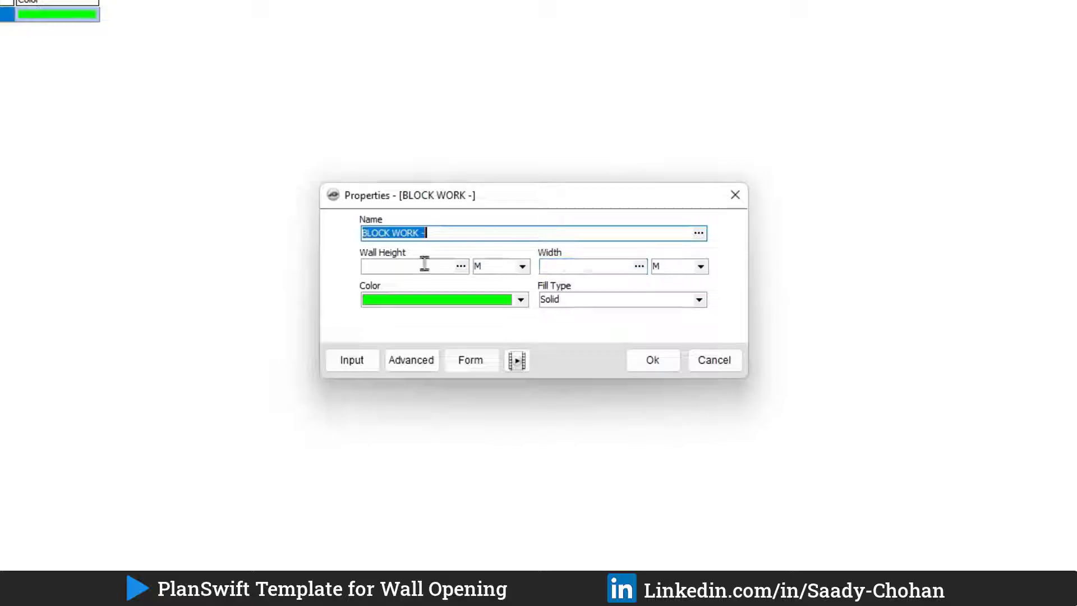
{"action": "left_click", "coordinate": [396, 266]}
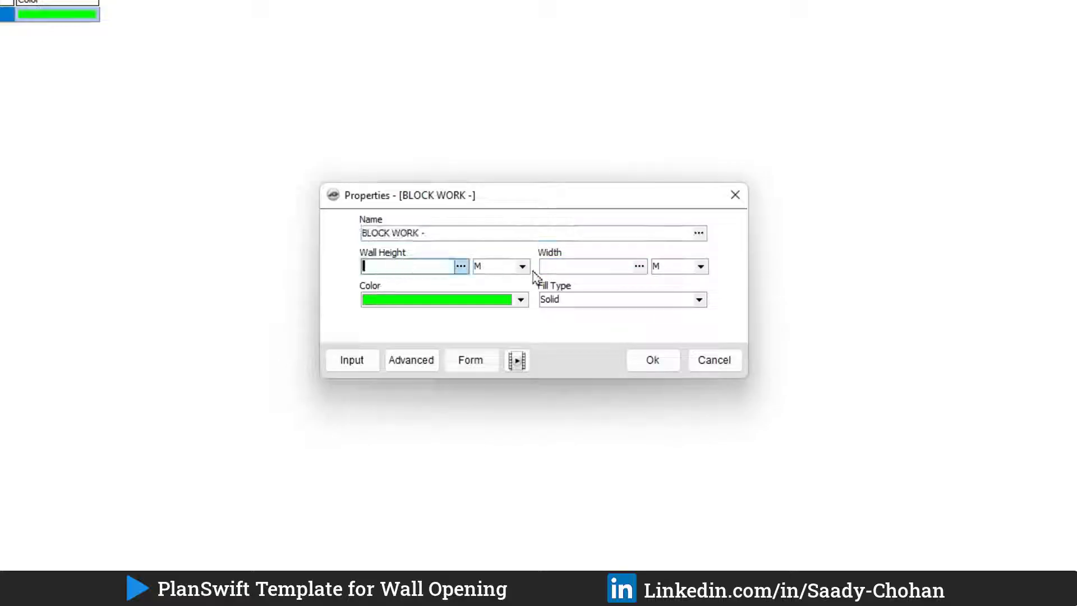
{"action": "left_click", "coordinate": [425, 359]}
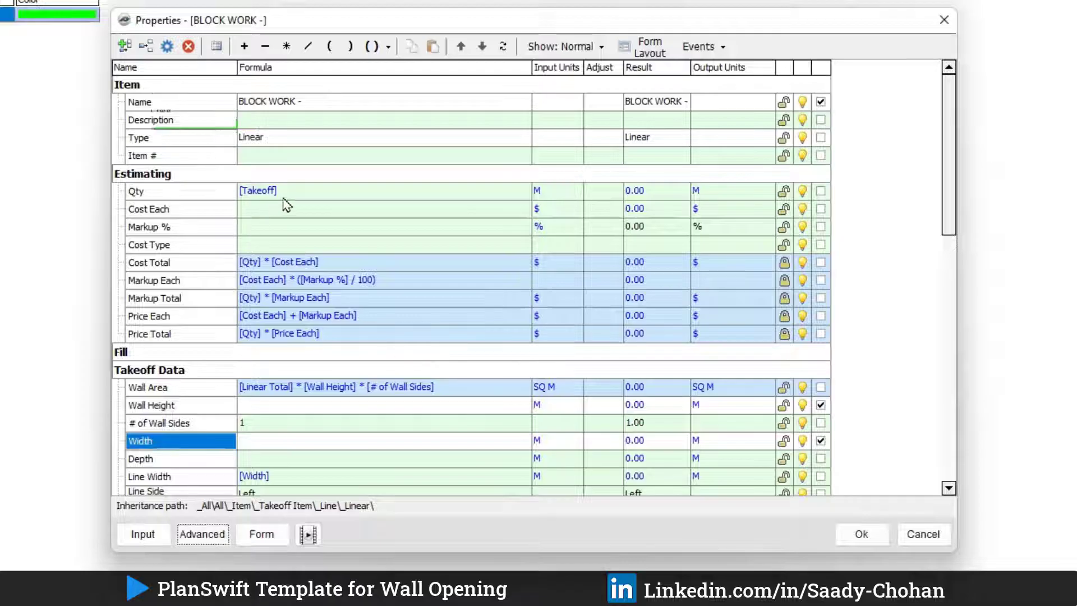
Step: Set the Qty formula to ([Takeoff] * [Wall Height]), enclosed in parentheses
{"action": "left_click", "coordinate": [308, 191]}
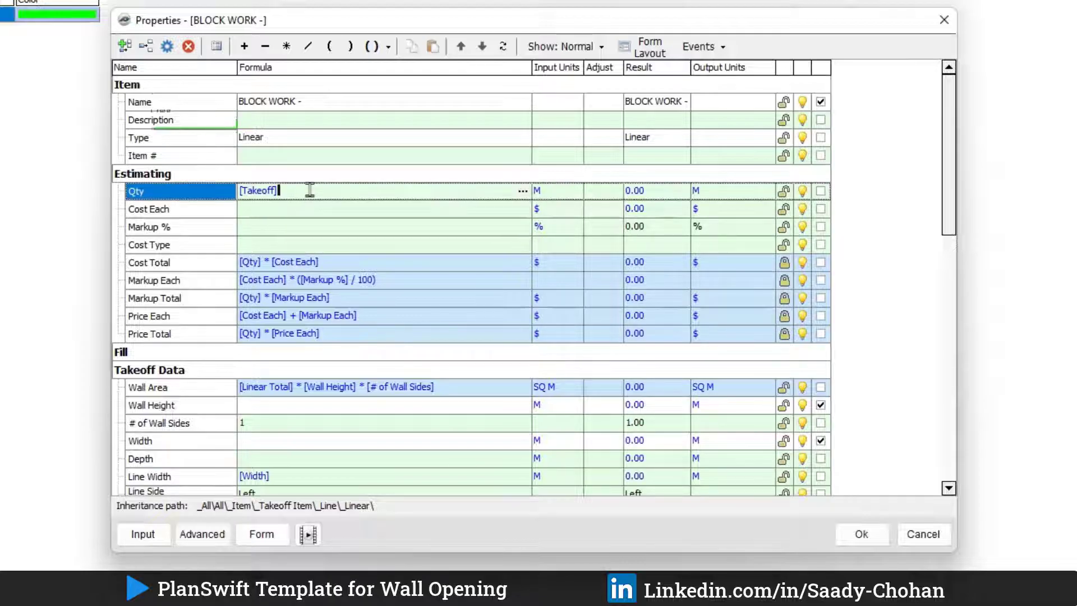
{"action": "left_click", "coordinate": [286, 46]}
{"action": "left_click_drag", "start_coordinate": [168, 405], "coordinate": [343, 191]}
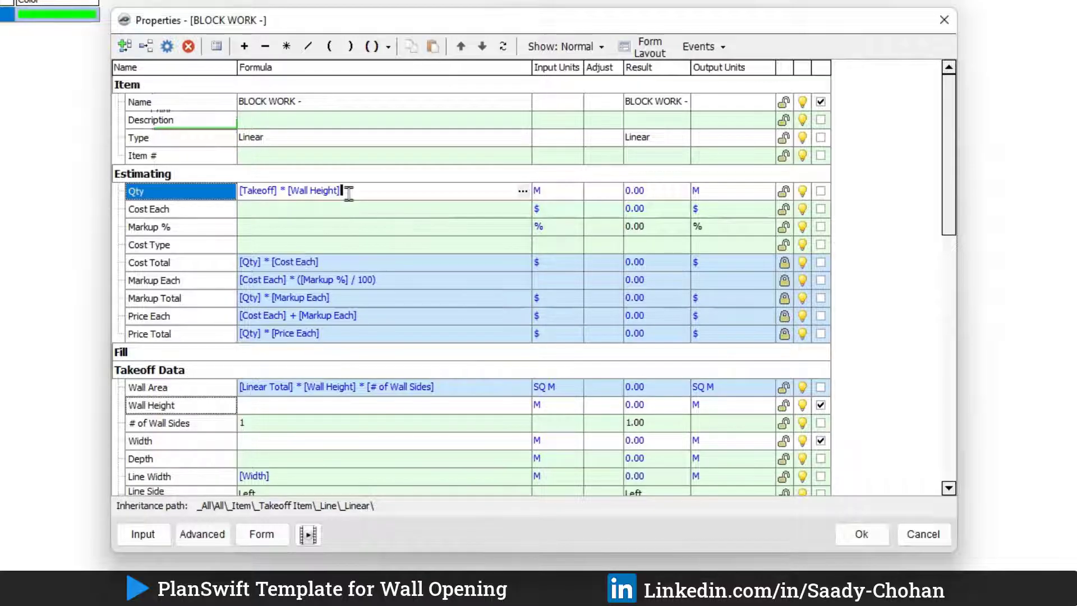
{"action": "left_click_drag", "start_coordinate": [352, 192], "coordinate": [221, 192]}
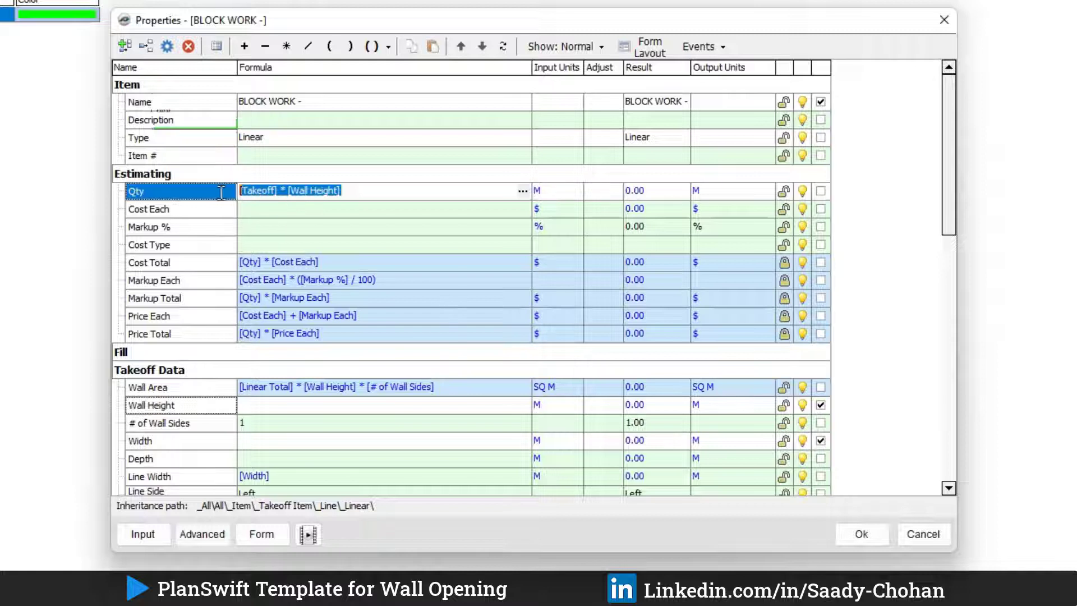
{"action": "left_click", "coordinate": [378, 49]}
{"action": "left_click", "coordinate": [397, 72]}
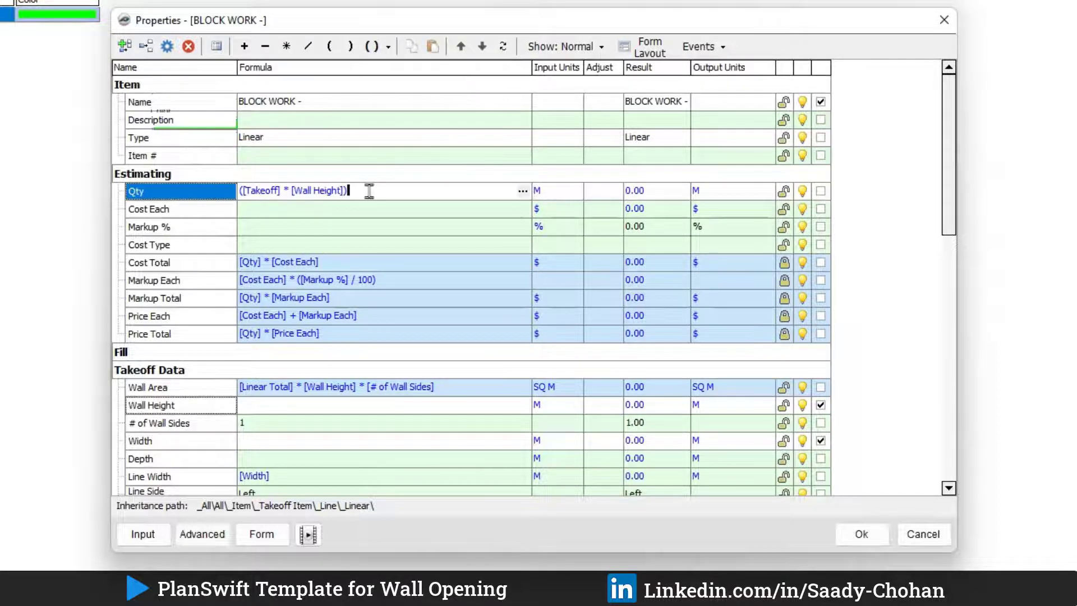
Step: Set the Qty input units to SQ M, check the form, and accept the template properties
{"action": "left_click", "coordinate": [561, 190]}
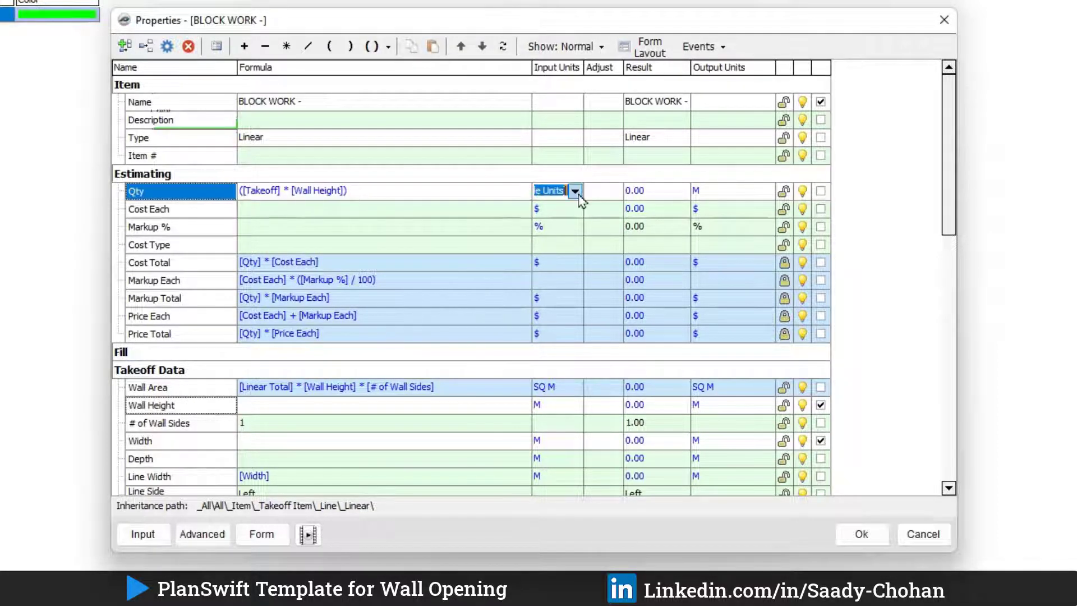
{"action": "left_click", "coordinate": [575, 191]}
{"action": "scroll", "coordinate": [553, 241], "scroll_direction": "down", "scroll_amount": 4}
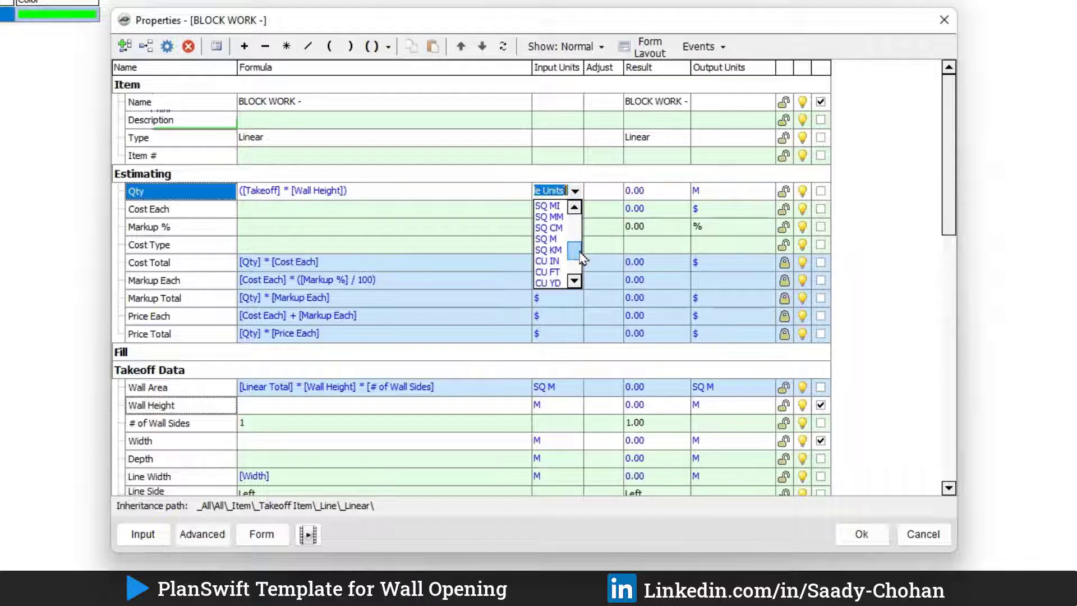
{"action": "left_click", "coordinate": [547, 238]}
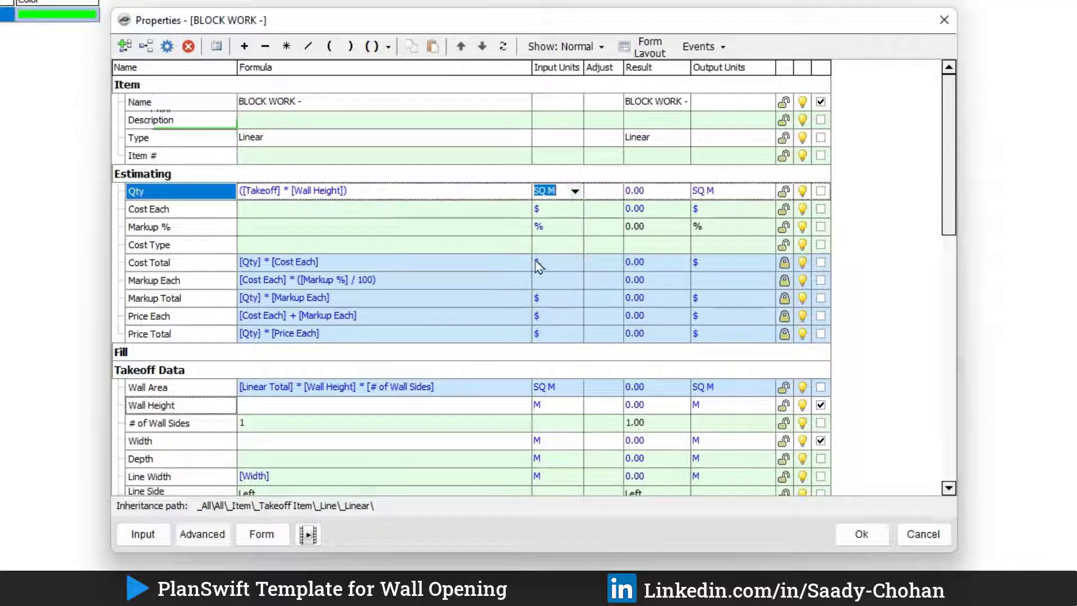
{"action": "left_click", "coordinate": [374, 211]}
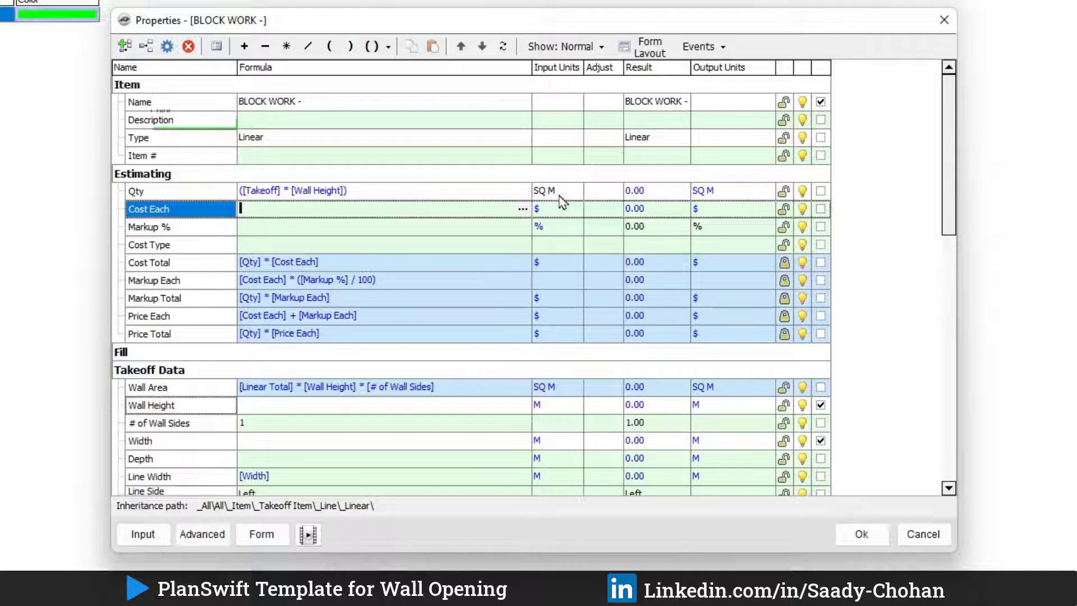
{"action": "left_click", "coordinate": [271, 537]}
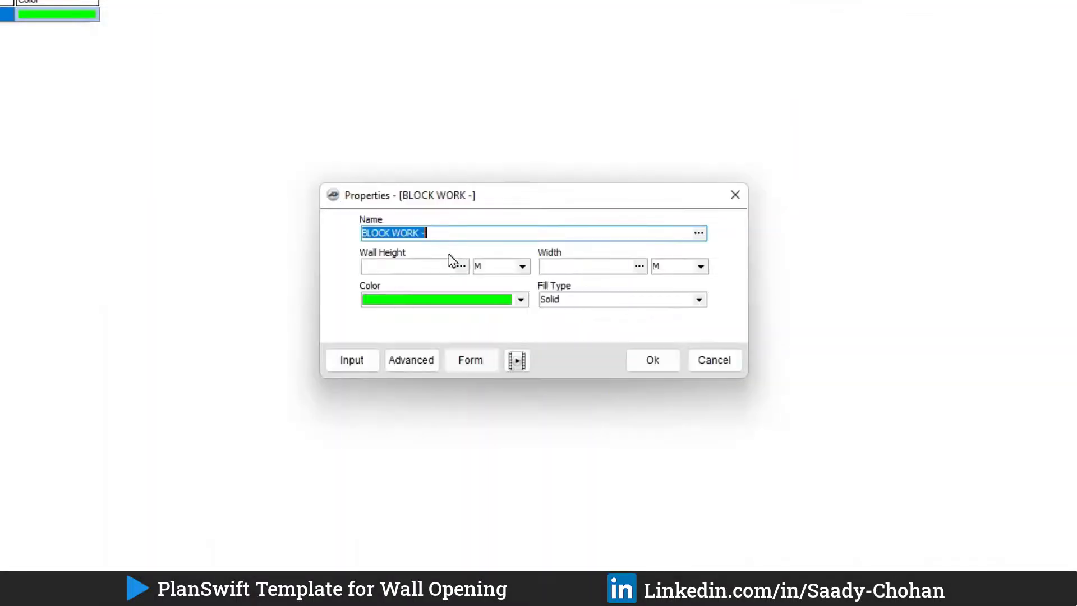
{"action": "left_click", "coordinate": [653, 360]}
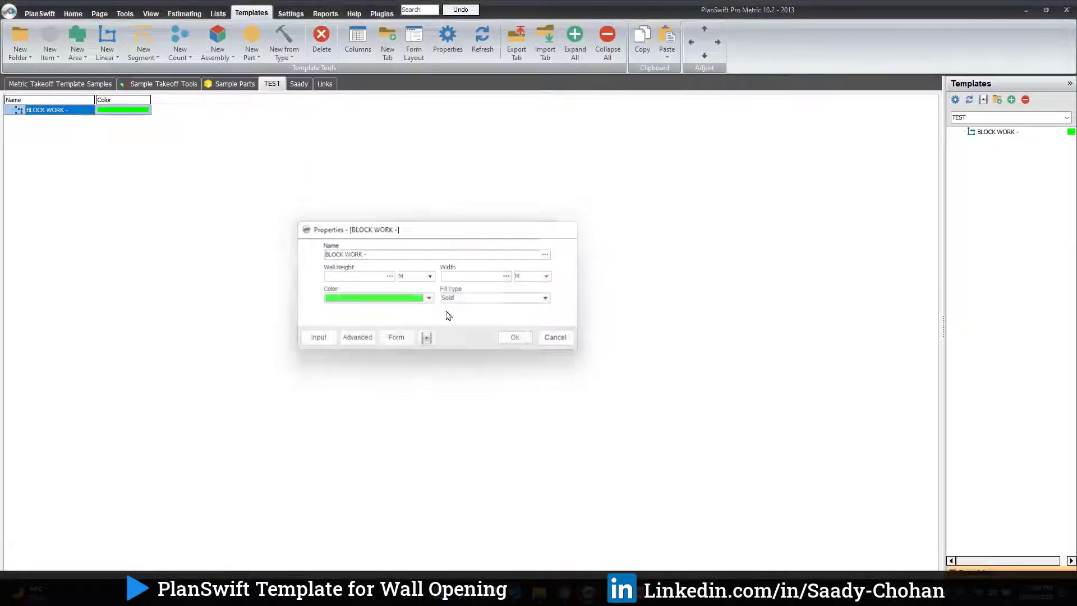
Step: Start a takeoff on the plan from the BLOCK WORK - template, named BLOCK WORK -100, with wall height 2.5 m and width 0.10 m
{"action": "left_click", "coordinate": [73, 14]}
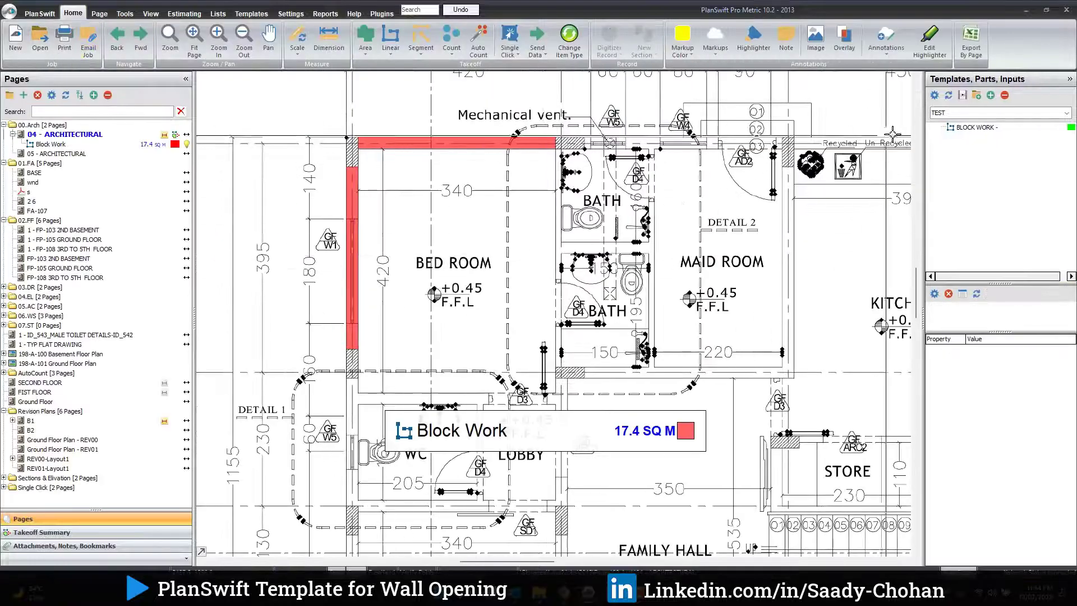
{"action": "left_click", "coordinate": [936, 128]}
{"action": "double_click", "coordinate": [931, 129]}
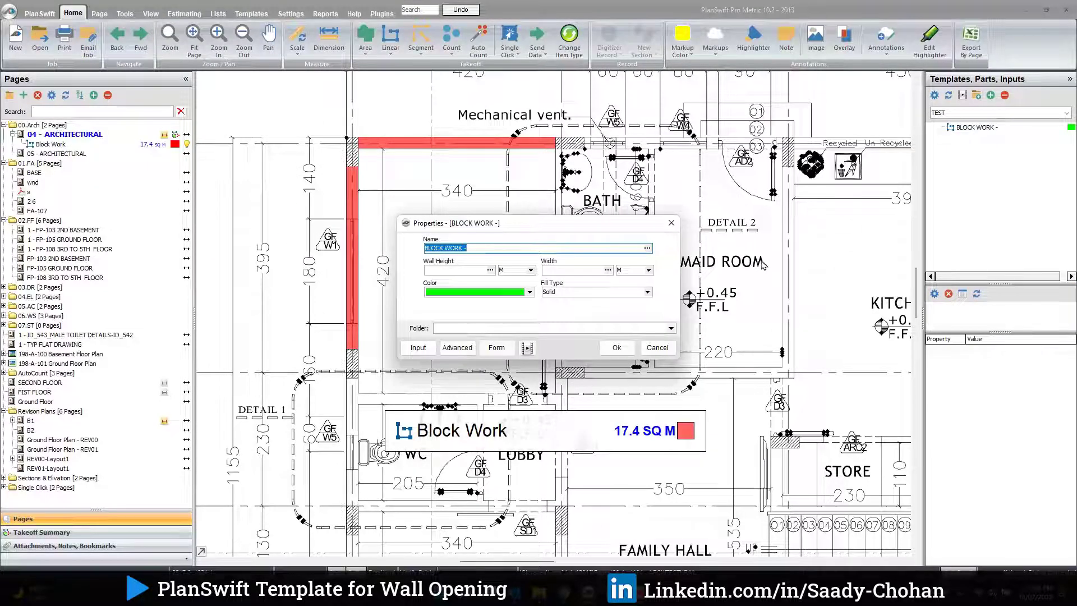
{"action": "key", "text": "End"}
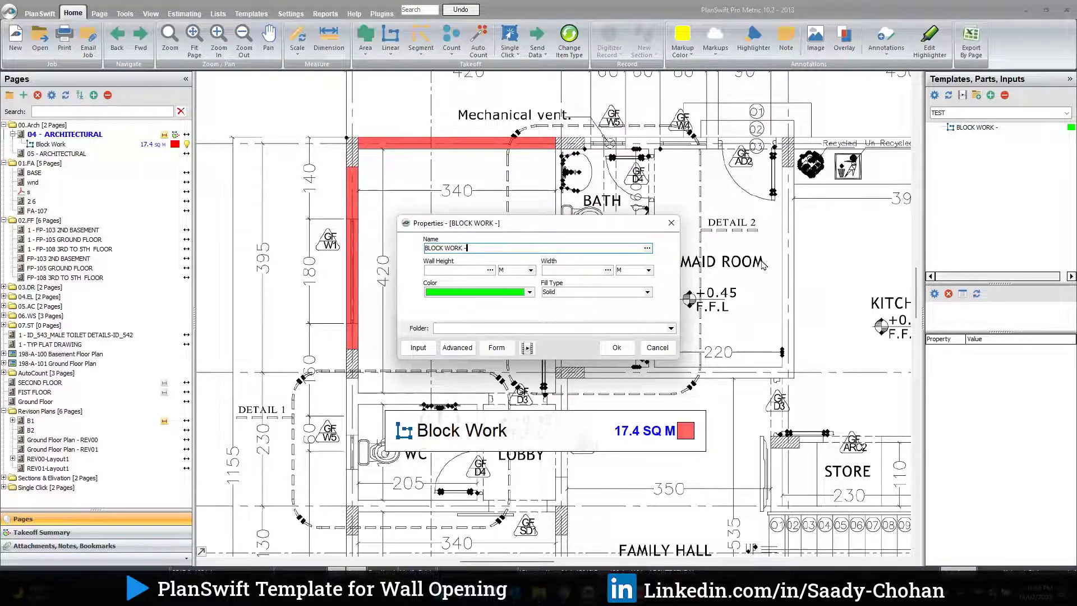
{"action": "left_click", "coordinate": [437, 270]}
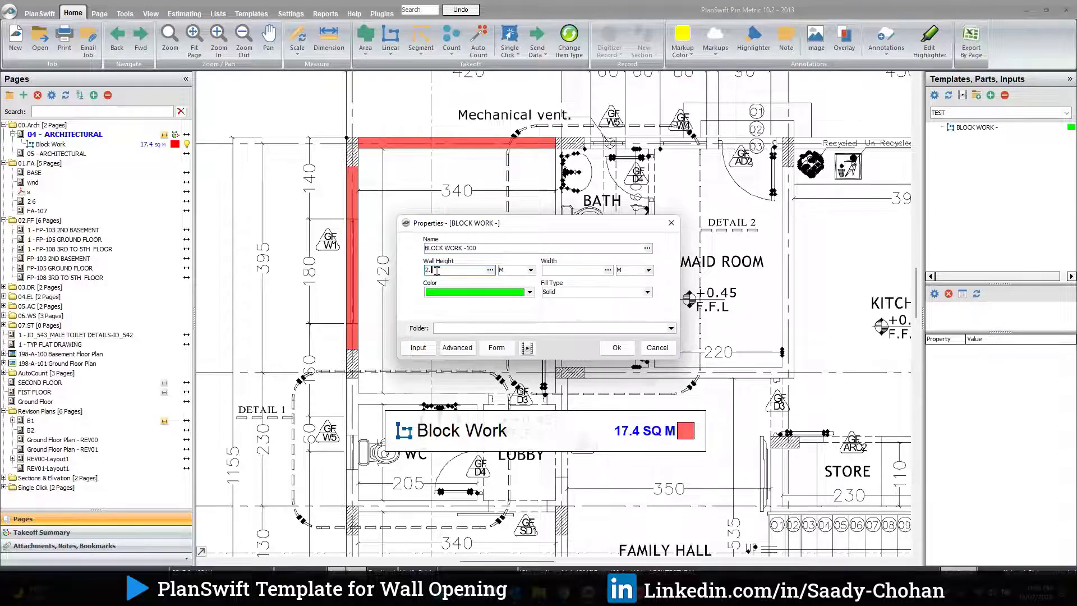
{"action": "key", "text": "Tab"}
{"action": "left_click", "coordinate": [616, 348]}
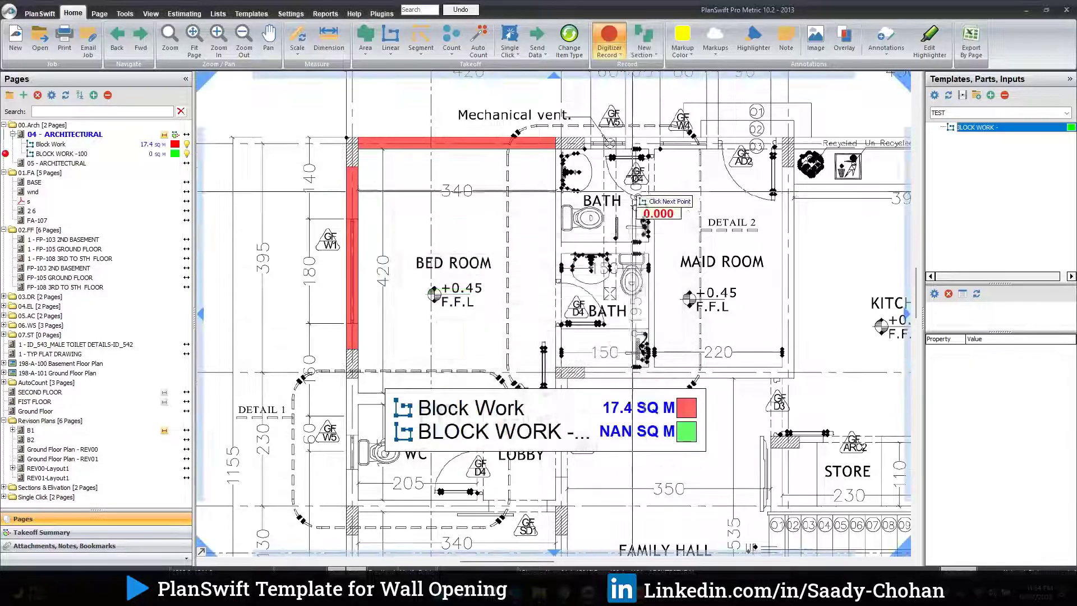
Step: Trace the wall between the two baths and the maid room, about 3.7 m long, and stop recording
{"action": "scroll", "coordinate": [658, 149], "scroll_direction": "up", "scroll_amount": 3}
{"action": "scroll", "coordinate": [657, 148], "scroll_direction": "up", "scroll_amount": 1}
{"action": "left_click", "coordinate": [658, 149]}
{"action": "scroll", "coordinate": [658, 149], "scroll_direction": "down", "scroll_amount": 1}
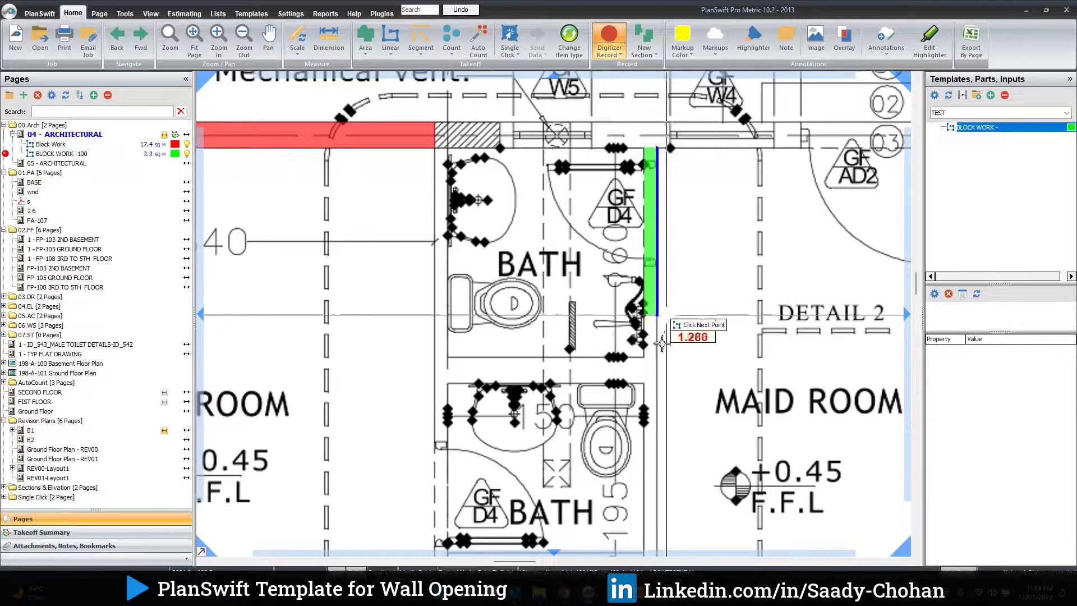
{"action": "left_click_drag", "start_coordinate": [656, 371], "coordinate": [665, 284]}
{"action": "scroll", "coordinate": [670, 325], "scroll_direction": "down", "scroll_amount": 1}
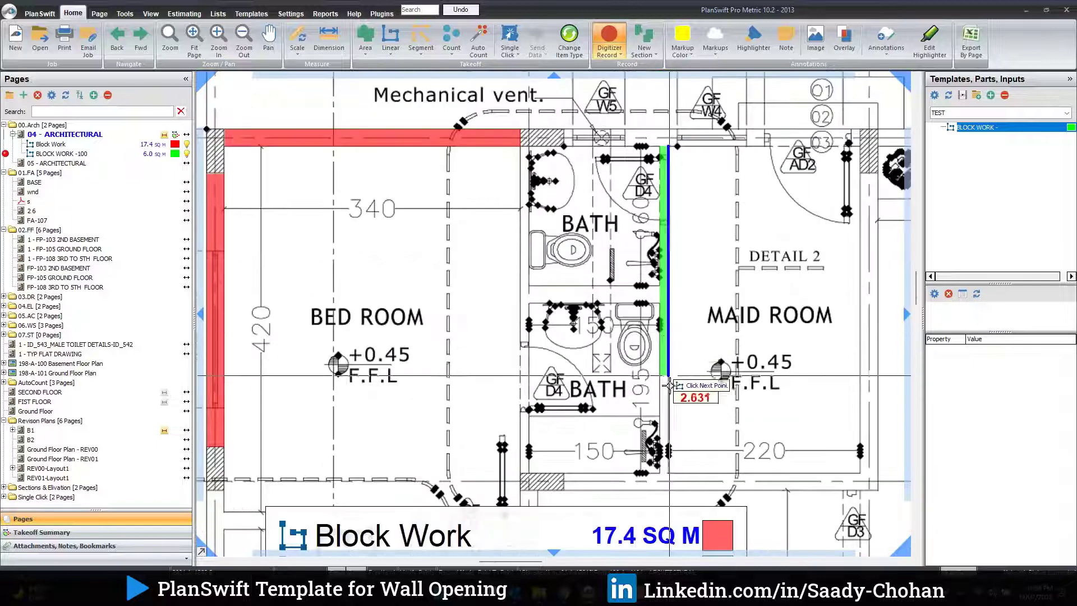
{"action": "scroll", "coordinate": [670, 356], "scroll_direction": "up", "scroll_amount": 1}
{"action": "scroll", "coordinate": [668, 460], "scroll_direction": "up", "scroll_amount": 1}
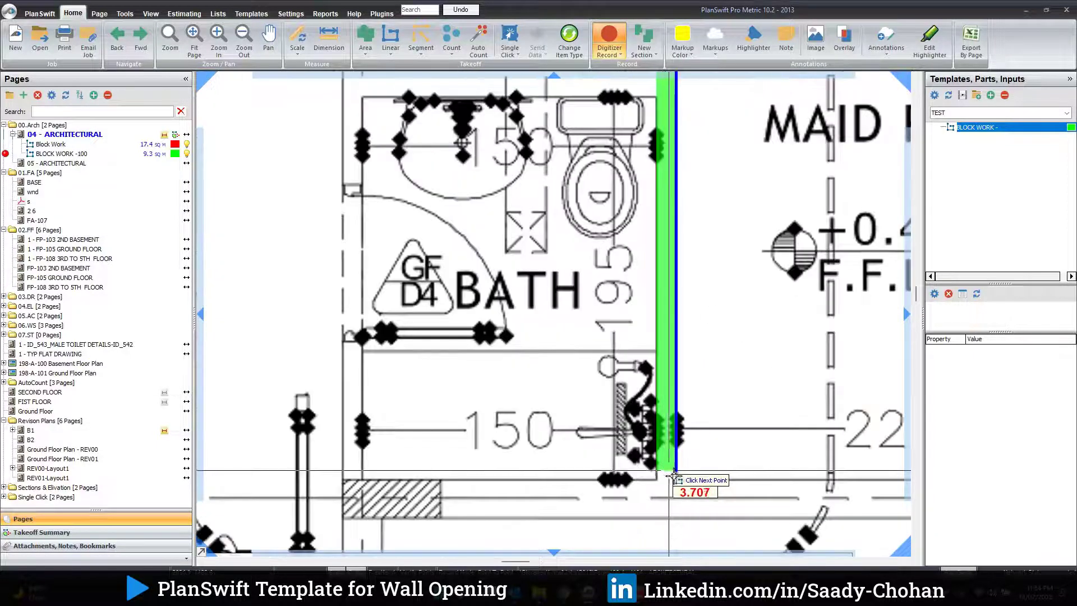
{"action": "left_click", "coordinate": [675, 480]}
{"action": "scroll", "coordinate": [505, 278], "scroll_direction": "down", "scroll_amount": 3}
{"action": "right_click", "coordinate": [481, 252]}
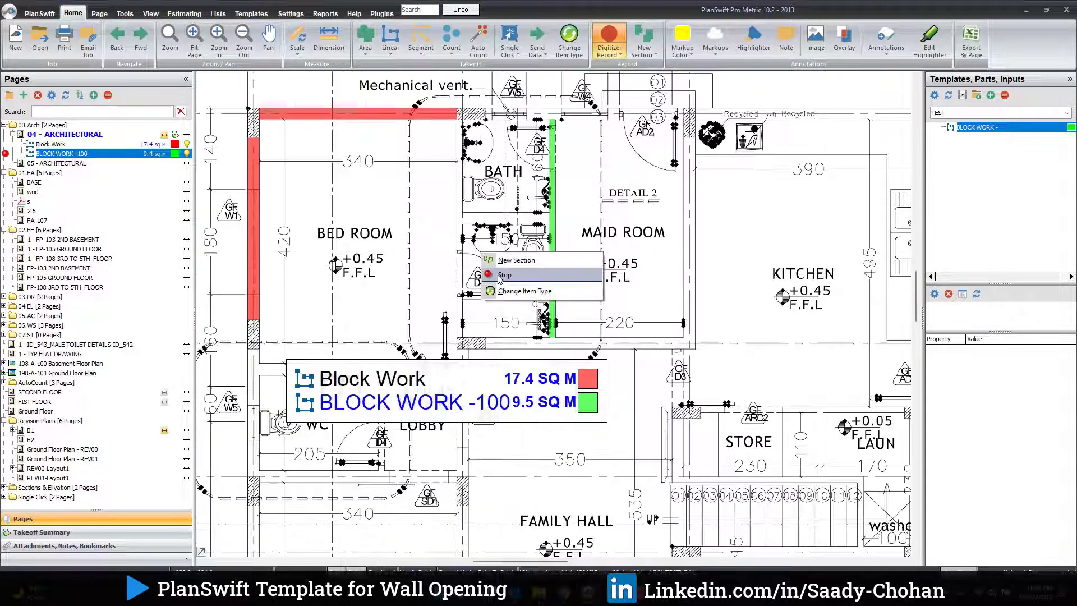
{"action": "left_click", "coordinate": [498, 274]}
Step: Widen the legend on the plan and review the properties of the BLOCK WORK -100 takeoff
{"action": "left_click", "coordinate": [517, 406]}
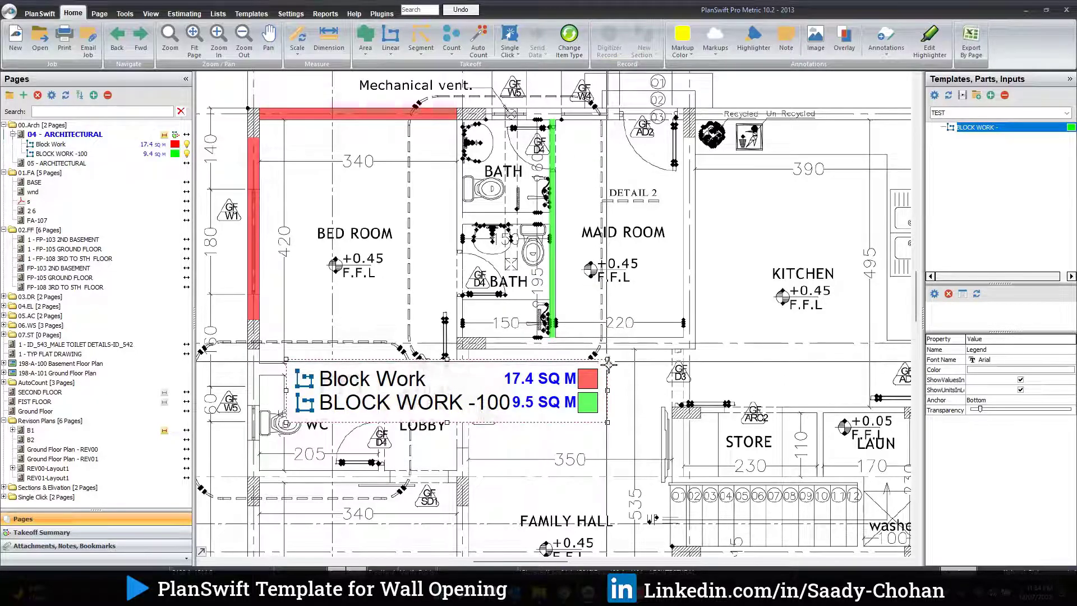
{"action": "left_click_drag", "start_coordinate": [608, 364], "coordinate": [659, 397]}
{"action": "left_click", "coordinate": [555, 285]}
{"action": "right_click", "coordinate": [554, 284]}
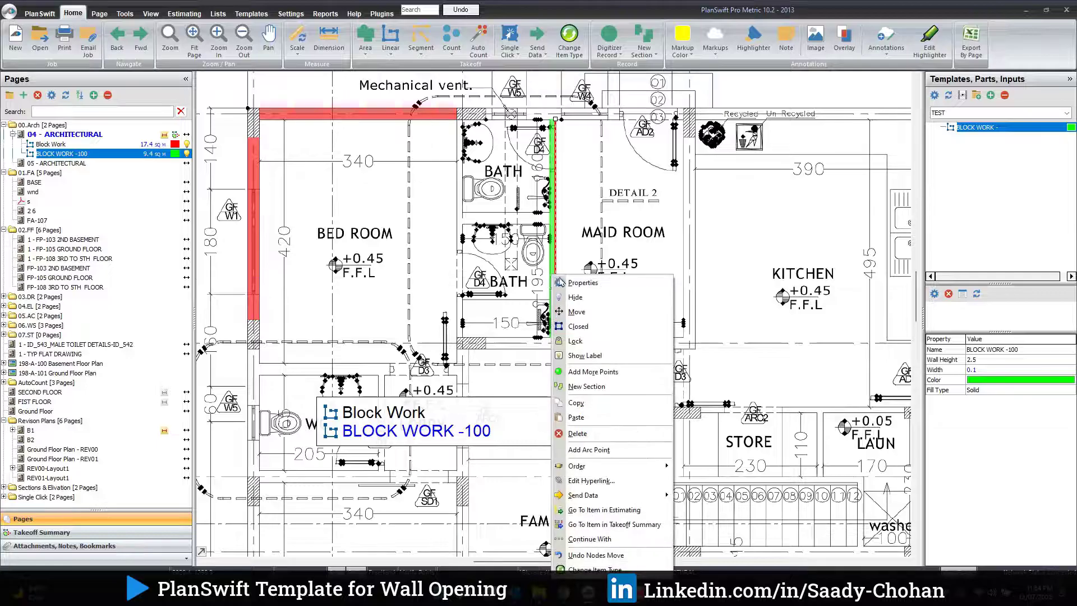
{"action": "left_click", "coordinate": [571, 284]}
{"action": "mouse_move", "coordinate": [566, 240]}
{"action": "left_mouse_down"}
{"action": "mouse_move", "coordinate": [497, 232]}
{"action": "mouse_move", "coordinate": [437, 262]}
{"action": "mouse_move", "coordinate": [451, 264]}
{"action": "left_mouse_up"}
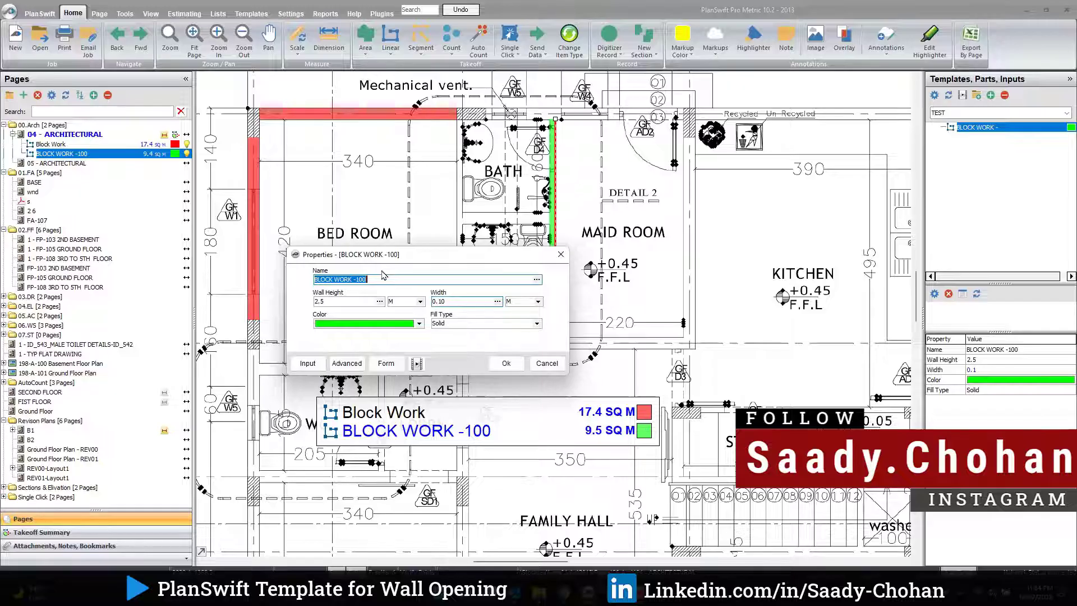
{"action": "left_click", "coordinate": [506, 362]}
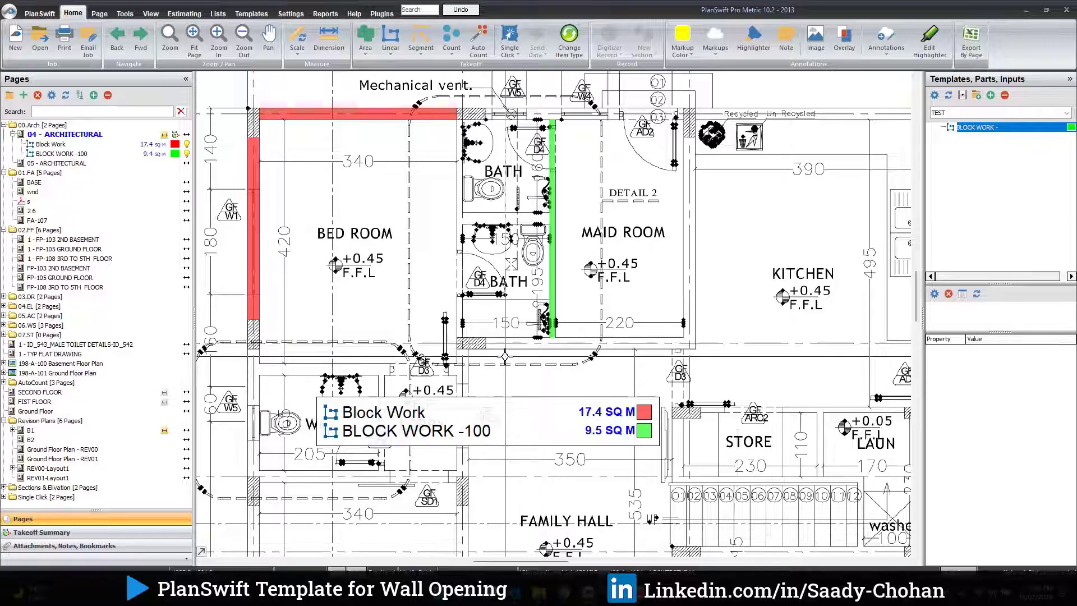
Step: Reopen the BLOCK WORK - template's advanced properties and add a number property named D1 Width
{"action": "left_click", "coordinate": [251, 14]}
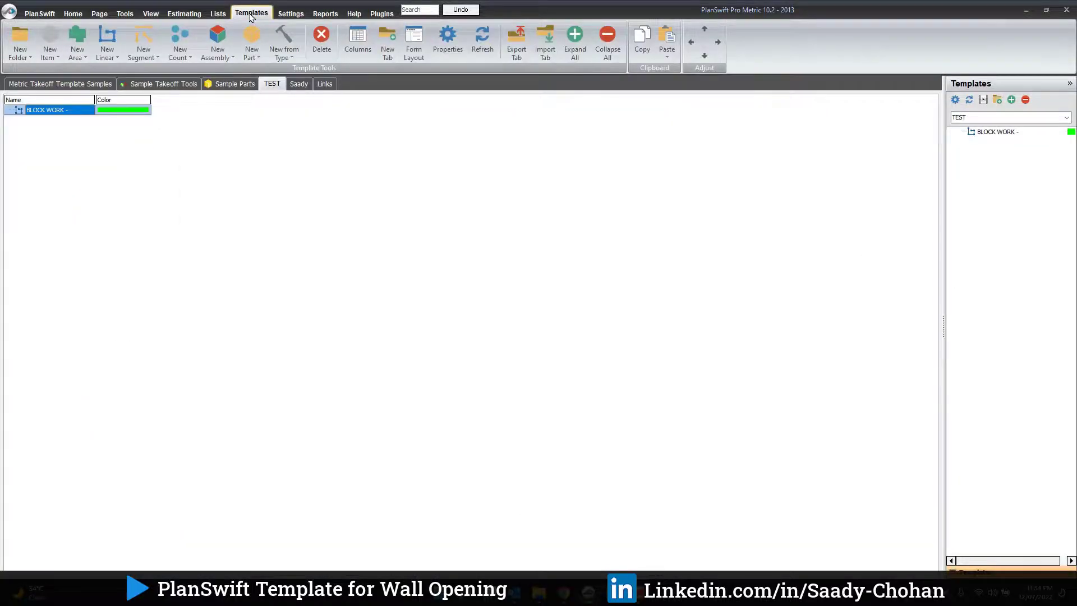
{"action": "right_click", "coordinate": [52, 111]}
{"action": "left_click", "coordinate": [84, 214]}
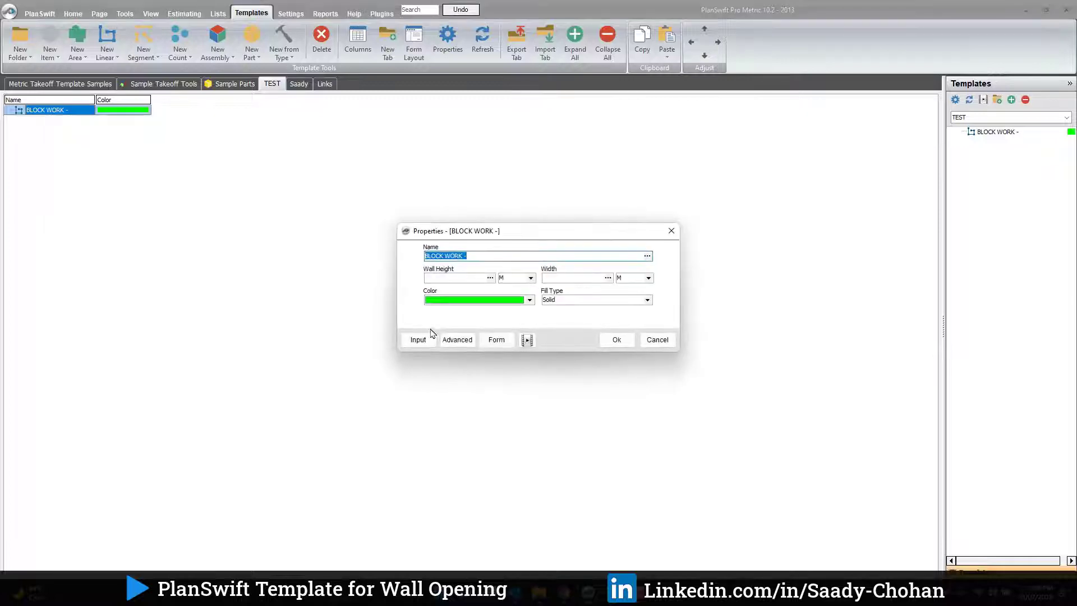
{"action": "left_click", "coordinate": [453, 339]}
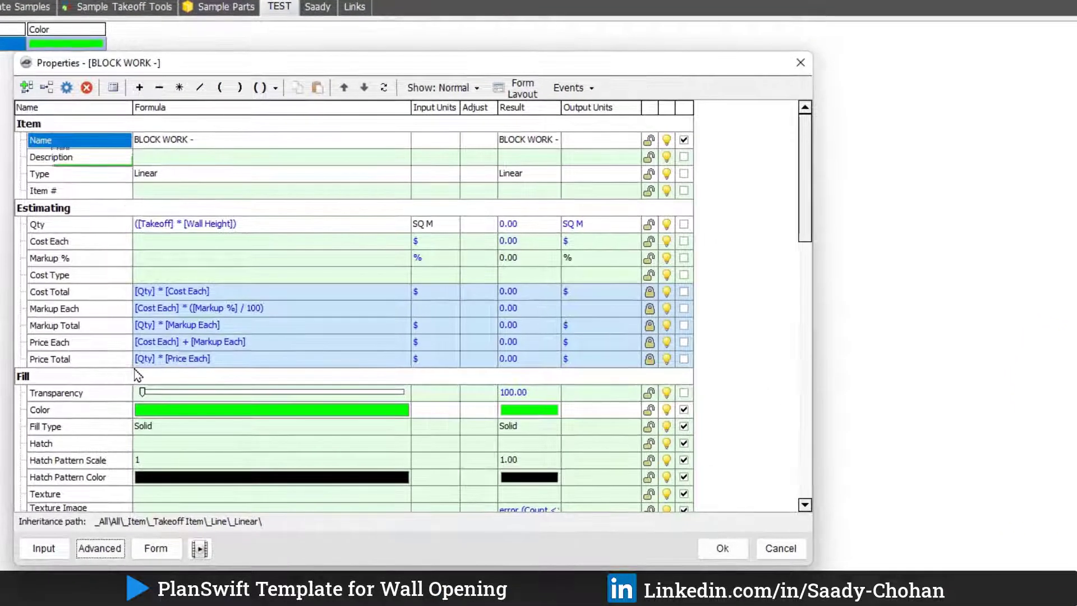
{"action": "double_click", "coordinate": [60, 383]}
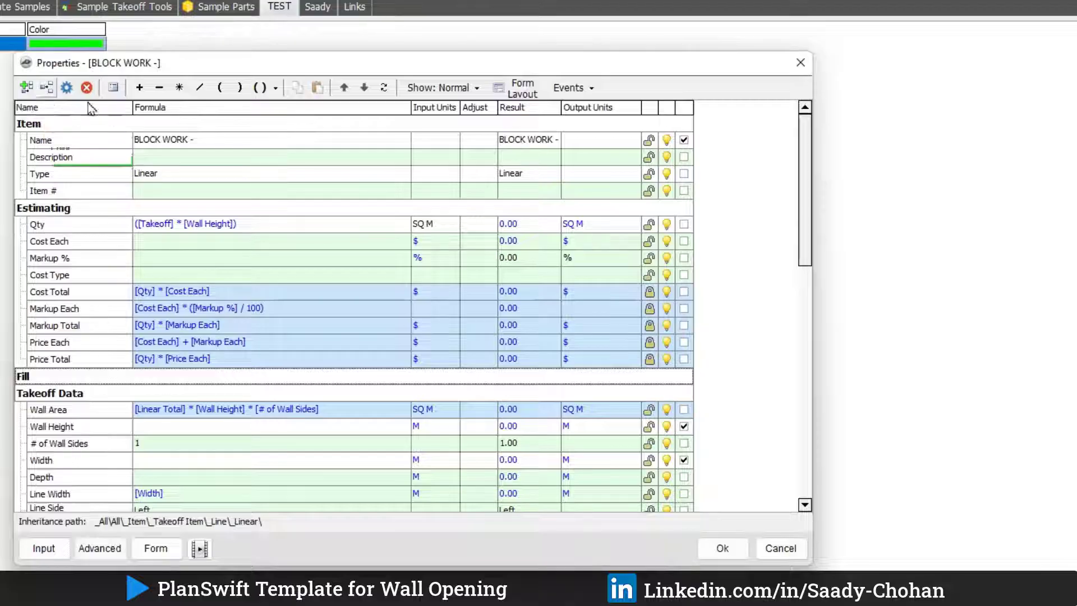
{"action": "left_click", "coordinate": [46, 88]}
{"action": "left_click_drag", "start_coordinate": [482, 1], "coordinate": [380, 80]}
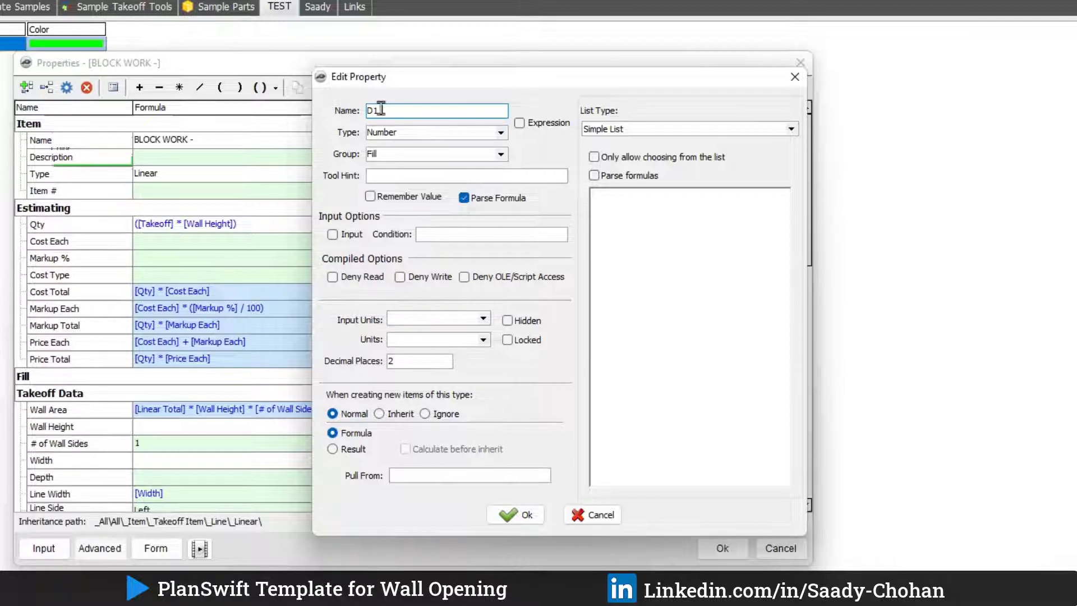
{"action": "type", "text": "idth"}
{"action": "left_click", "coordinate": [495, 514]}
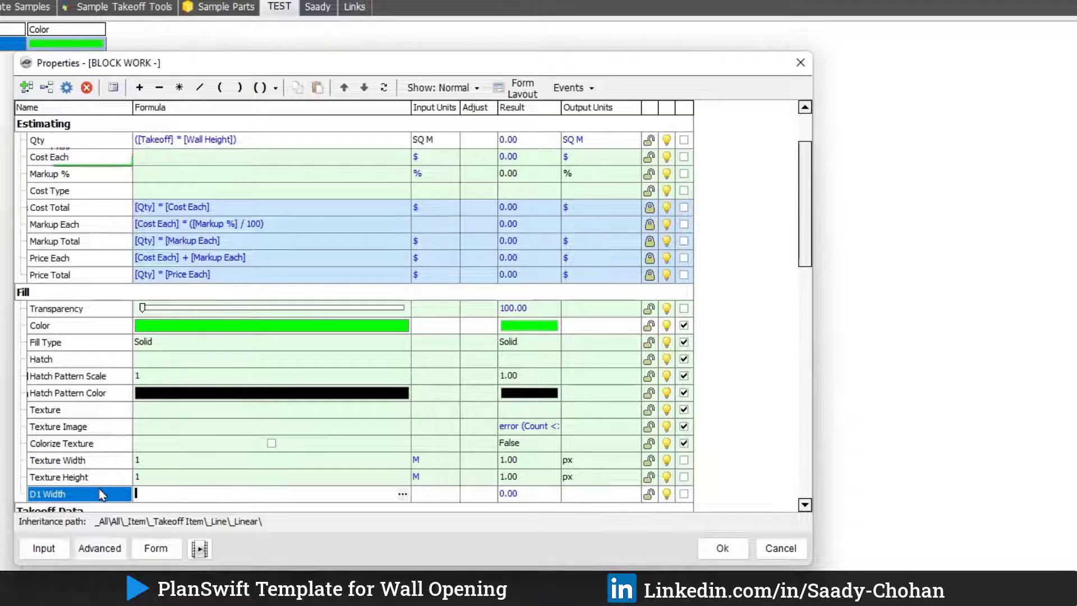
Step: Change the D1 Width property's group to Estimating
{"action": "double_click", "coordinate": [56, 494]}
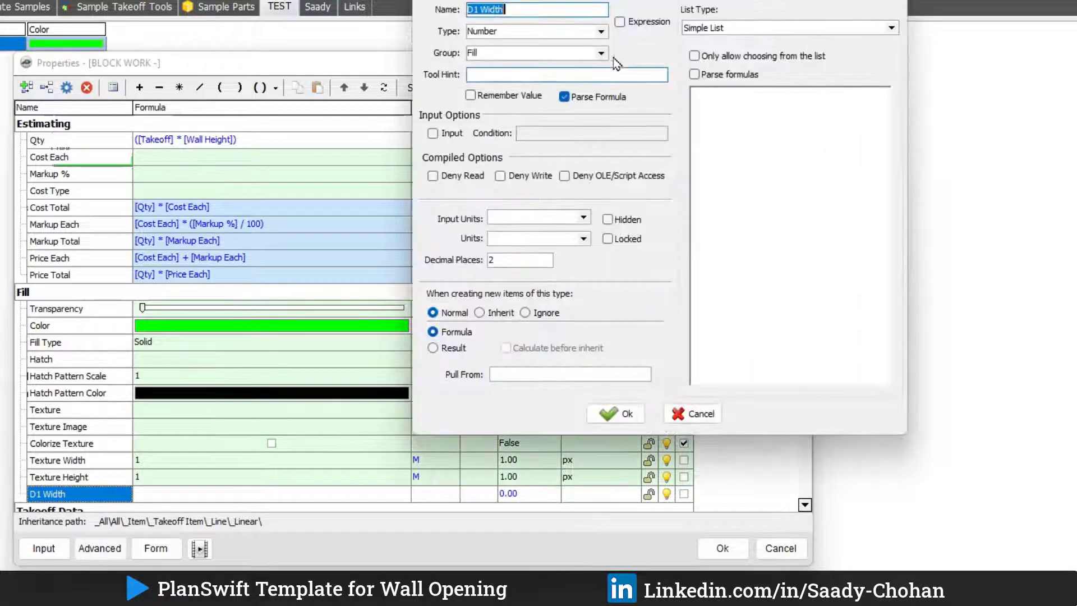
{"action": "left_click", "coordinate": [584, 52]}
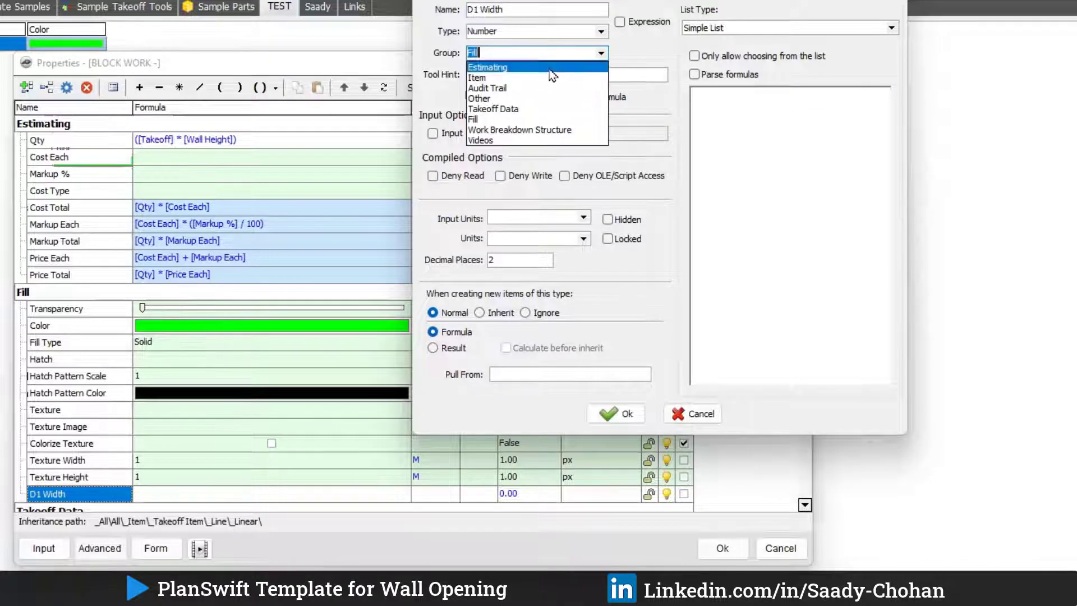
{"action": "left_click", "coordinate": [564, 67]}
{"action": "left_click", "coordinate": [627, 415]}
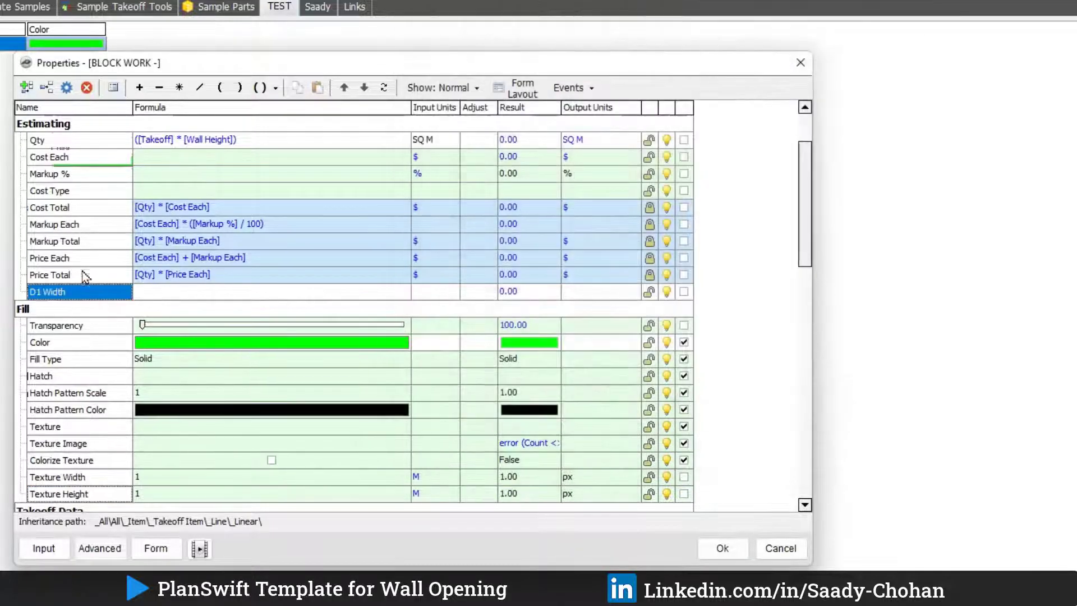
Step: Add the number properties D1 Height and D1 Qty to the Estimating group
{"action": "scroll", "coordinate": [66, 346], "scroll_direction": "up", "scroll_amount": 2}
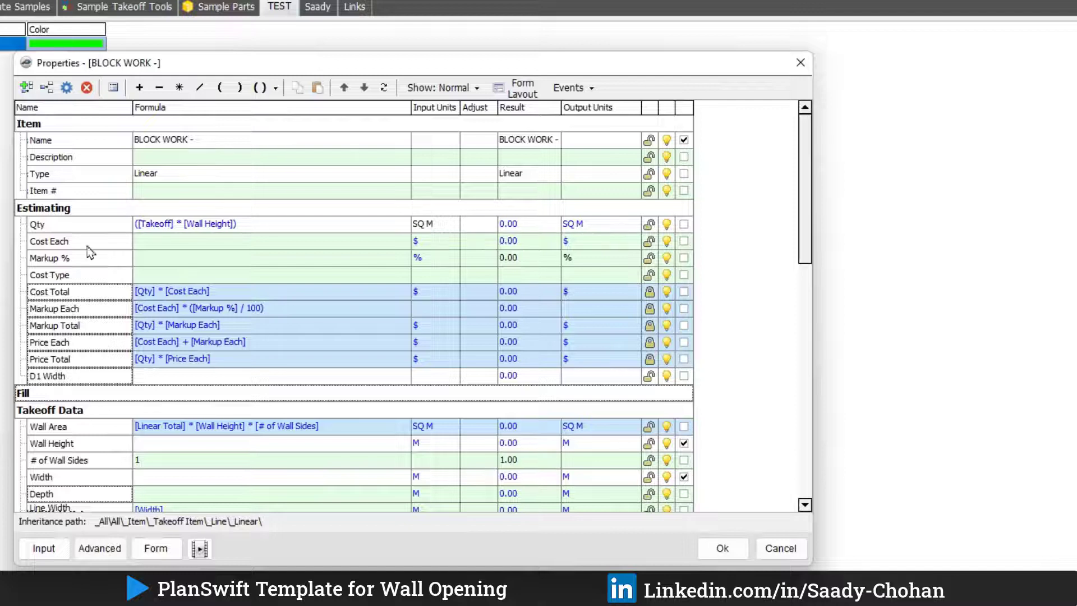
{"action": "left_click", "coordinate": [57, 377]}
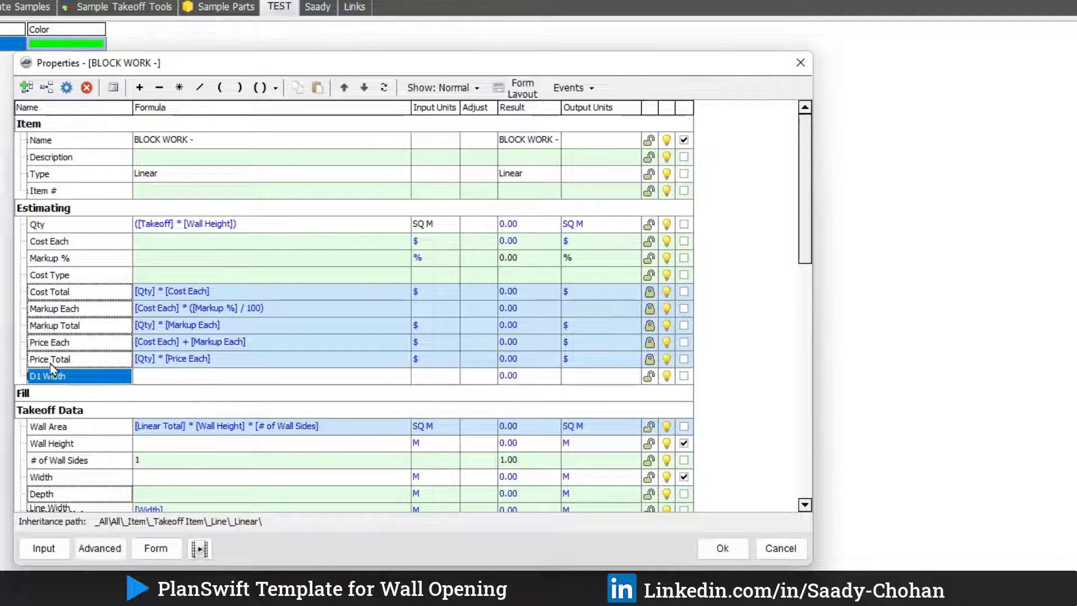
{"action": "left_click", "coordinate": [47, 87]}
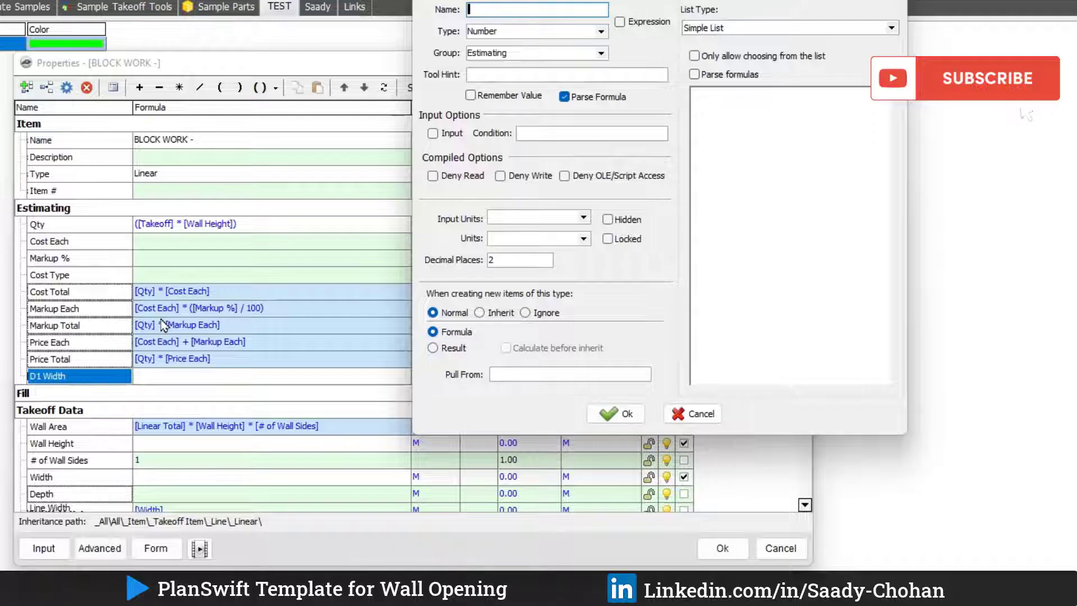
{"action": "type", "text": "D"}
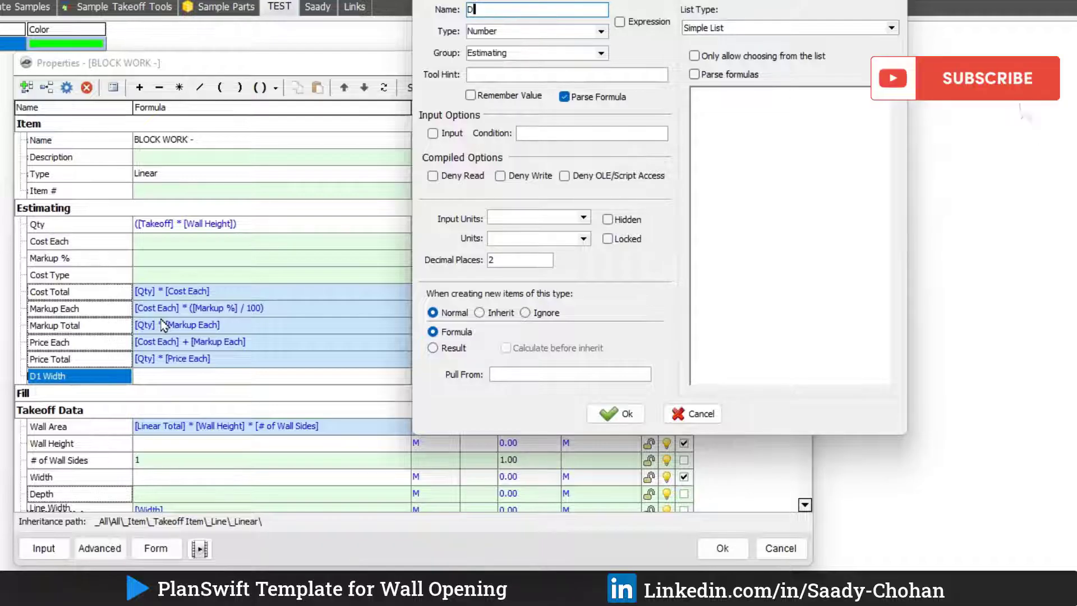
{"action": "type", "text": "1 Height"}
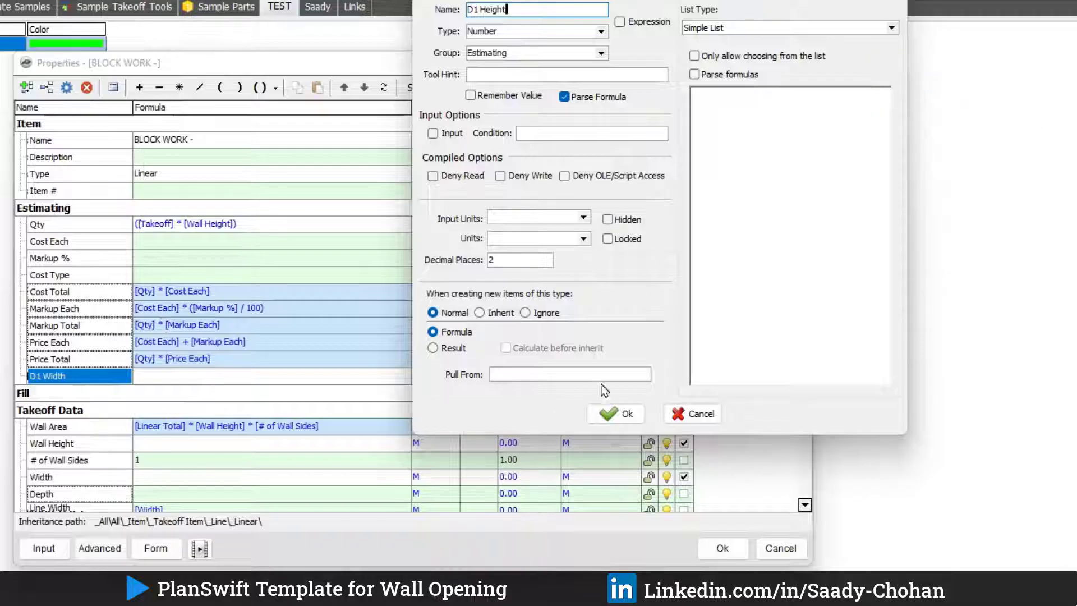
{"action": "left_click", "coordinate": [613, 413]}
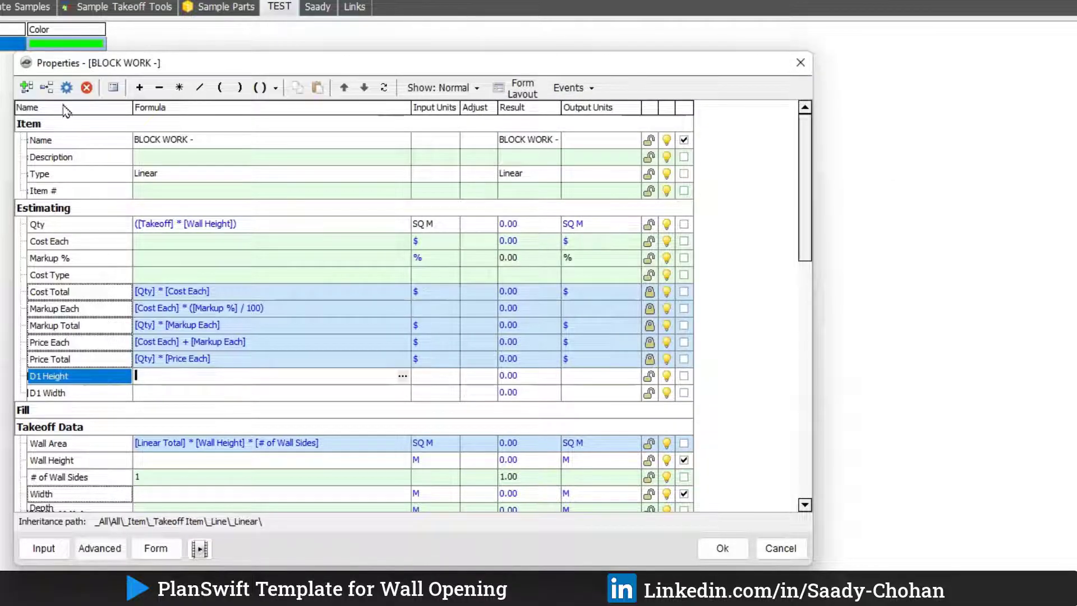
{"action": "left_click", "coordinate": [46, 87]}
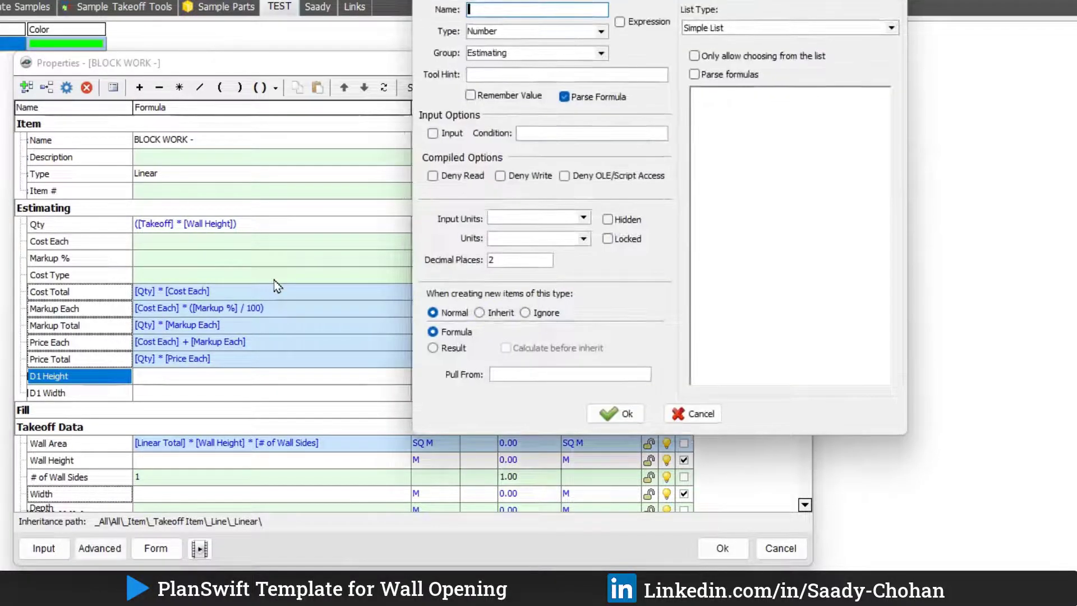
{"action": "type", "text": "D1 Qty"}
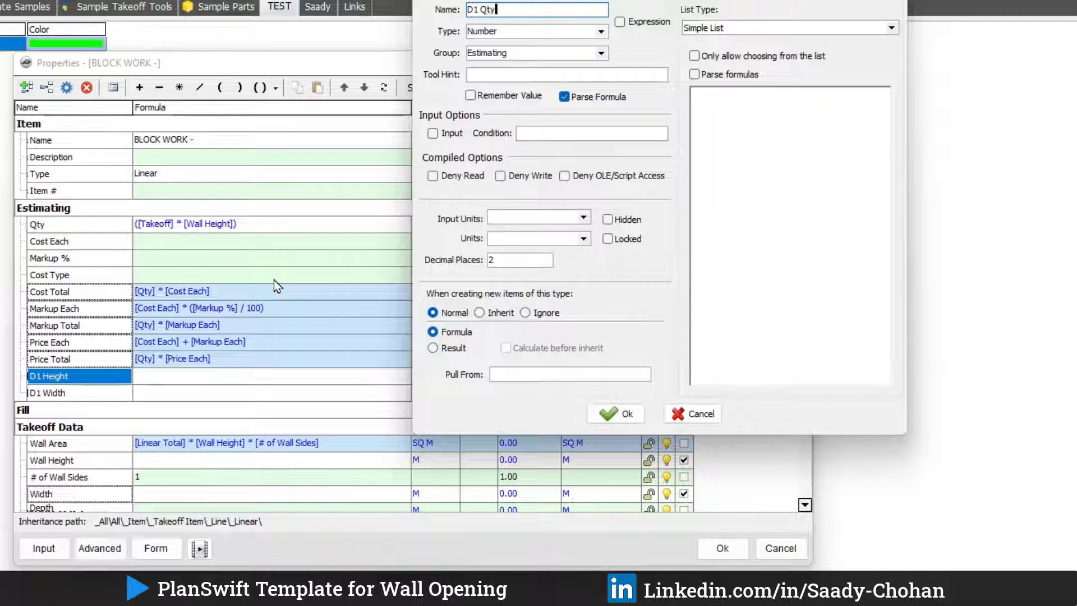
{"action": "left_click", "coordinate": [617, 414]}
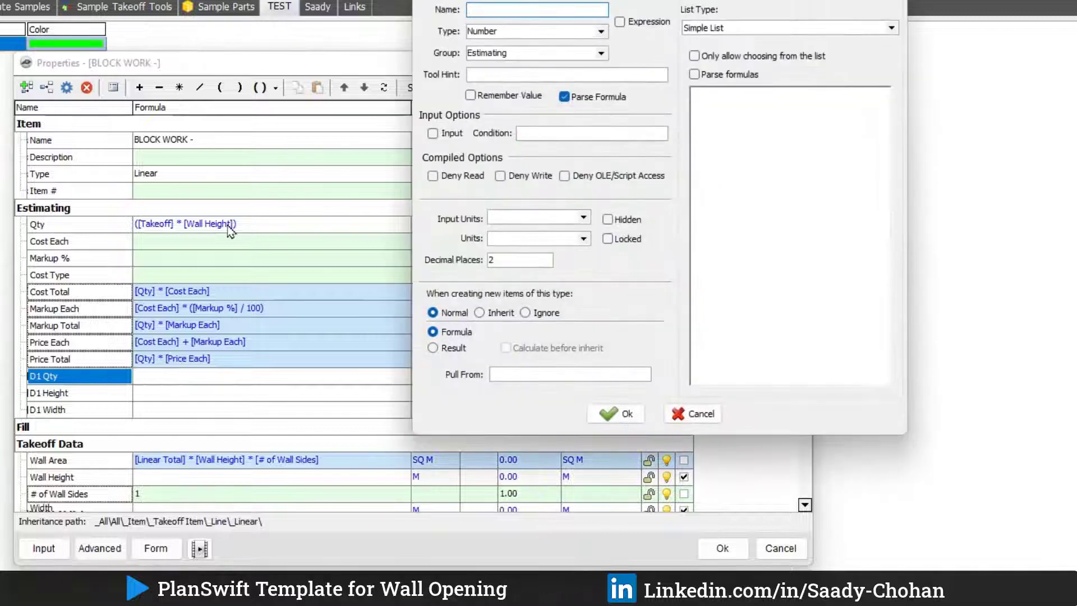
Step: Add the number properties D2 Width, D2 Height and D2 Qty to the Estimating group for the second door
{"action": "type", "text": "D2 Width"}
{"action": "key", "text": "Return"}
{"action": "left_click", "coordinate": [46, 91]}
{"action": "type", "text": "D2 H"}
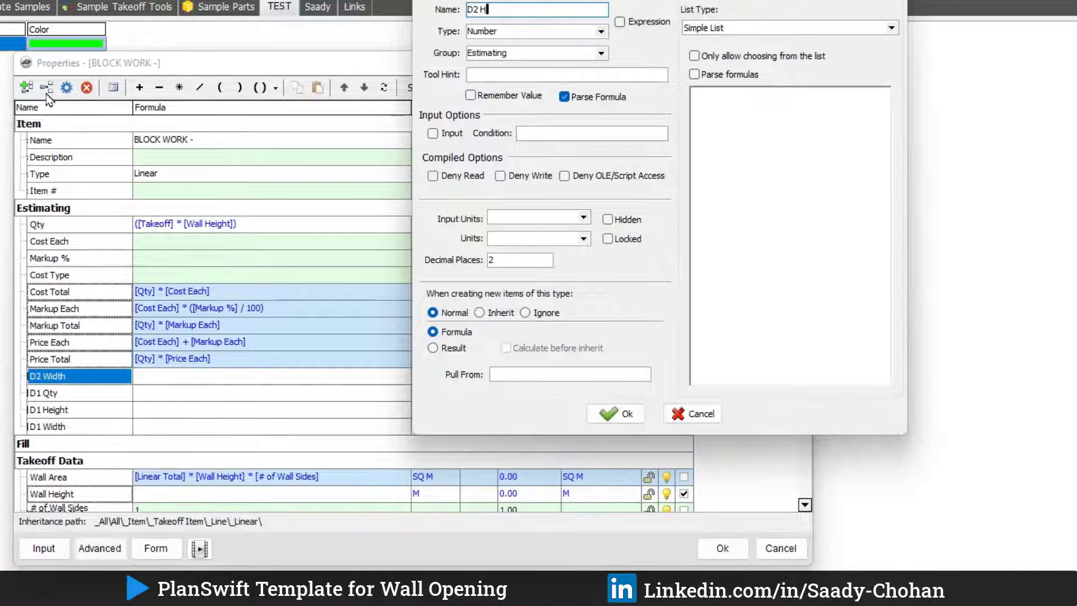
{"action": "type", "text": "eight"}
{"action": "key", "text": "Return"}
{"action": "left_click", "coordinate": [46, 91]}
{"action": "type", "text": "D2 Qty"}
{"action": "key", "text": "Return"}
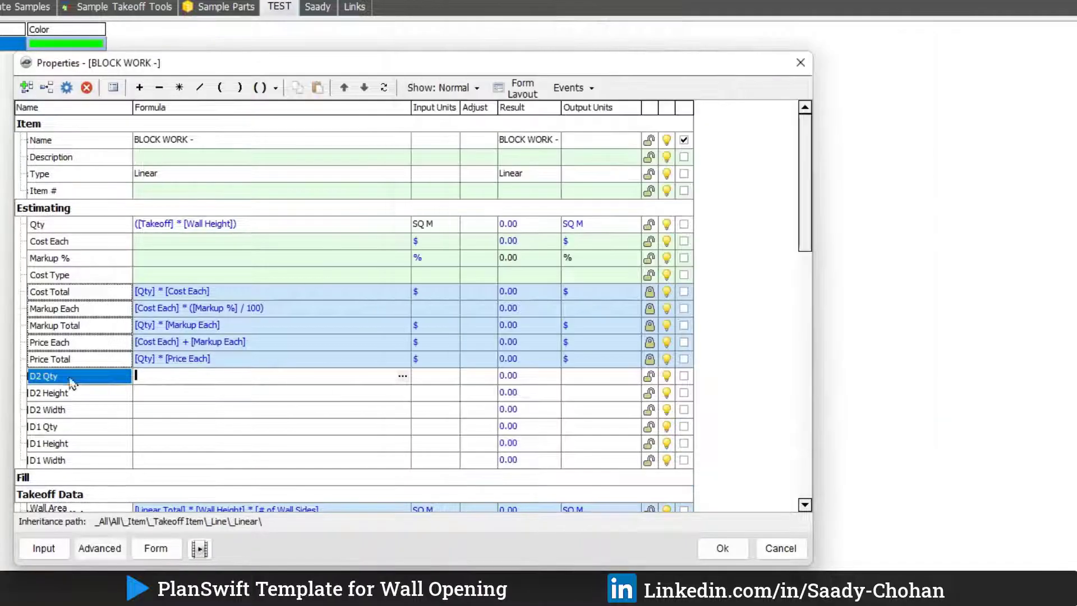
{"action": "left_click", "coordinate": [71, 461]}
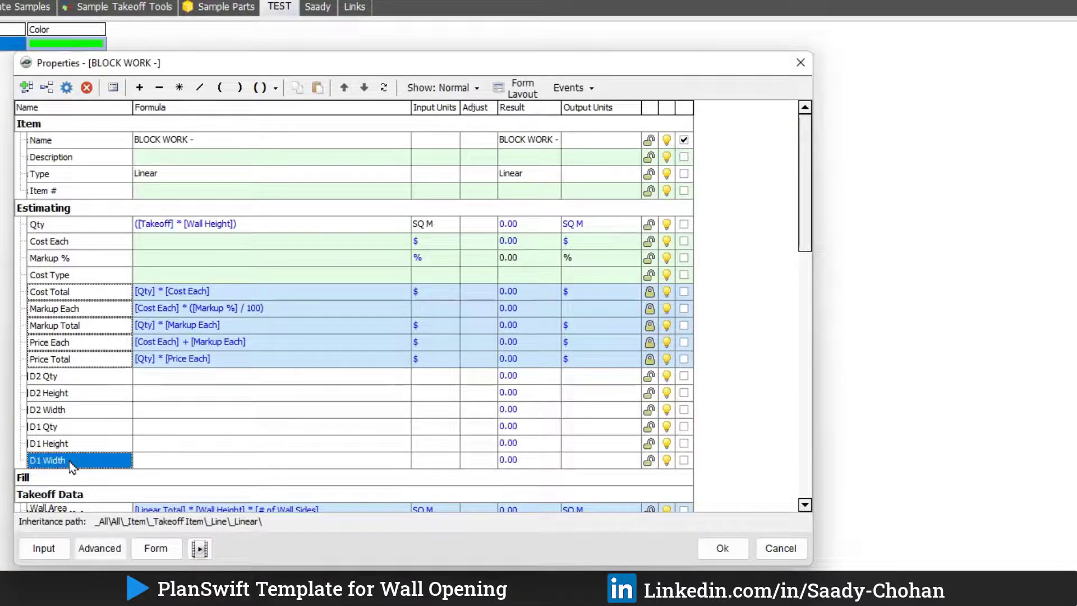
{"action": "left_click", "coordinate": [72, 377]}
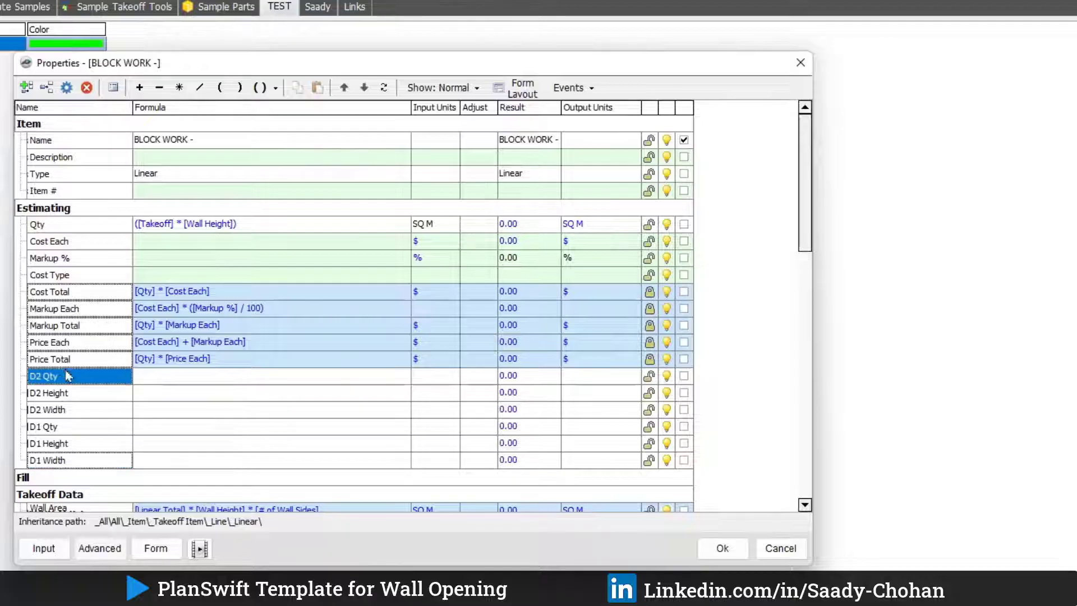
Step: Add the number properties W1 Width, W1 Height and W1 Qty to the Estimating group for the first window
{"action": "left_click", "coordinate": [46, 88]}
{"action": "type", "text": "W1 Width"}
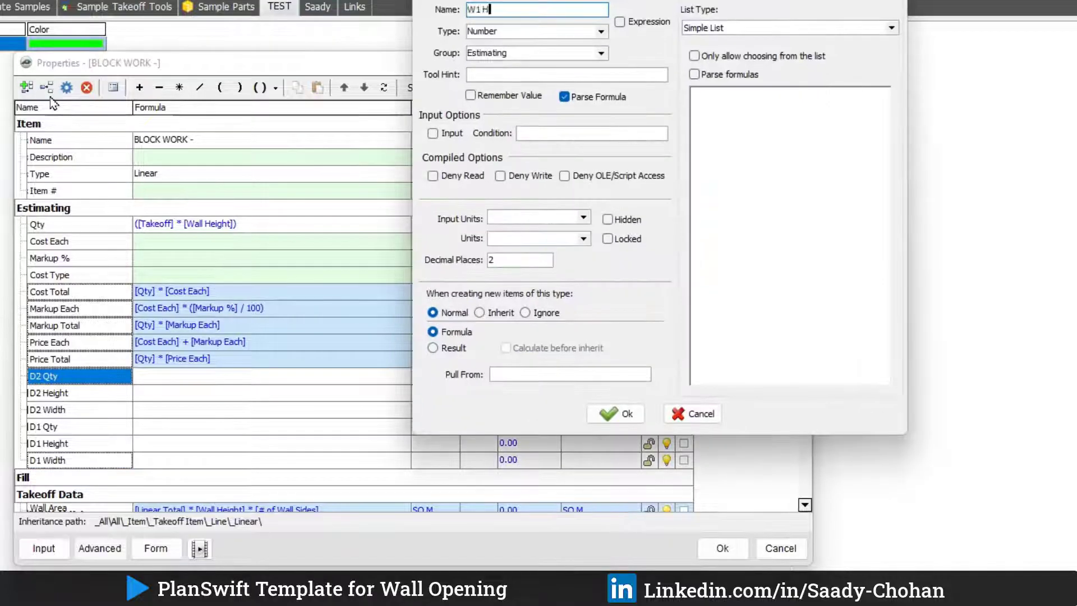
{"action": "key", "text": "Return"}
{"action": "left_click", "coordinate": [47, 90]}
{"action": "type", "text": "W1 Heigtyh"}
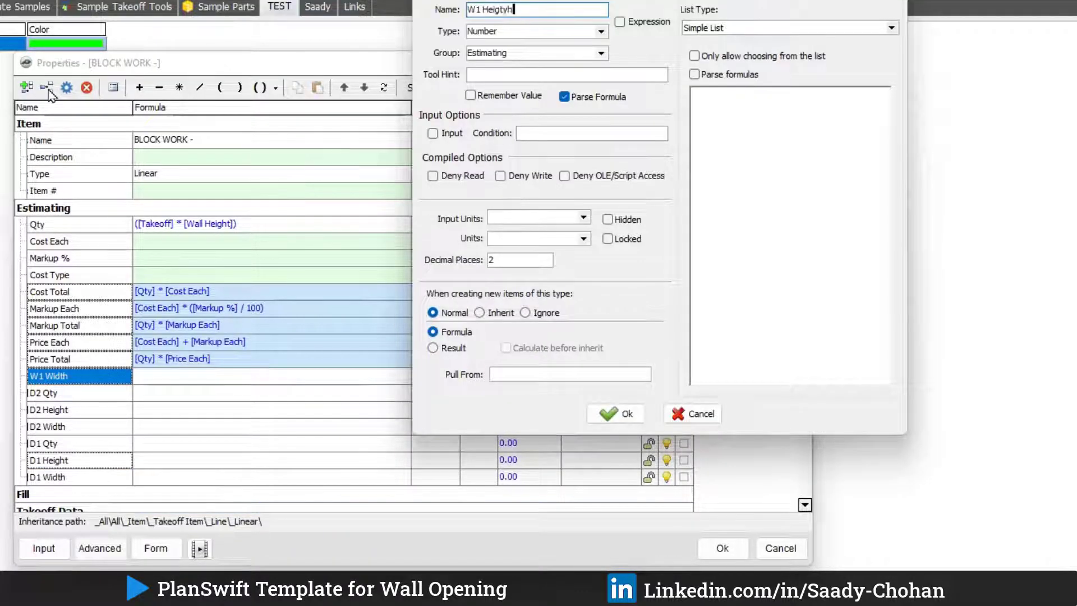
{"action": "key", "text": "BackSpace"}
{"action": "key", "text": "BackSpace"}
{"action": "key", "text": "BackSpace"}
{"action": "type", "text": "ht"}
{"action": "key", "text": "Return"}
{"action": "left_click", "coordinate": [47, 89]}
{"action": "type", "text": "W1 Qty"}
{"action": "key", "text": "Return"}
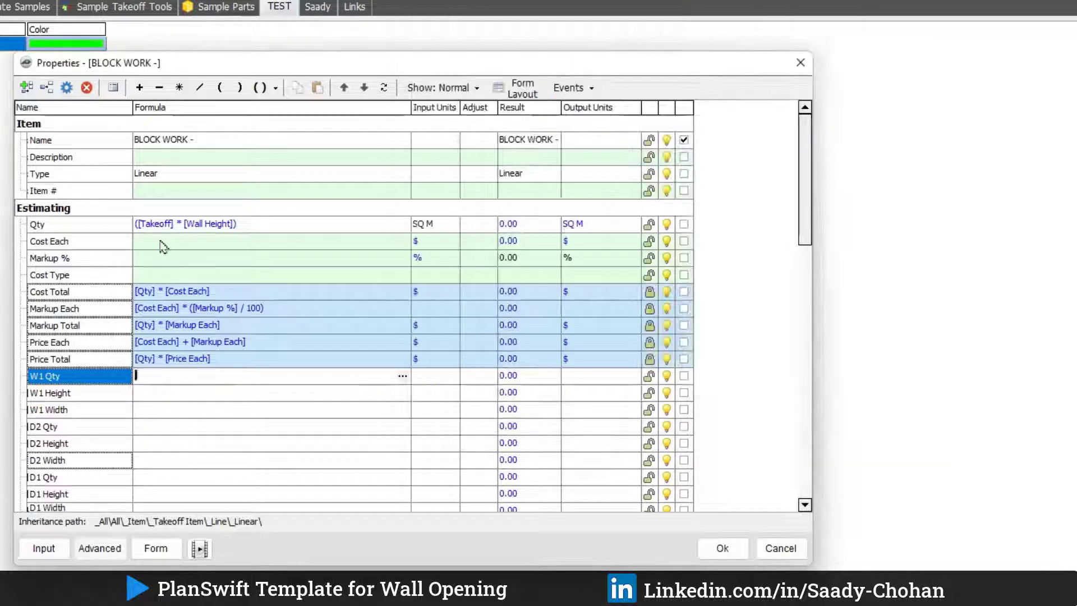
Step: Add the number properties W2 Width, W2 Height and W2 Qty to the Estimating group for the second window
{"action": "left_click", "coordinate": [48, 90]}
{"action": "type", "text": "W2 Width"}
{"action": "key", "text": "Return"}
{"action": "left_click", "coordinate": [47, 90]}
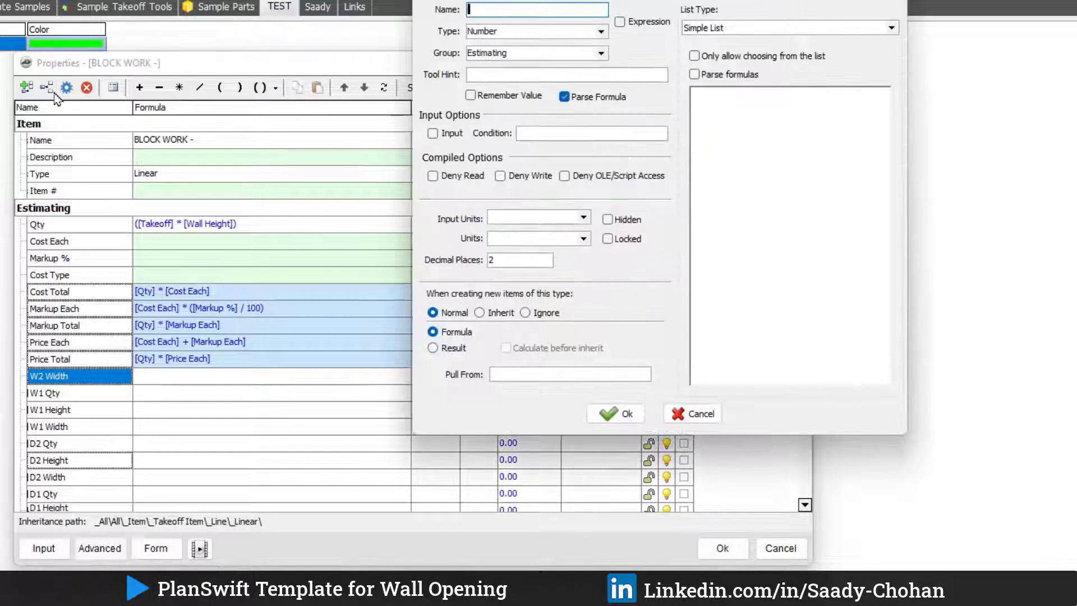
{"action": "type", "text": "W2 Height"}
{"action": "key", "text": "Return"}
{"action": "left_click", "coordinate": [48, 90]}
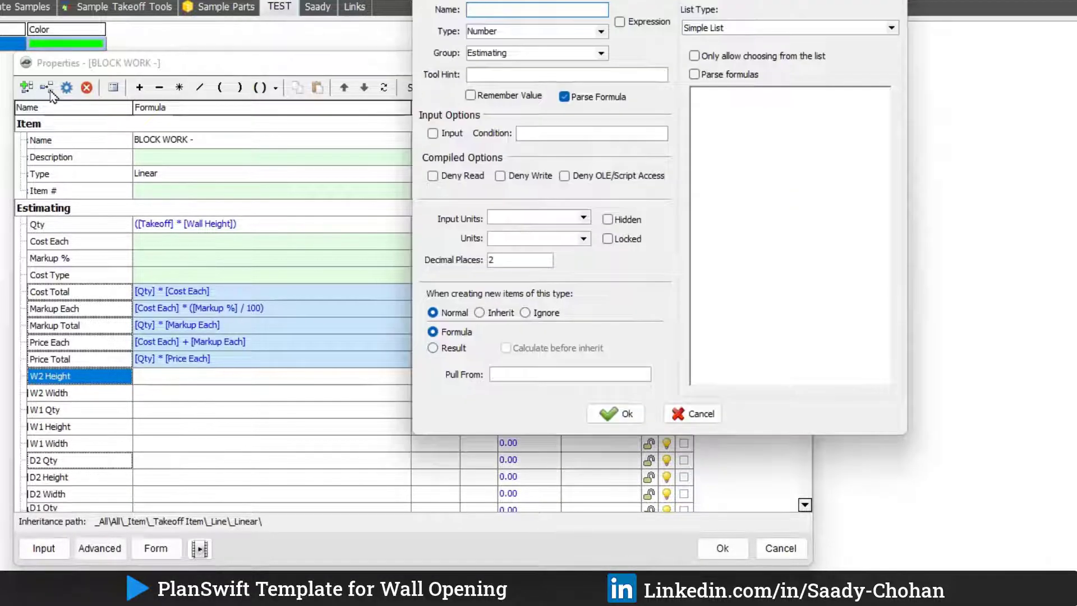
{"action": "type", "text": "W2 Qty"}
{"action": "left_click", "coordinate": [617, 413]}
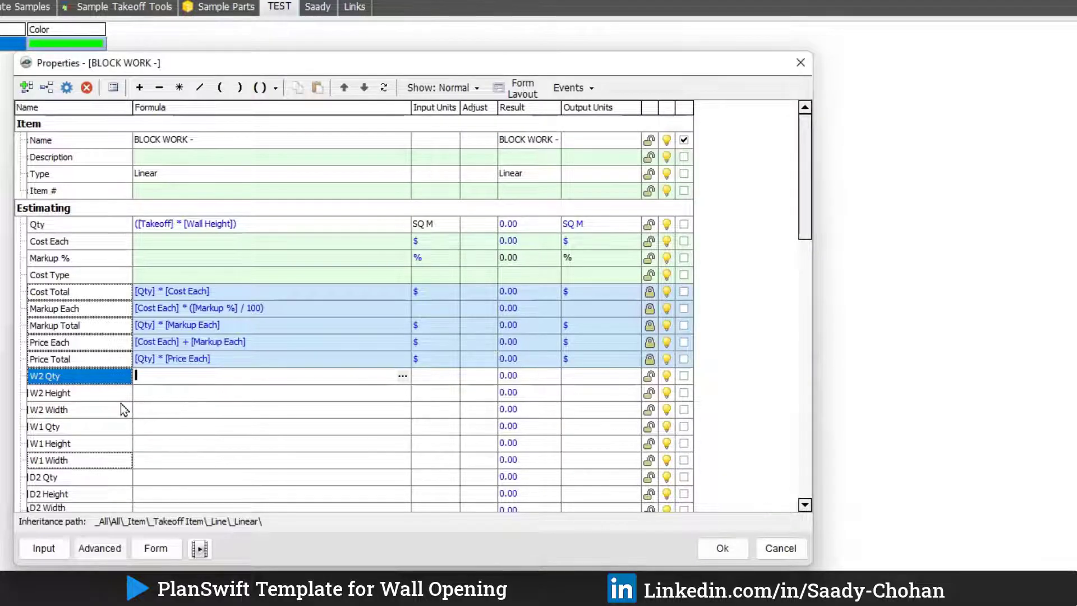
Step: Review the BLOCK WORK - template's input form and return to its advanced properties
{"action": "scroll", "coordinate": [123, 409], "scroll_direction": "down", "scroll_amount": 2}
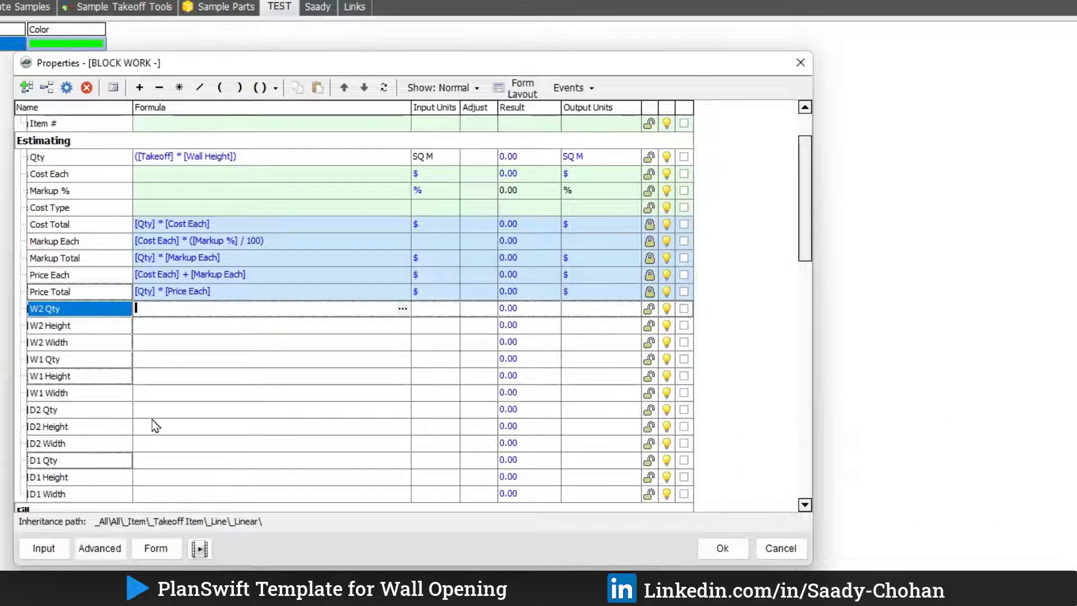
{"action": "left_click", "coordinate": [156, 549]}
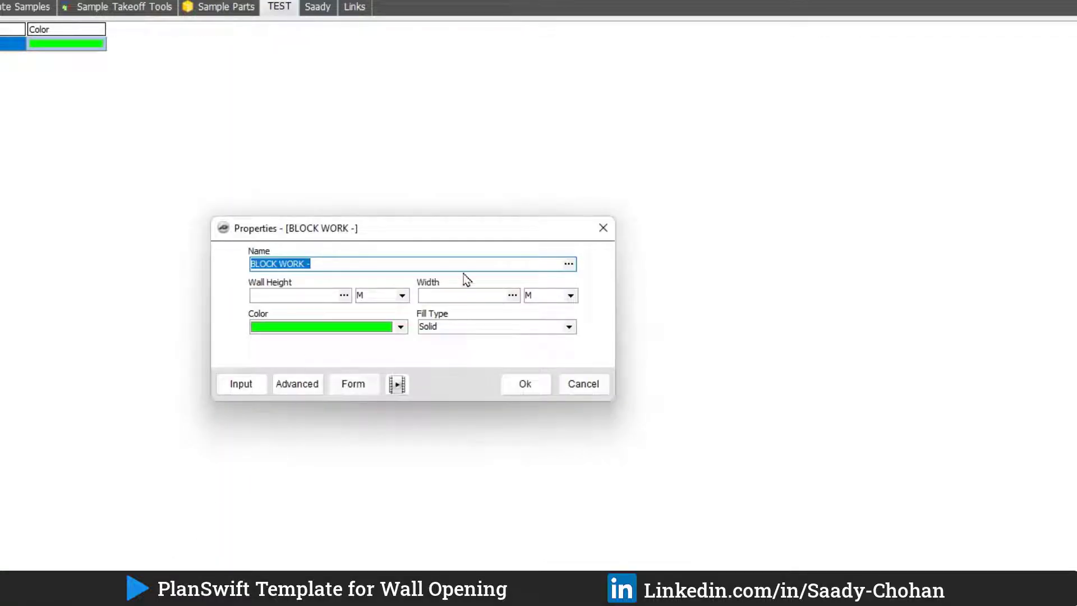
{"action": "left_click", "coordinate": [312, 384]}
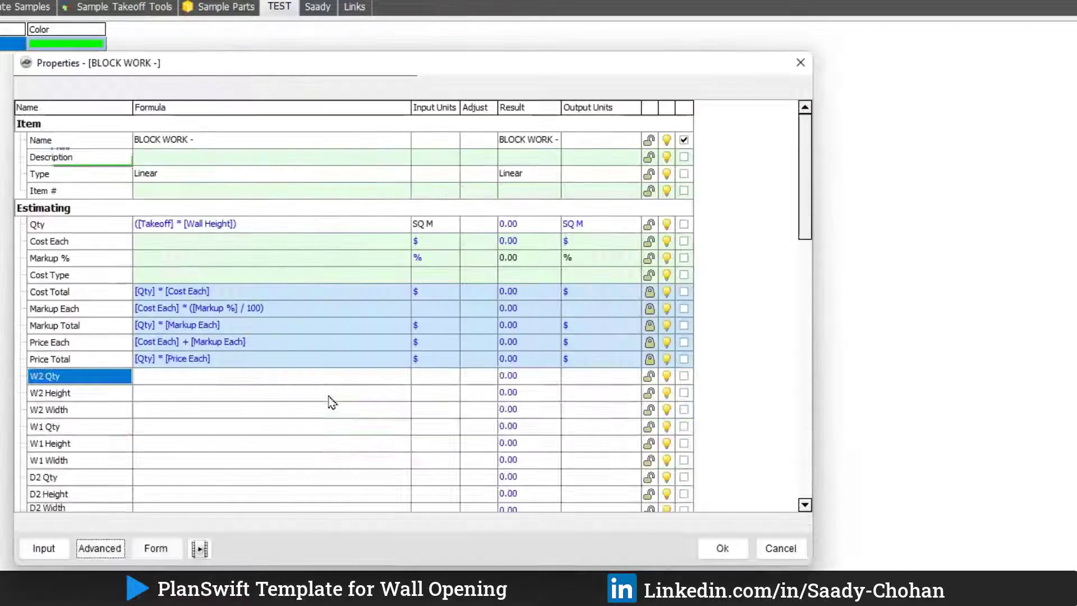
Step: Include the Qty, Height and Width properties of windows W2 and W1 in the template's input form
{"action": "scroll", "coordinate": [637, 405], "scroll_direction": "down", "scroll_amount": 2}
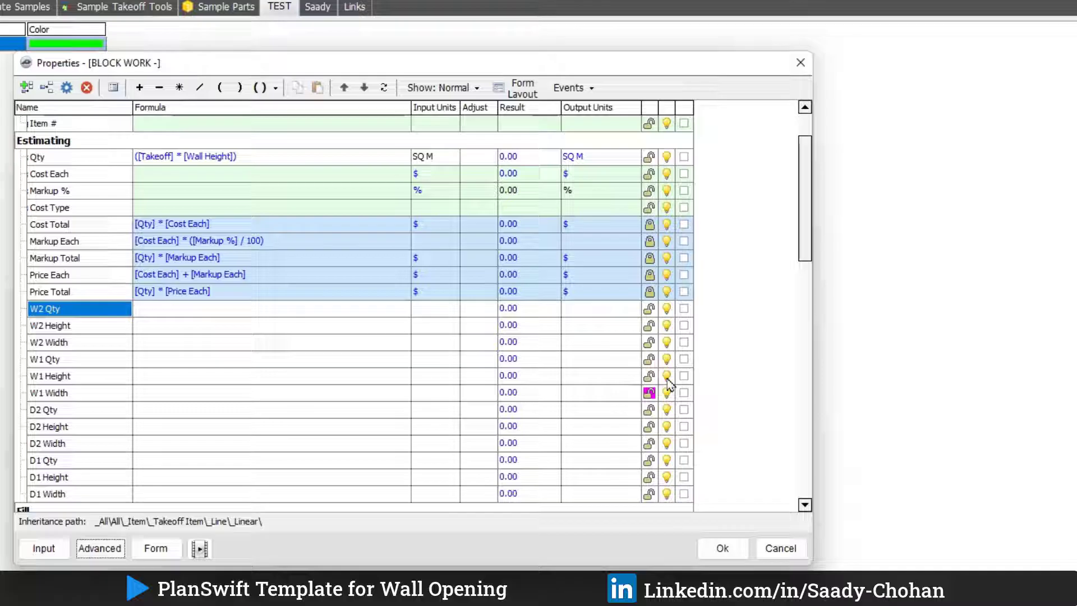
{"action": "left_click", "coordinate": [685, 312]}
{"action": "left_click", "coordinate": [684, 325]}
{"action": "left_click", "coordinate": [684, 342]}
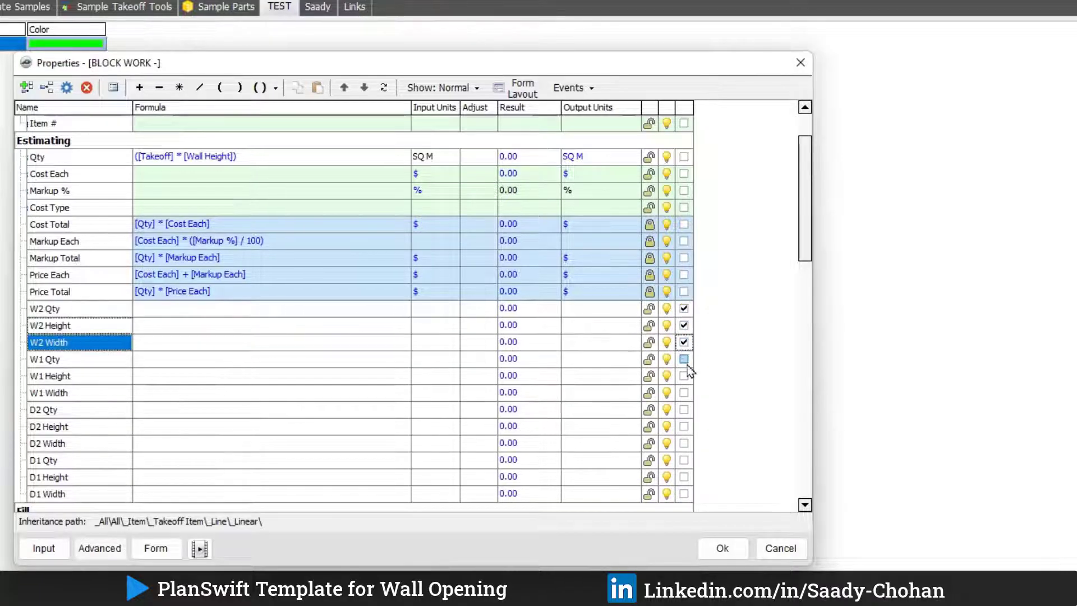
{"action": "left_click", "coordinate": [684, 359]}
{"action": "left_click", "coordinate": [684, 376]}
{"action": "left_click", "coordinate": [684, 392]}
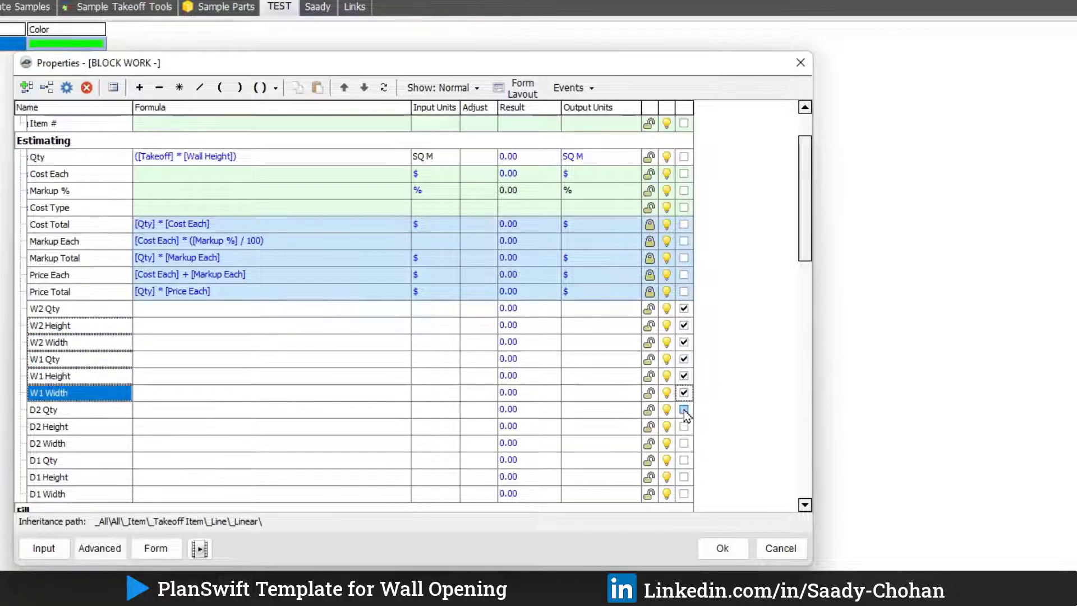
Step: Include the Qty, Height and Width properties of doors D2 and D1 in the input form and preview the form
{"action": "left_click", "coordinate": [684, 410]}
{"action": "left_click", "coordinate": [684, 426]}
{"action": "left_click", "coordinate": [684, 443]}
{"action": "left_click", "coordinate": [684, 460]}
{"action": "left_click", "coordinate": [684, 477]}
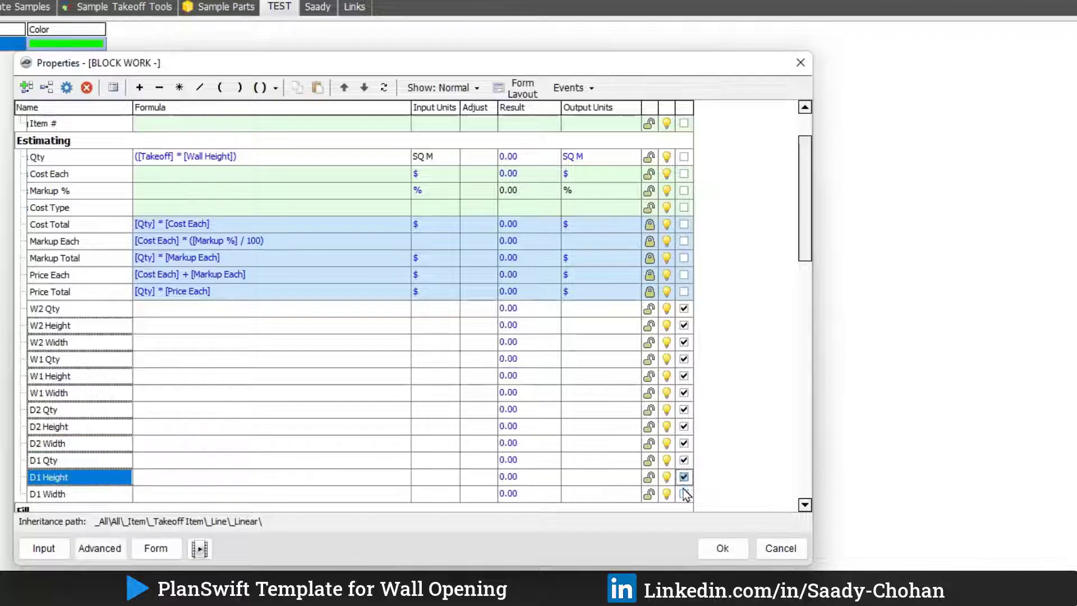
{"action": "left_click", "coordinate": [684, 494]}
{"action": "left_click", "coordinate": [156, 548]}
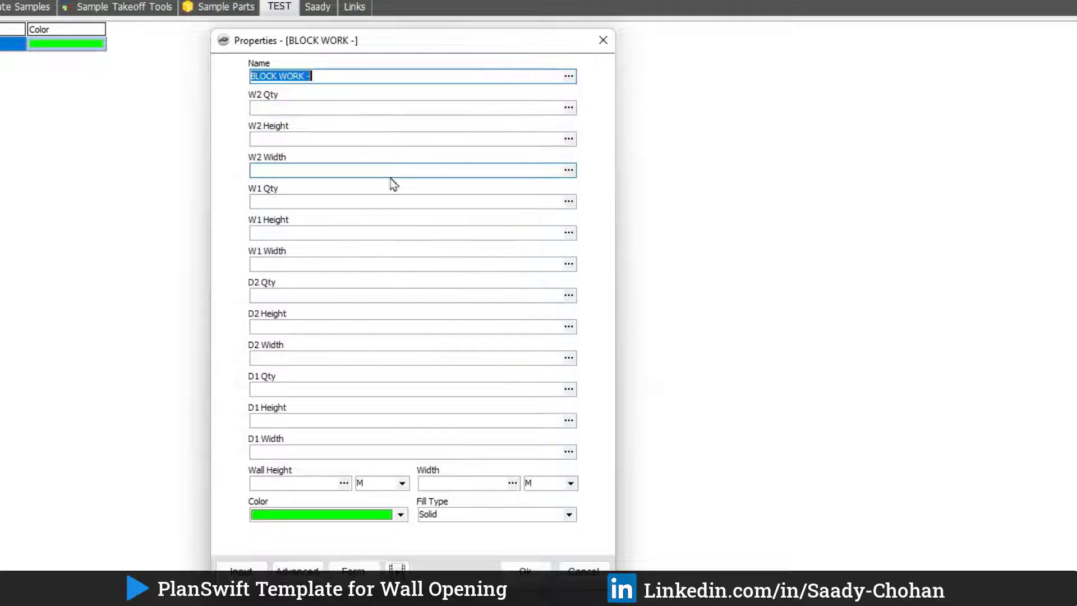
{"action": "left_click", "coordinate": [298, 568]}
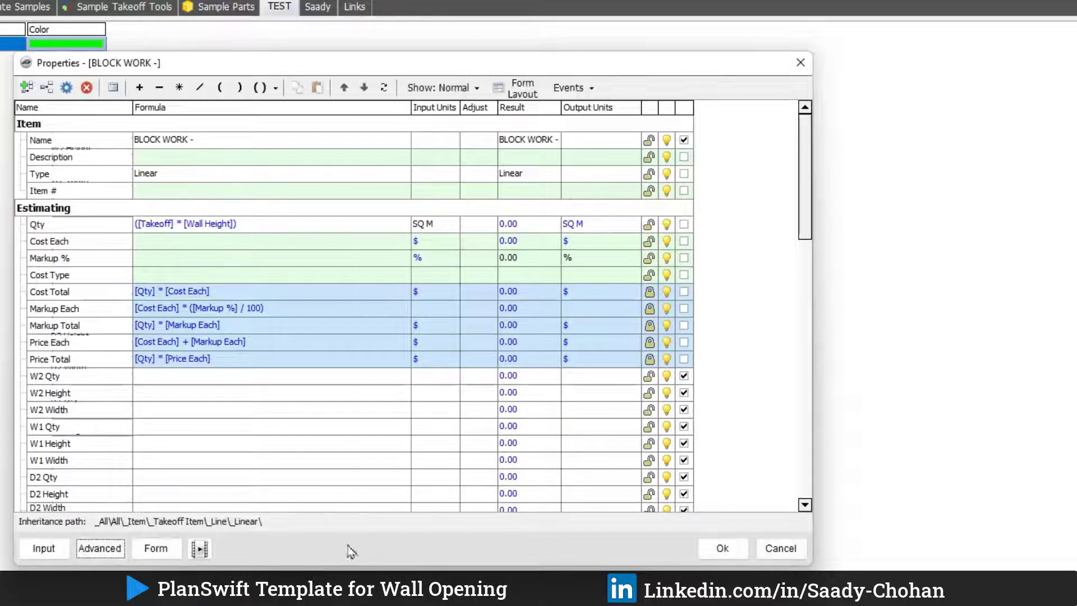
Step: Open the form layout settings and assign W2 Qty, W2 Height and W2 Width to a form tab named Windows
{"action": "left_click", "coordinate": [522, 89]}
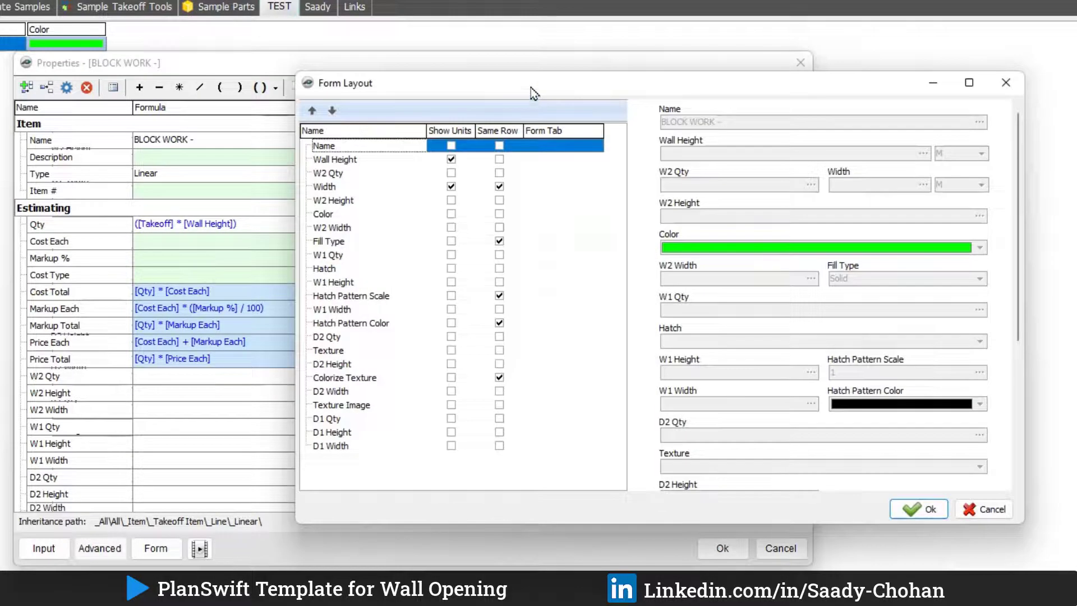
{"action": "left_click_drag", "start_coordinate": [533, 92], "coordinate": [493, 94]}
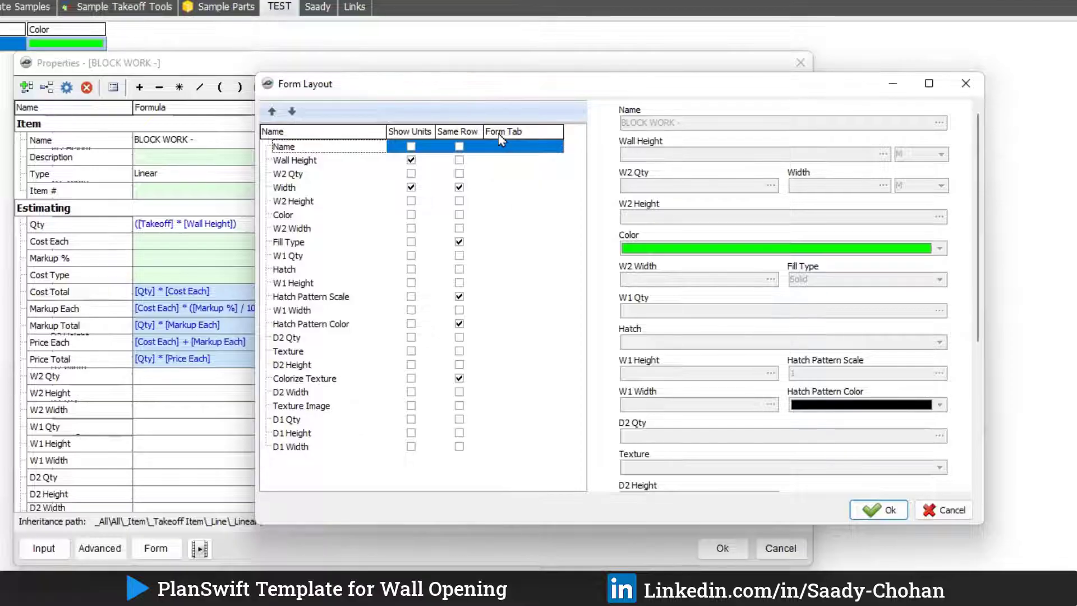
{"action": "left_click", "coordinate": [507, 174]}
{"action": "type", "text": "Wind"}
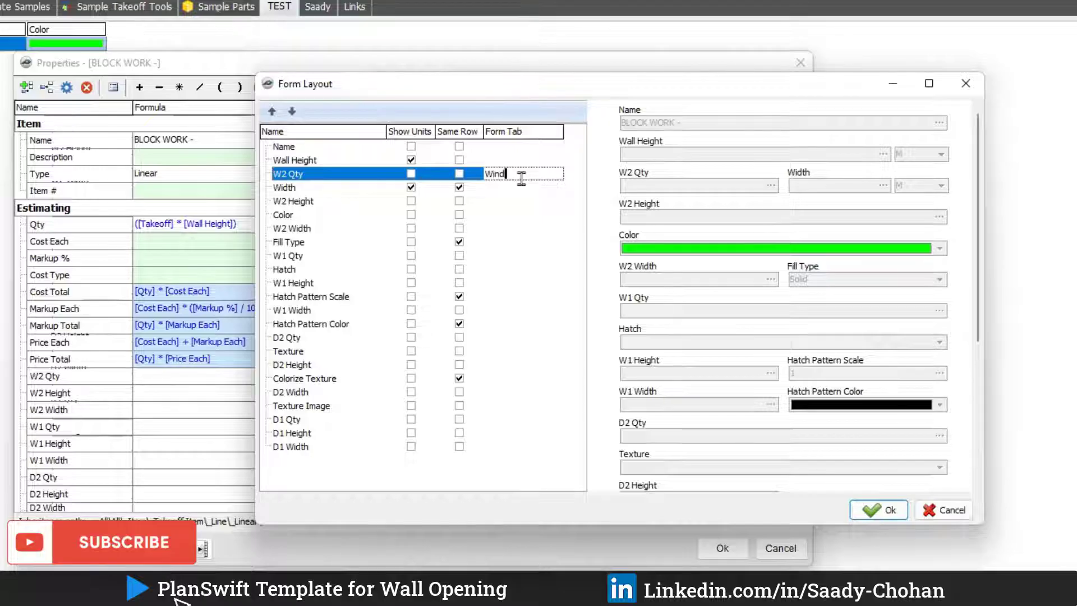
{"action": "type", "text": "ows"}
{"action": "key", "text": "Return"}
{"action": "left_click", "coordinate": [534, 189]}
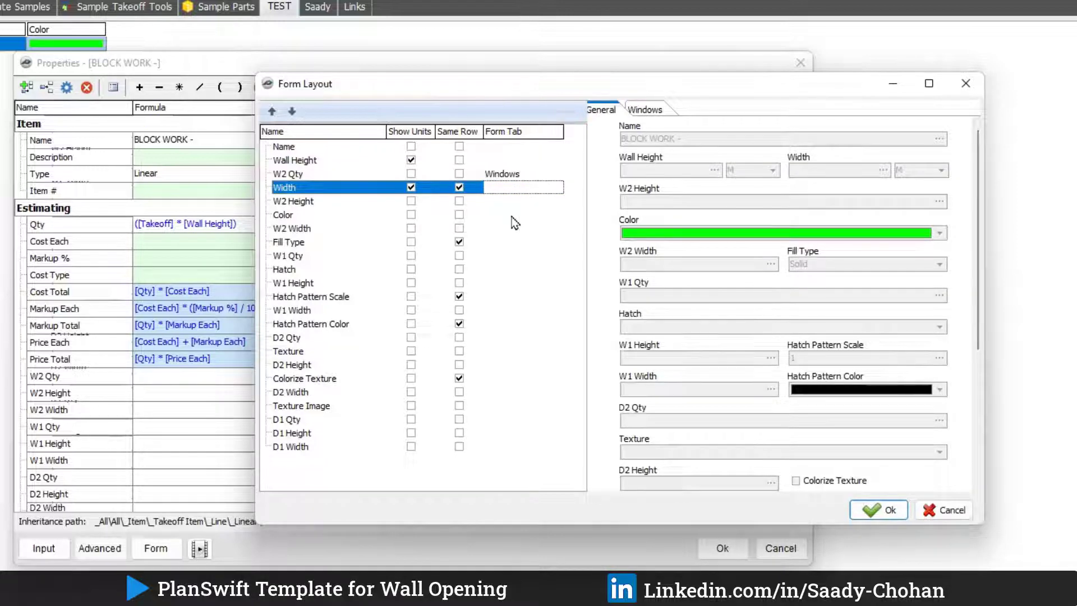
{"action": "left_click", "coordinate": [507, 201]}
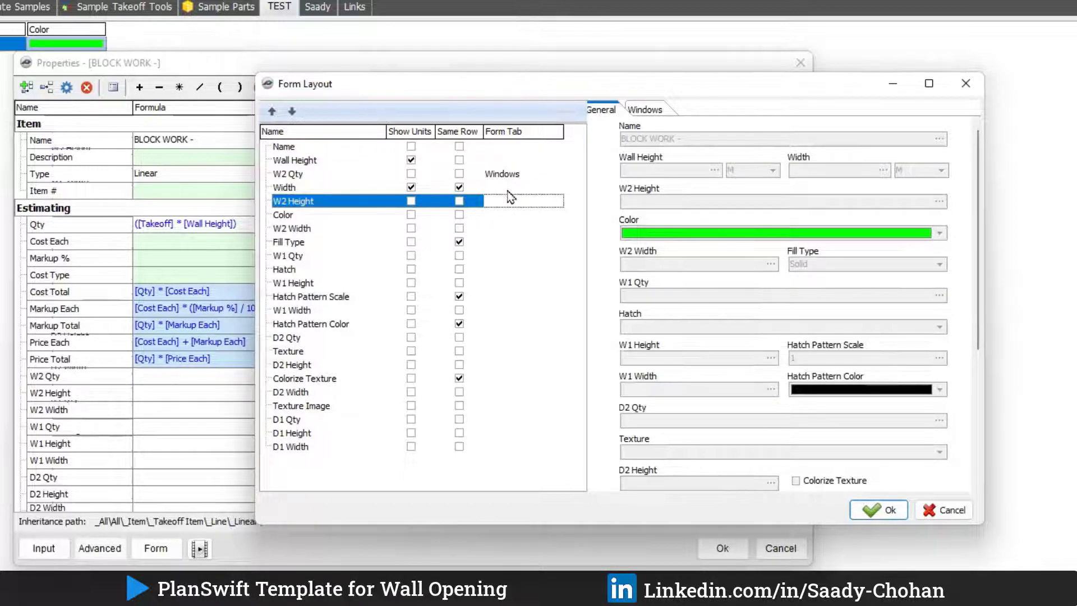
{"action": "type", "text": "Windows"}
{"action": "left_click", "coordinate": [515, 228]}
{"action": "type", "text": "Windows"}
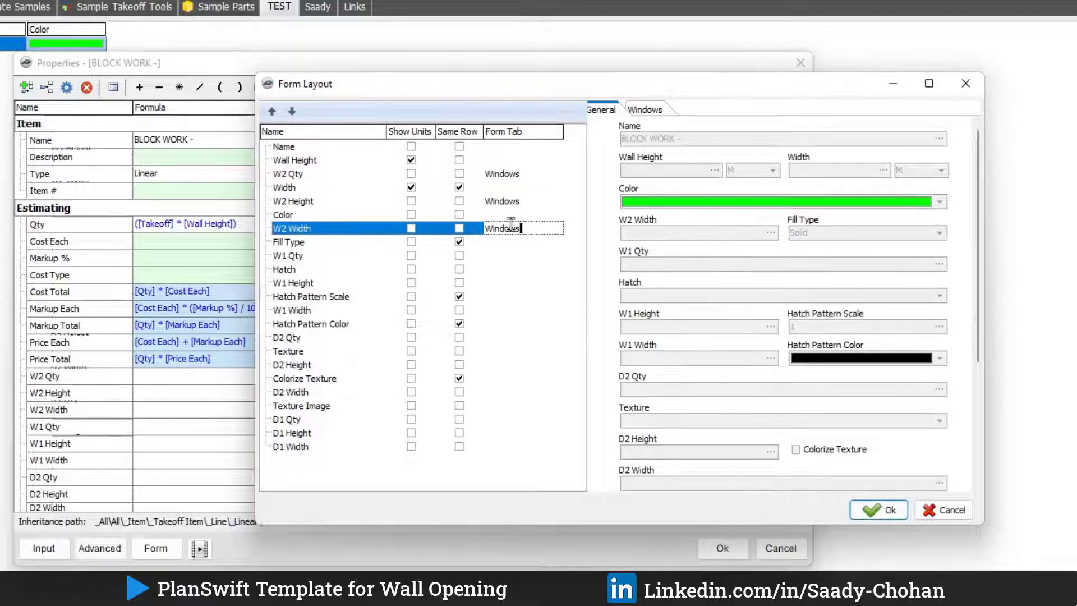
Step: Assign W1 Qty, W1 Height and W1 Width to the Windows form tab and preview that tab
{"action": "left_click", "coordinate": [501, 255]}
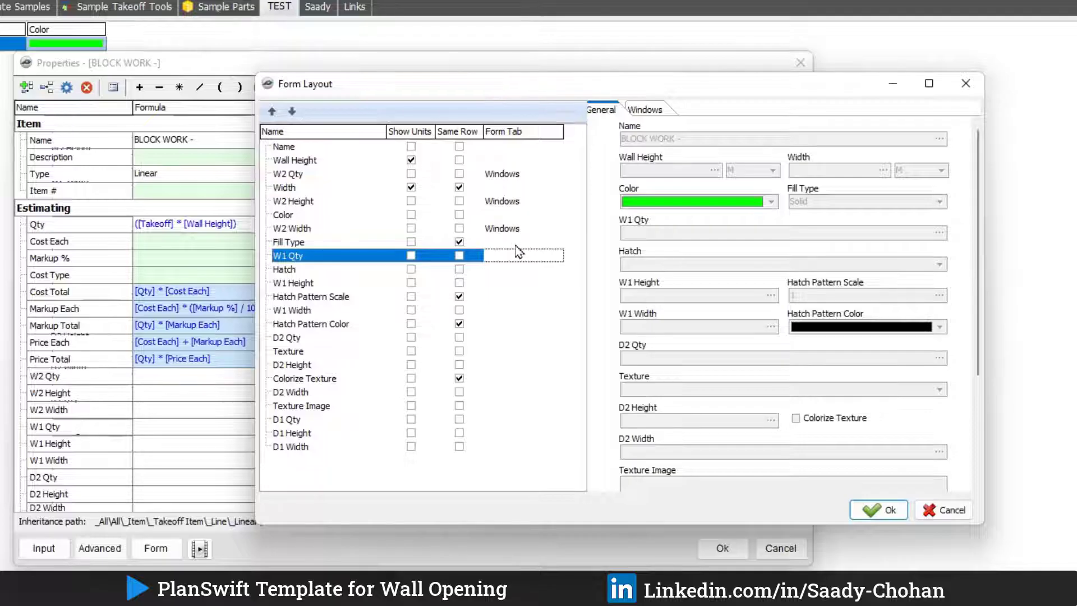
{"action": "type", "text": "Windows"}
{"action": "left_click", "coordinate": [508, 283]}
{"action": "type", "text": "Windows"}
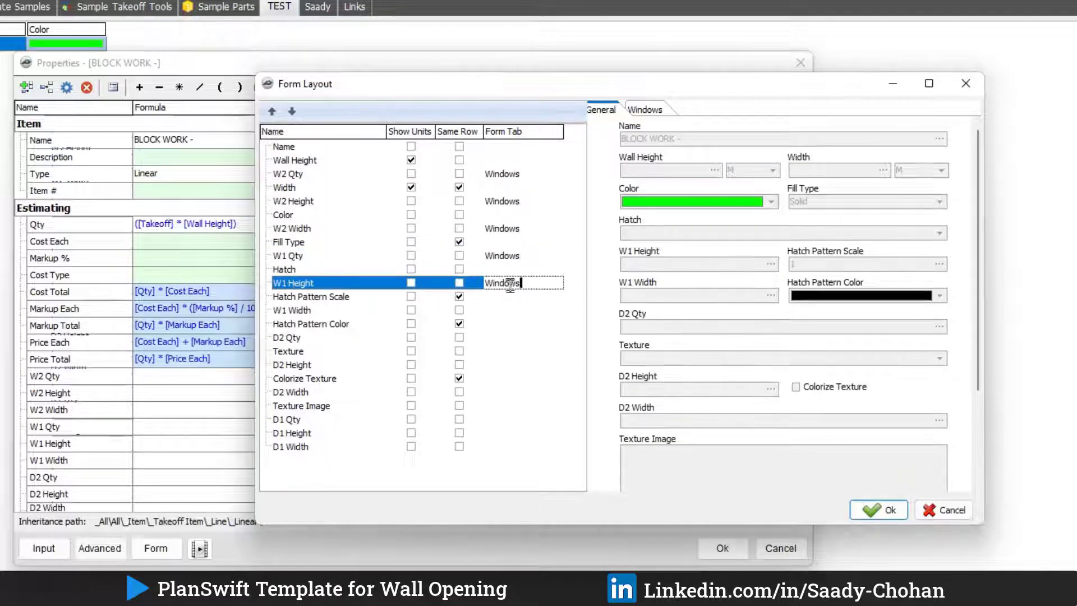
{"action": "left_click", "coordinate": [506, 310]}
{"action": "type", "text": "Windows"}
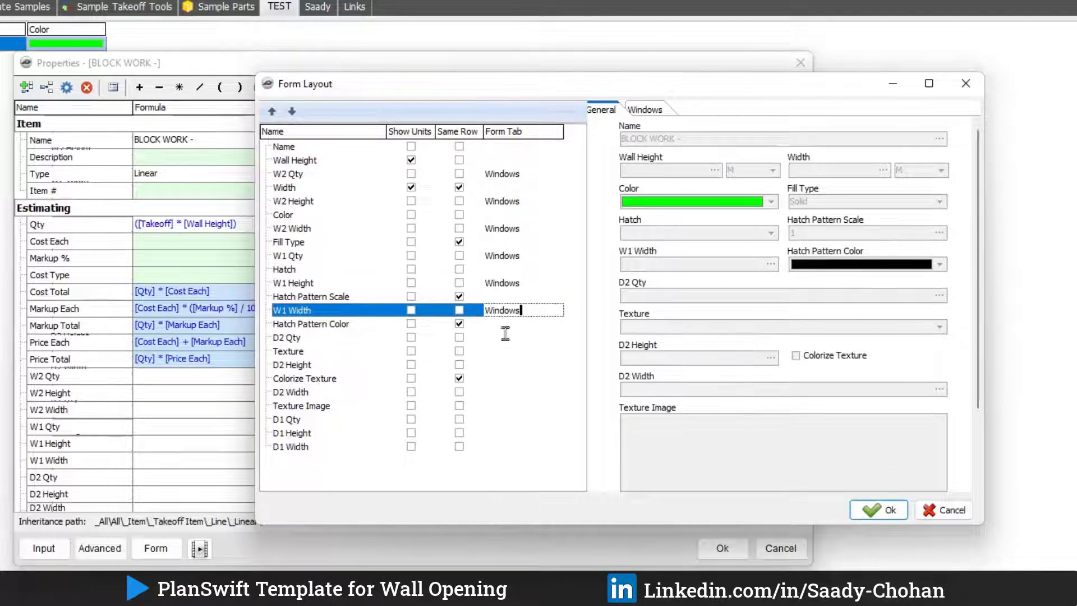
{"action": "left_click", "coordinate": [502, 337]}
{"action": "left_click", "coordinate": [655, 114]}
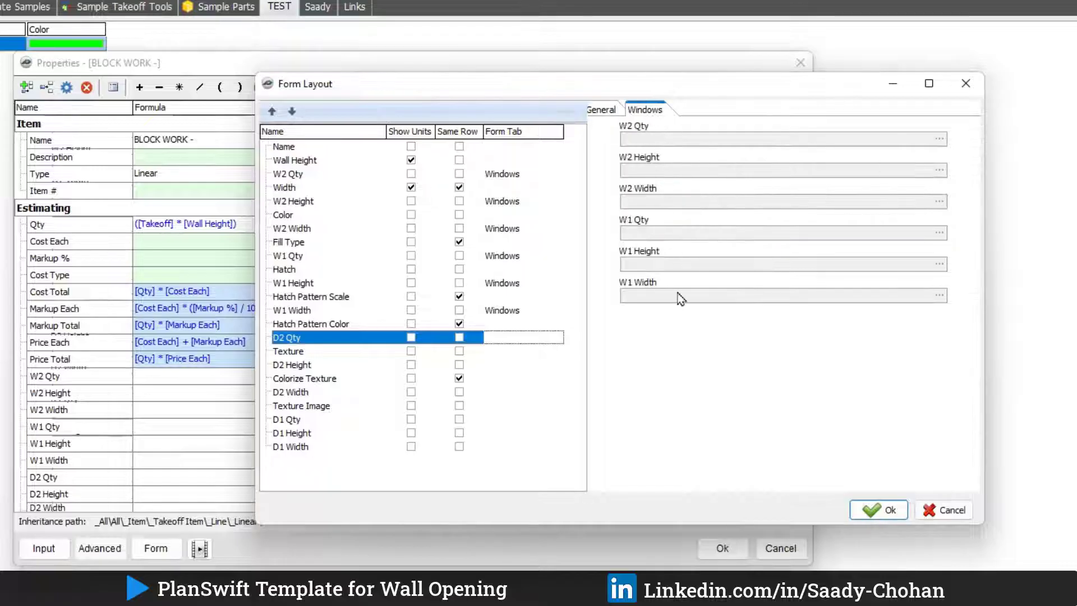
Step: Assign D2 Qty, D2 Height and D2 Width to a form tab named Doors
{"action": "left_click", "coordinate": [614, 115]}
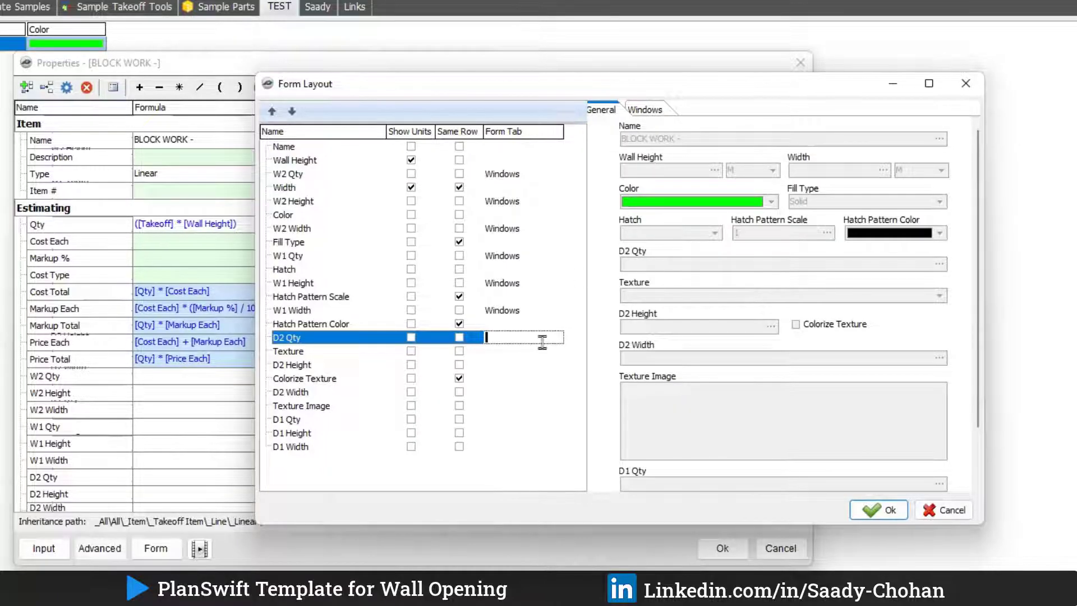
{"action": "key", "text": "ctrl+a"}
{"action": "key", "text": "ctrl+c"}
{"action": "left_click", "coordinate": [519, 365]}
{"action": "key", "text": "ctrl+v"}
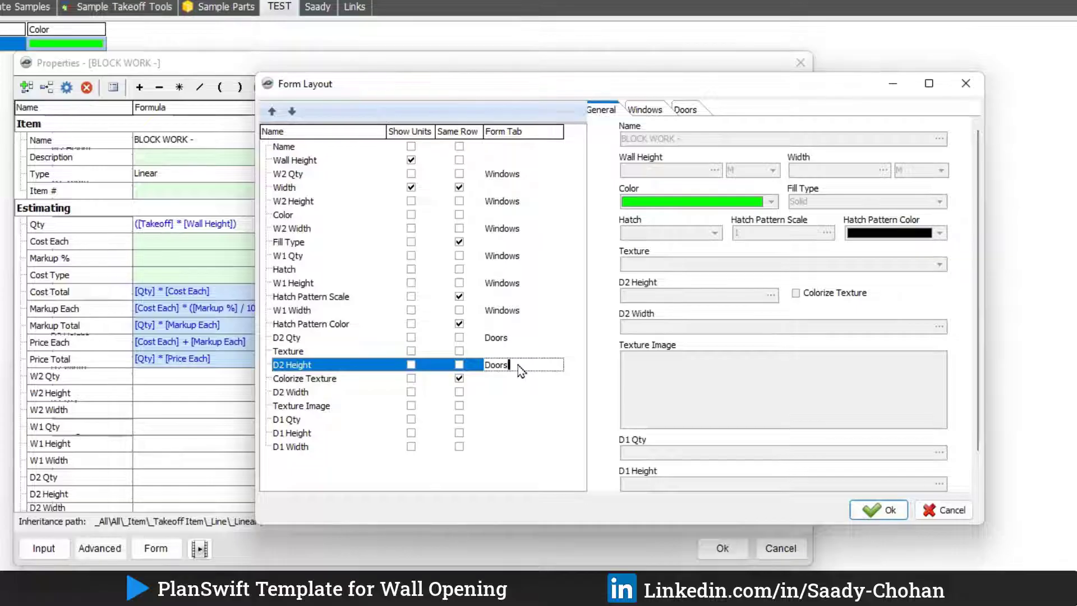
{"action": "left_click", "coordinate": [504, 396]}
{"action": "key", "text": "ctrl+v"}
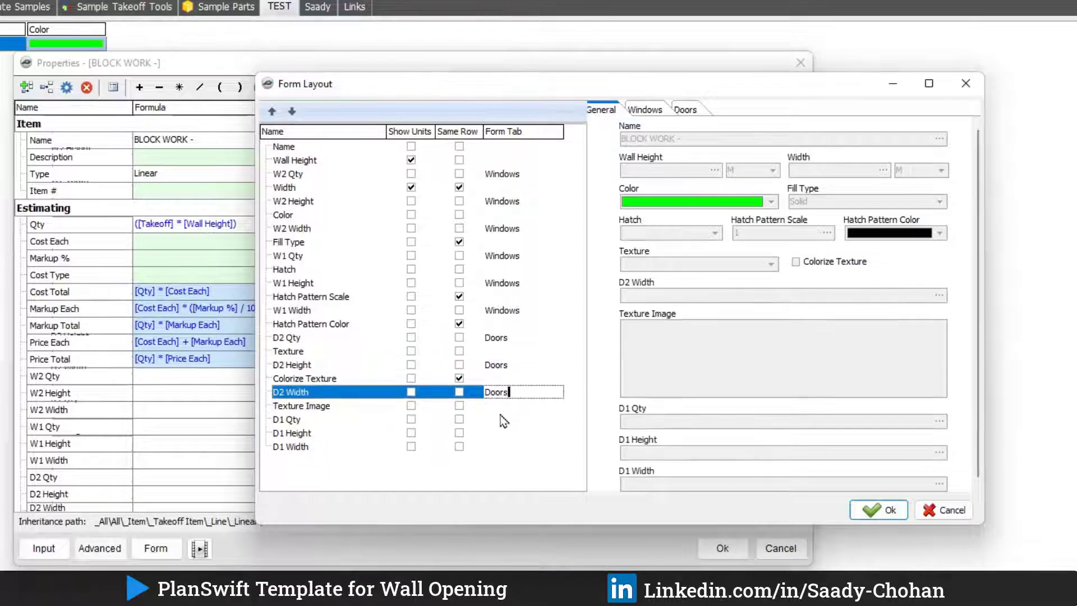
Step: Assign D1 Qty, D1 Height and D1 Width to the Doors form tab
{"action": "left_click", "coordinate": [504, 422]}
{"action": "key", "text": "ctrl+v"}
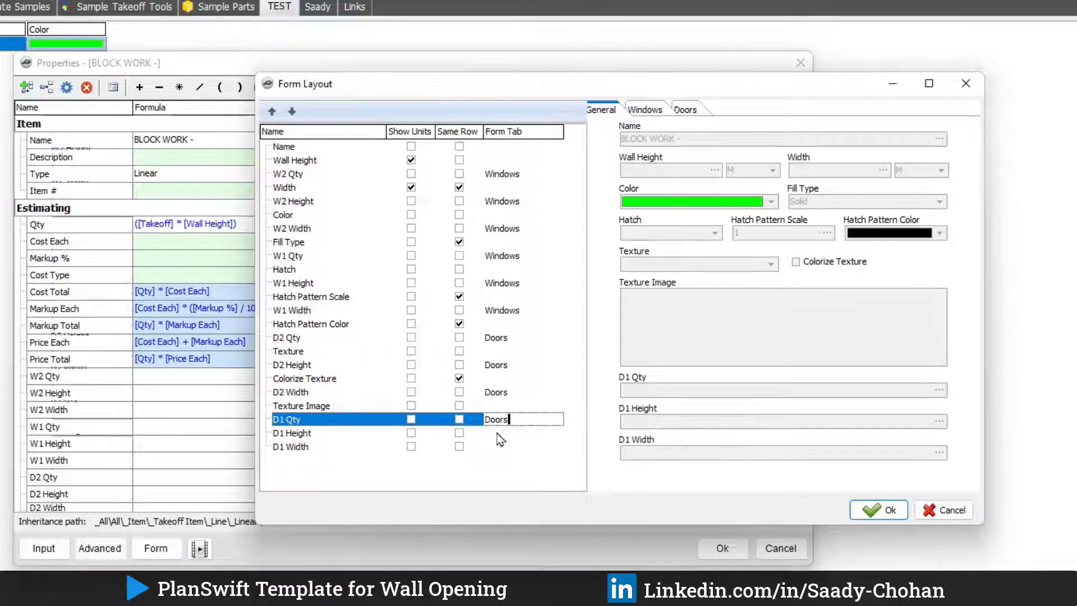
{"action": "left_click", "coordinate": [498, 434]}
{"action": "key", "text": "ctrl+v"}
{"action": "left_click", "coordinate": [499, 447]}
{"action": "key", "text": "ctrl+v"}
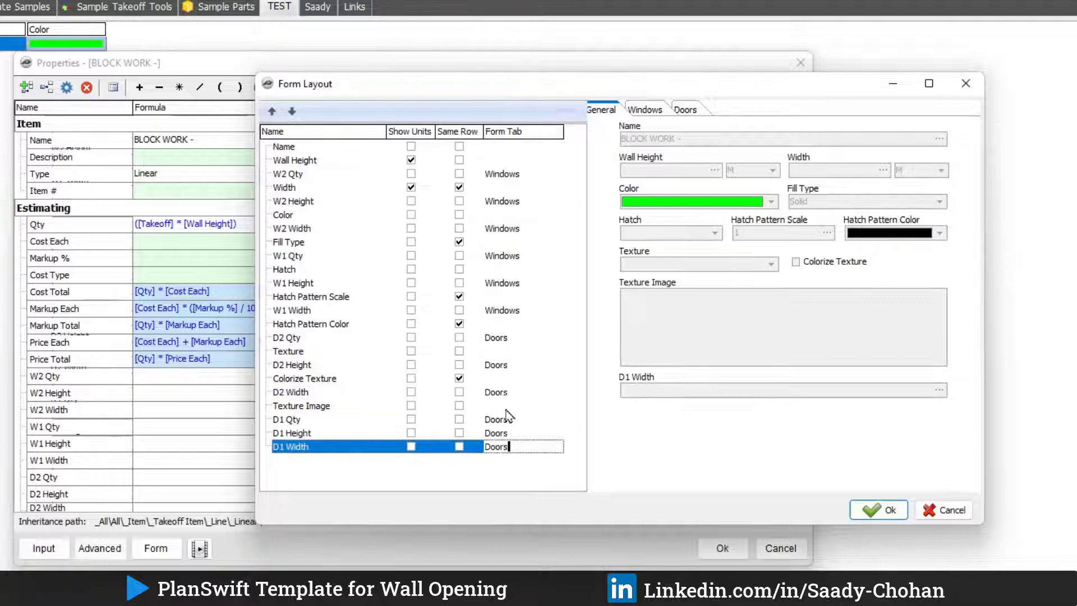
{"action": "left_click", "coordinate": [518, 370]}
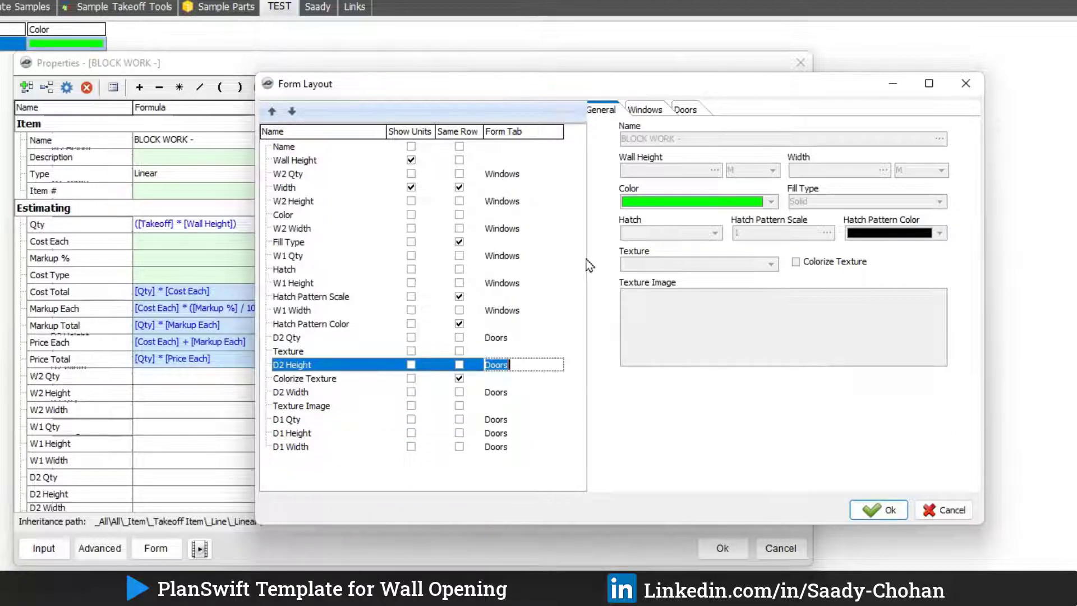
Step: Review the fields arranged on the General, Windows and Doors tabs of the form preview
{"action": "left_click", "coordinate": [650, 110]}
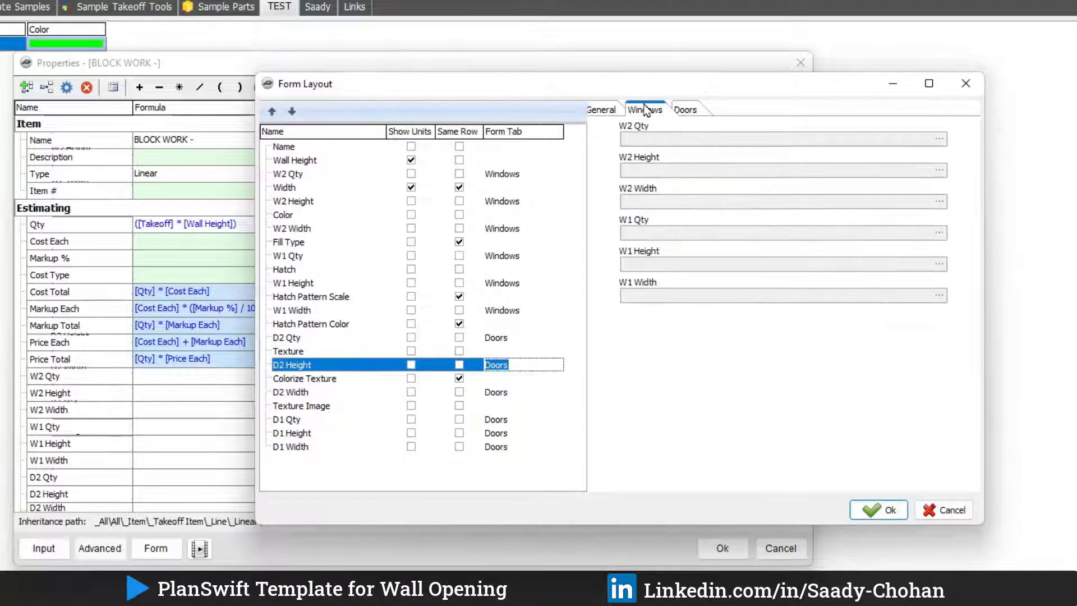
{"action": "left_click", "coordinate": [692, 111]}
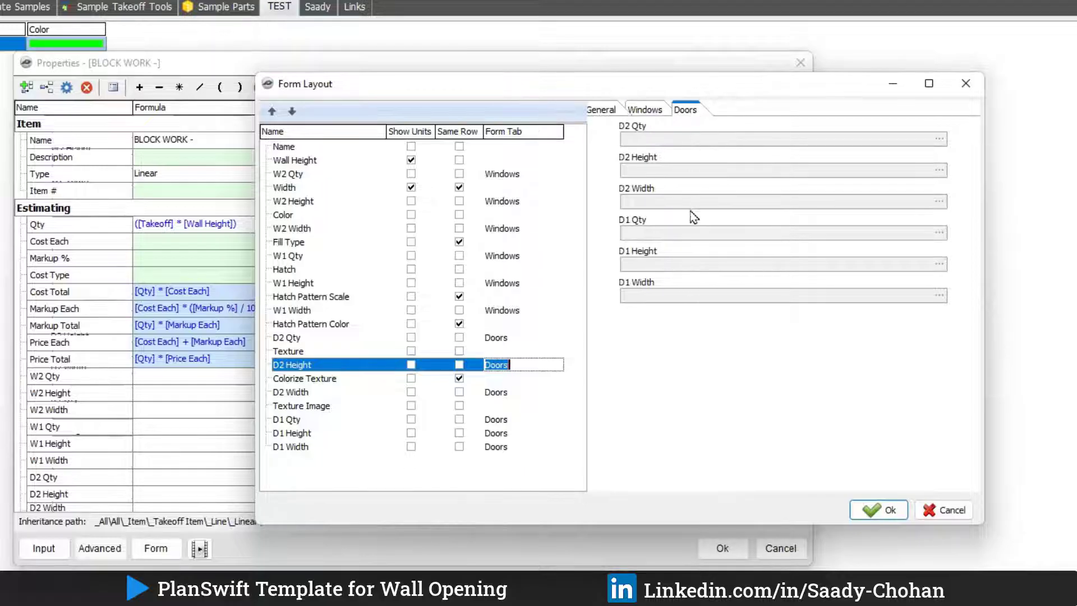
{"action": "left_click", "coordinate": [609, 113]}
{"action": "left_click", "coordinate": [644, 110]}
{"action": "left_click", "coordinate": [685, 110]}
Step: Enable Show Units for W2 Height, W2 Width, W1 Height and W1 Width in the form layout
{"action": "left_click", "coordinate": [637, 112]}
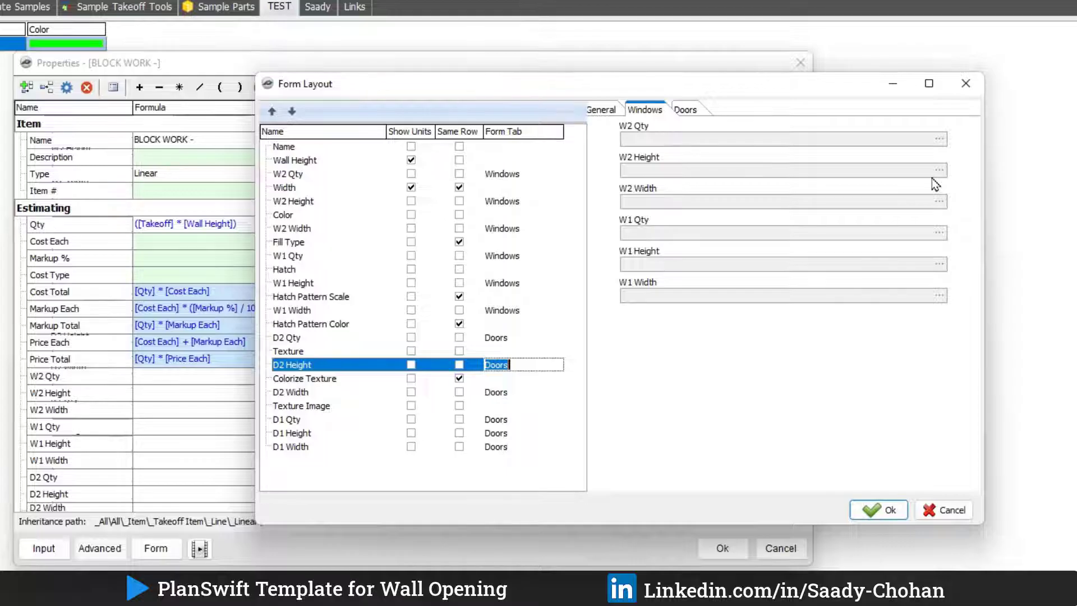
{"action": "left_click", "coordinate": [411, 201]}
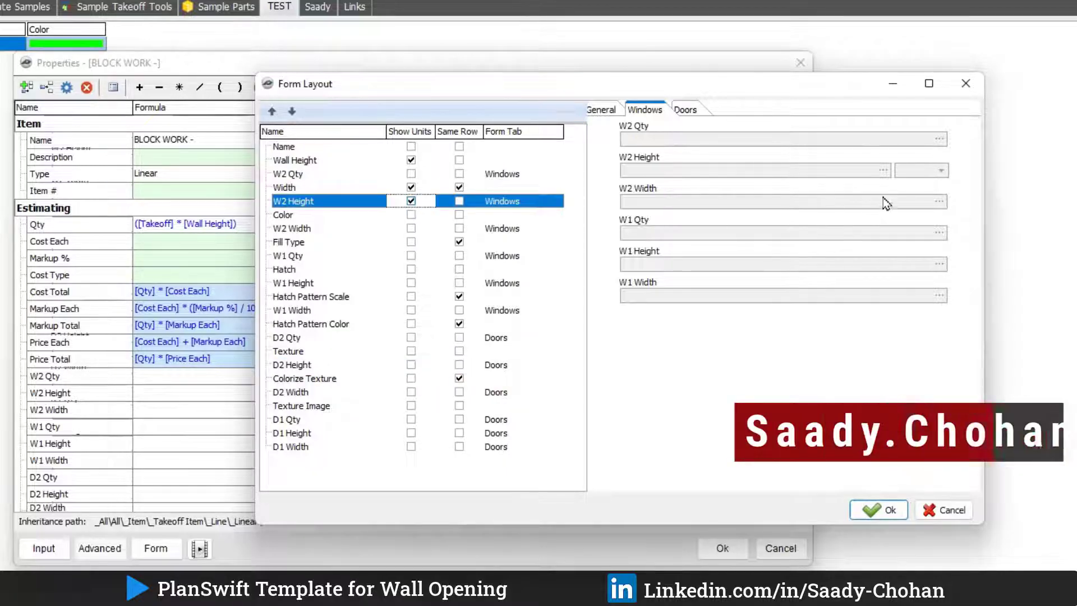
{"action": "left_click", "coordinate": [415, 230]}
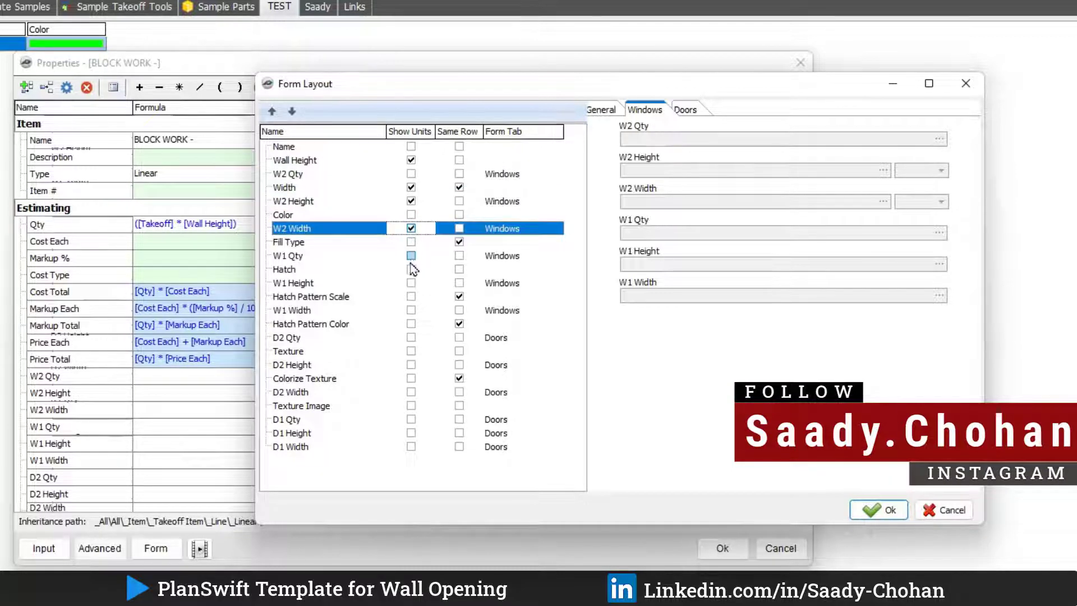
{"action": "left_click", "coordinate": [412, 283]}
{"action": "left_click", "coordinate": [411, 310]}
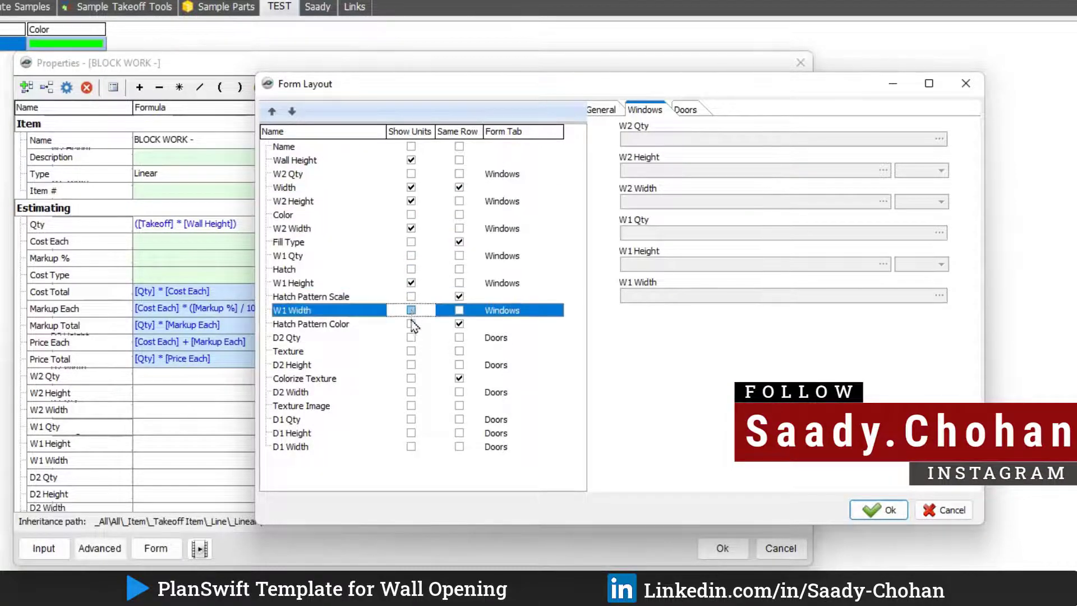
Step: Enable Show Units for D2 Height, D2 Width, D1 Height and D1 Width, and compare the Doors and Windows form previews
{"action": "left_click", "coordinate": [413, 365]}
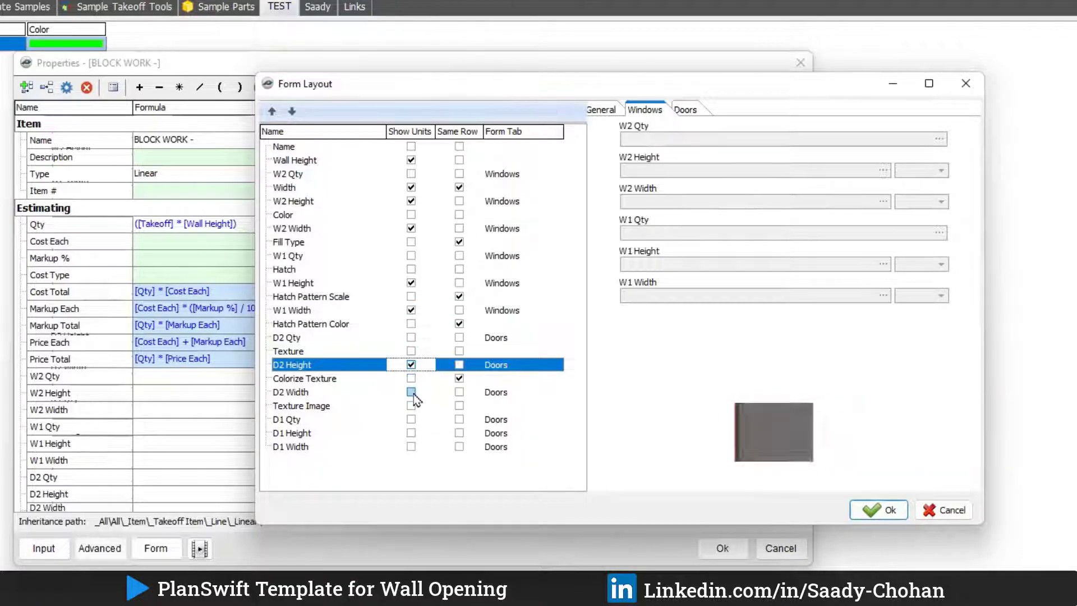
{"action": "left_click", "coordinate": [411, 392]}
{"action": "left_click", "coordinate": [411, 433]}
{"action": "left_click", "coordinate": [411, 446]}
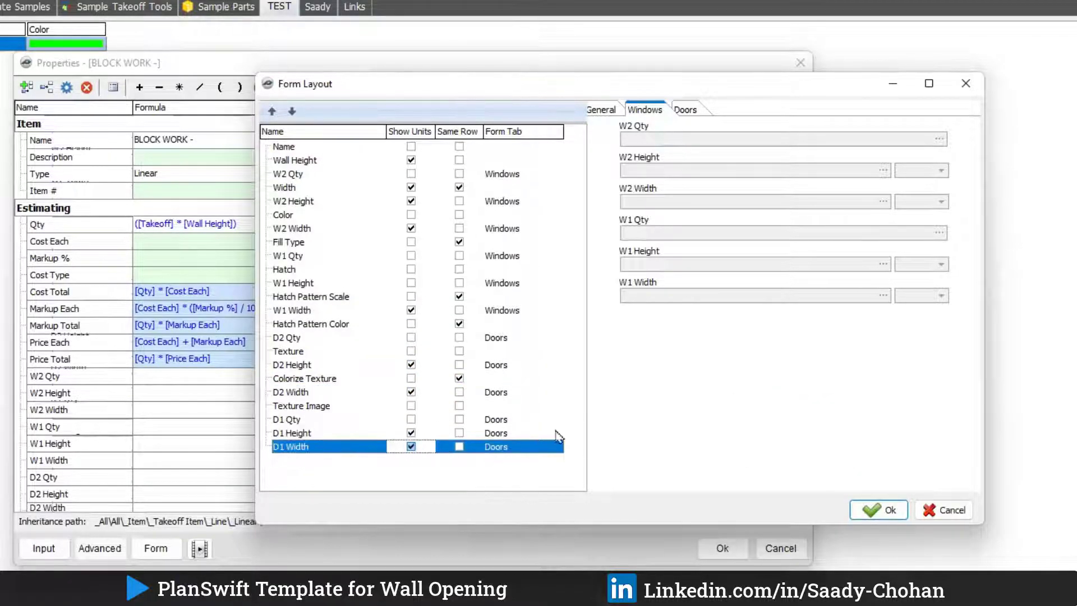
{"action": "left_click", "coordinate": [686, 110]}
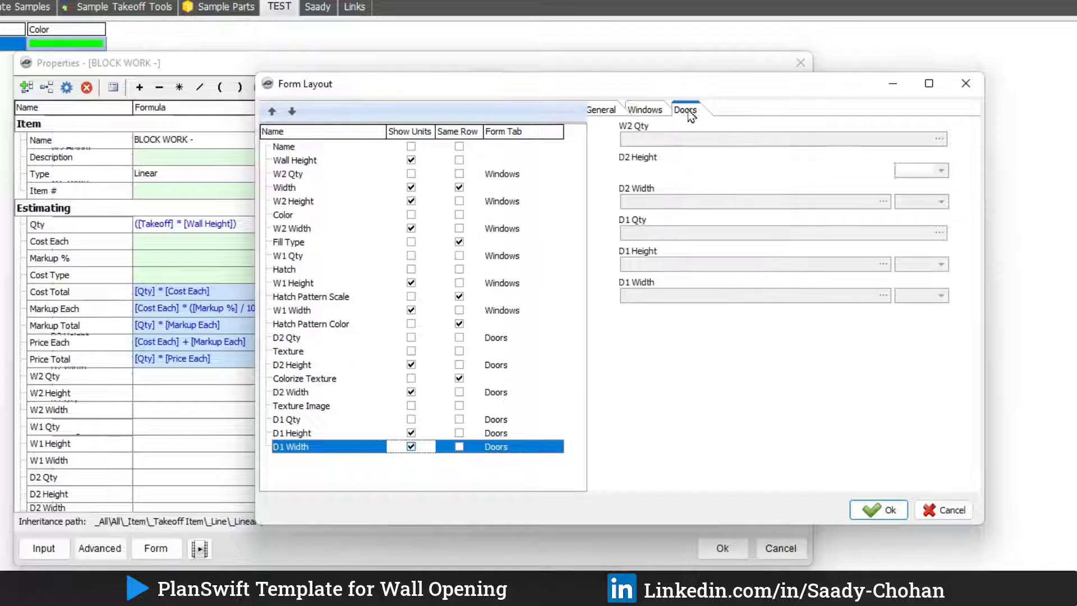
{"action": "left_click", "coordinate": [661, 111]}
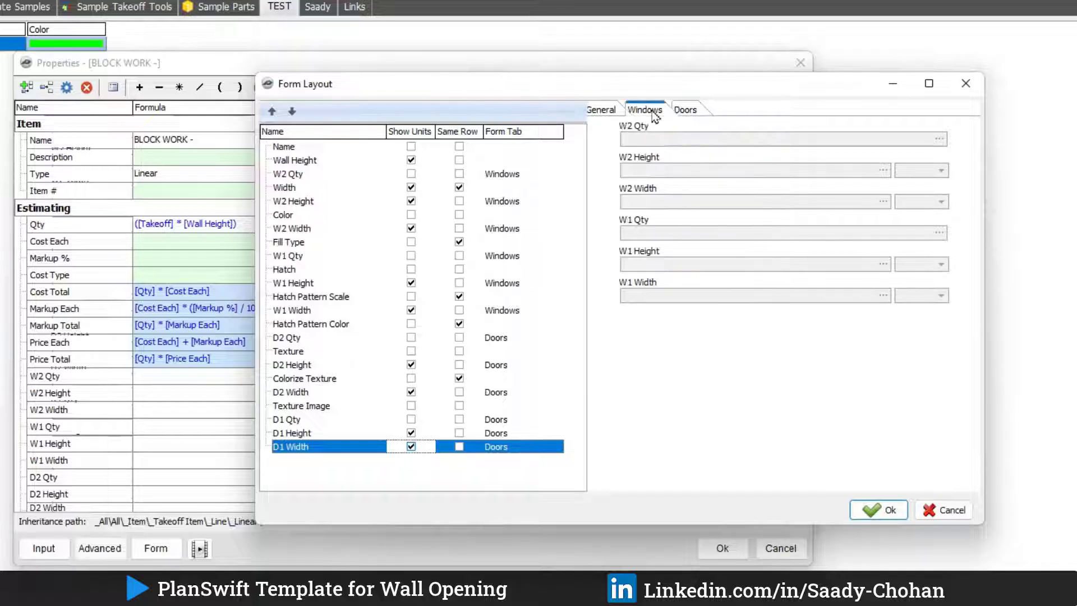
{"action": "left_click", "coordinate": [684, 111]}
{"action": "left_click", "coordinate": [660, 111]}
{"action": "left_click", "coordinate": [689, 113]}
{"action": "left_click", "coordinate": [659, 113]}
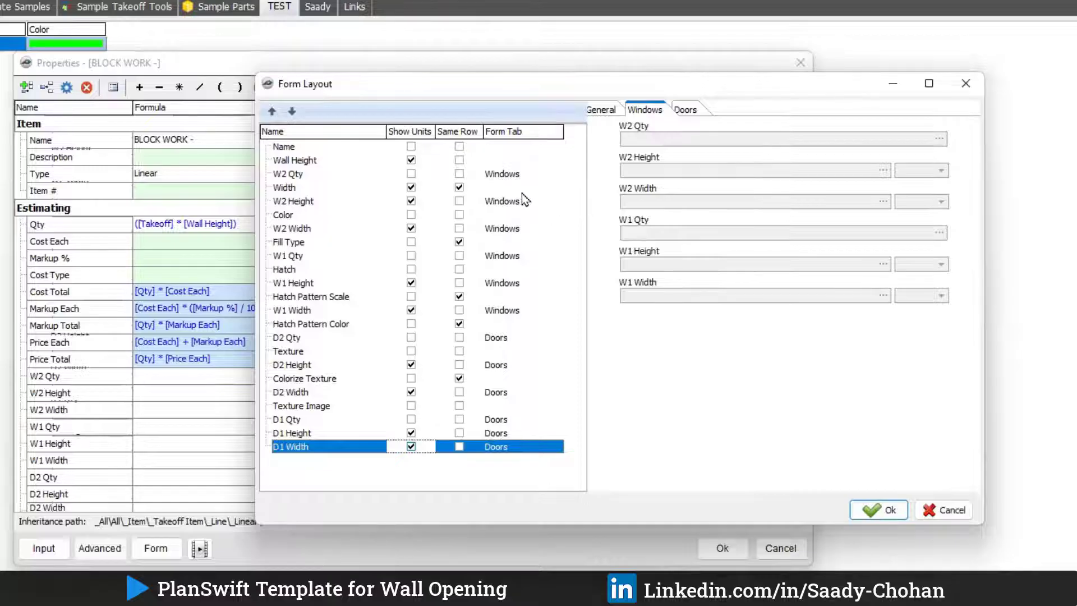
Step: Move W2 Width directly below W2 Height in the field order and place it on the same row
{"action": "left_click", "coordinate": [295, 228]}
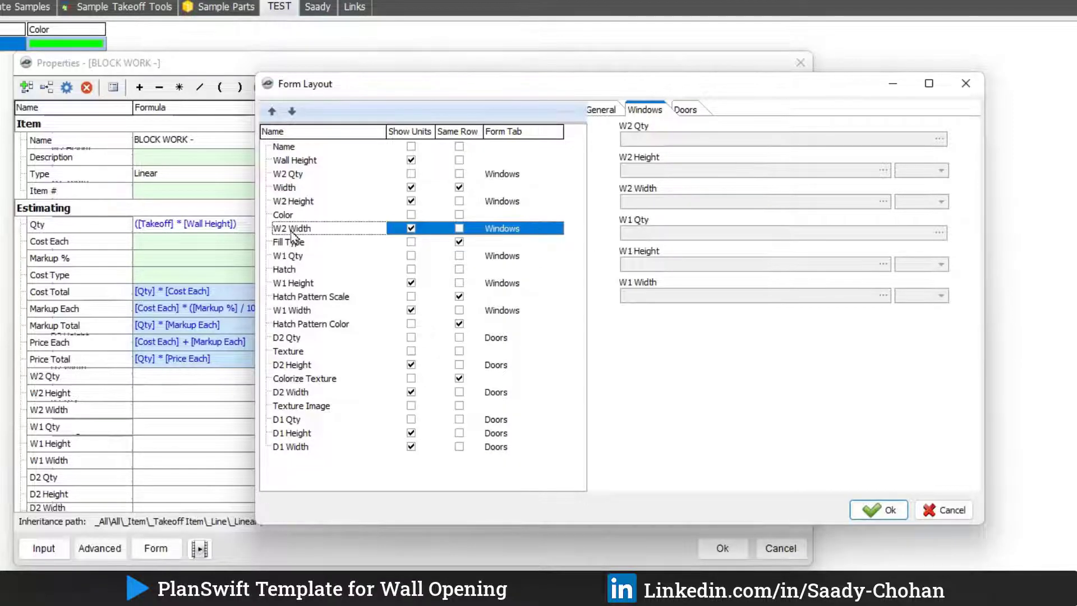
{"action": "left_click", "coordinate": [275, 115]}
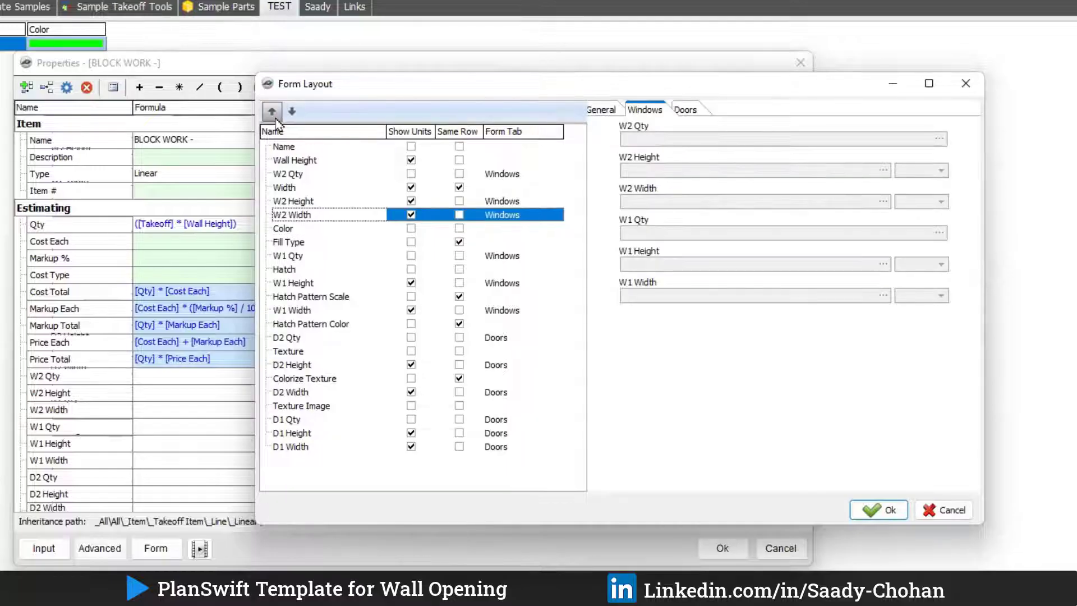
{"action": "left_click", "coordinate": [292, 112]}
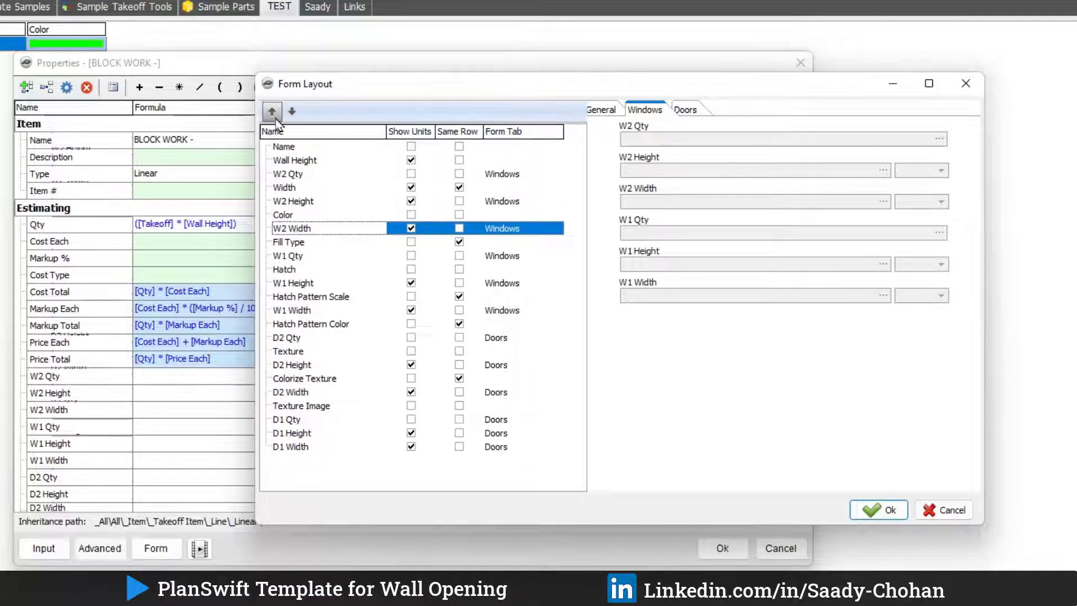
{"action": "left_click", "coordinate": [273, 112]}
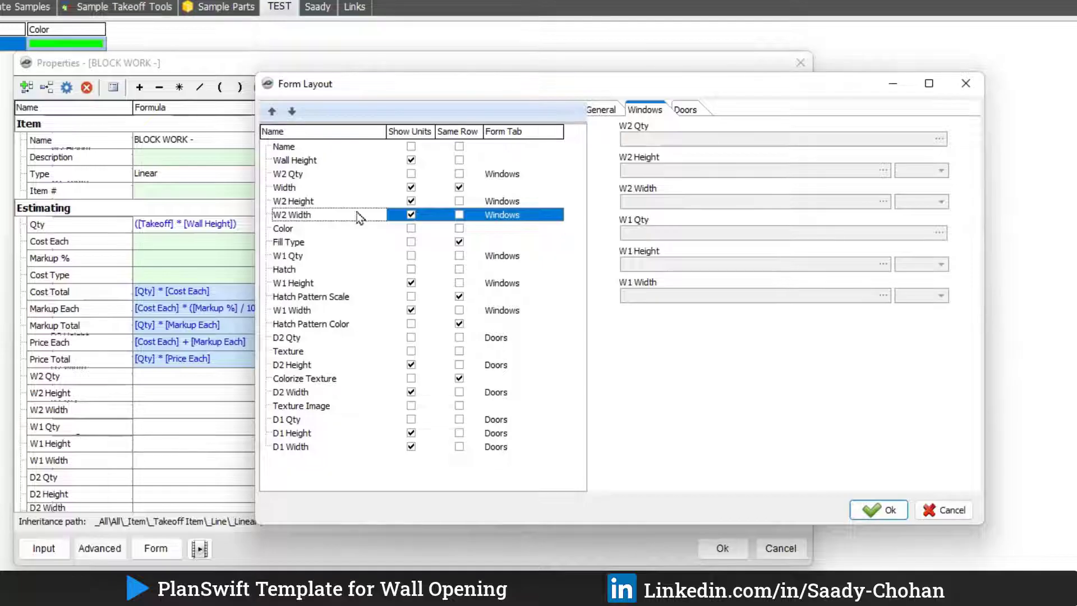
{"action": "left_click", "coordinate": [459, 215]}
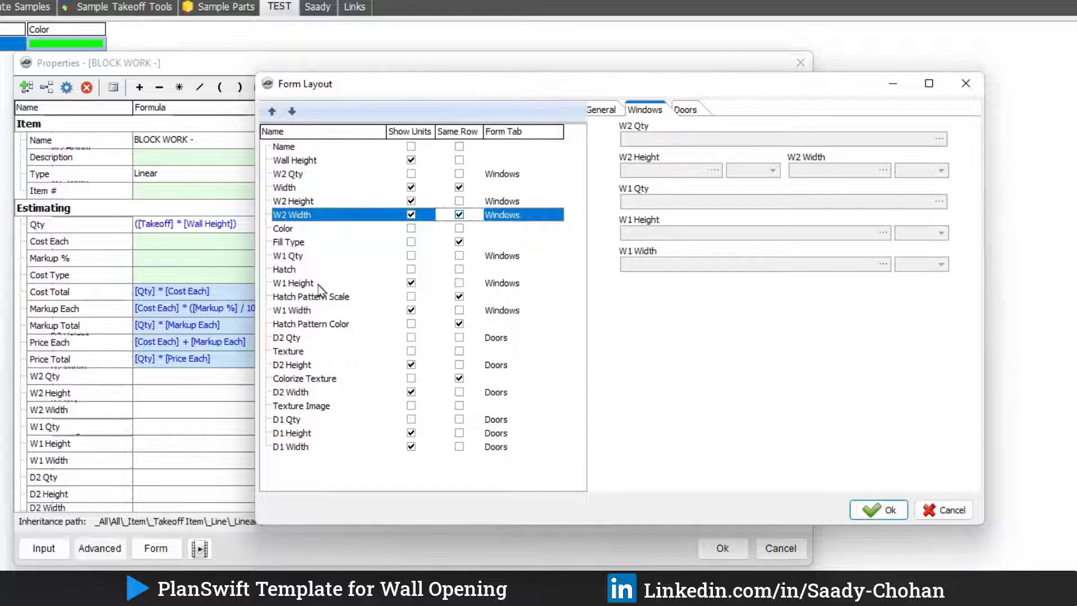
Step: Move W1 Width directly below W1 Height in the field order and place it on the same row
{"action": "left_click", "coordinate": [300, 311]}
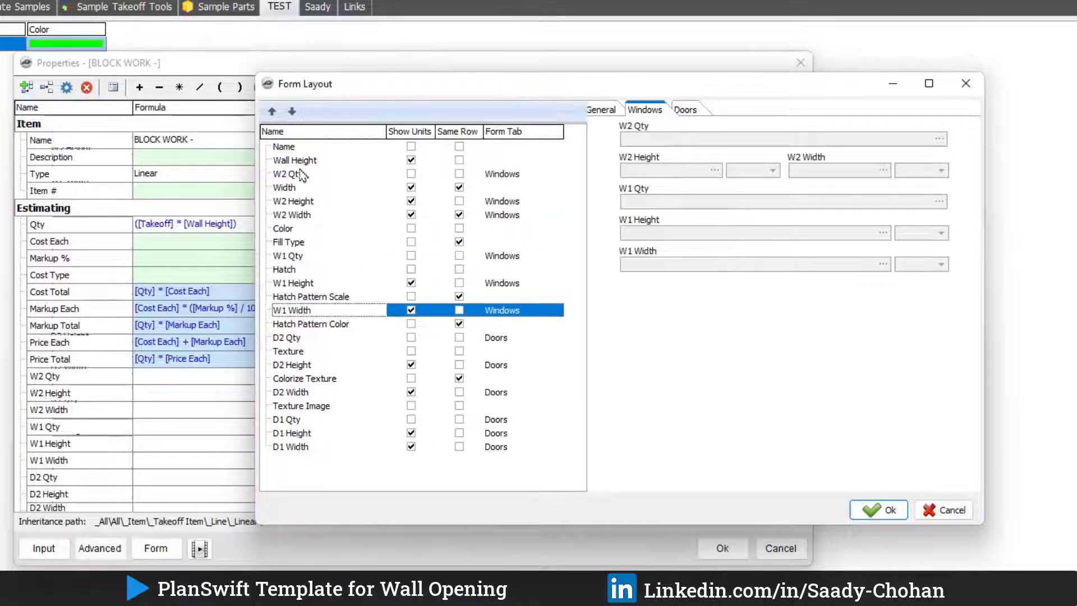
{"action": "left_click", "coordinate": [276, 115]}
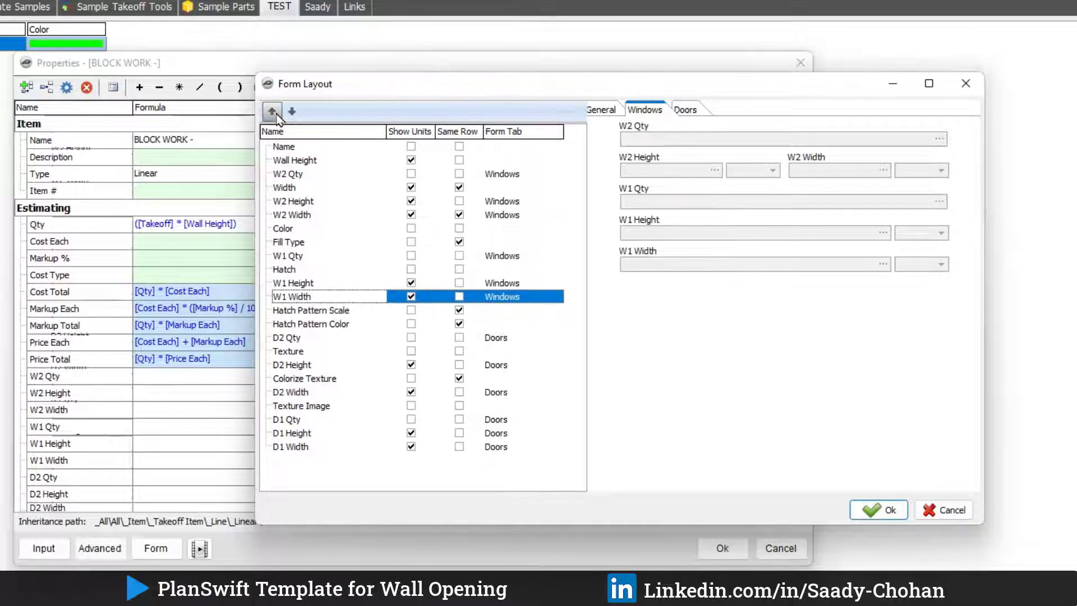
{"action": "left_click", "coordinate": [459, 187]}
{"action": "left_click", "coordinate": [459, 297]}
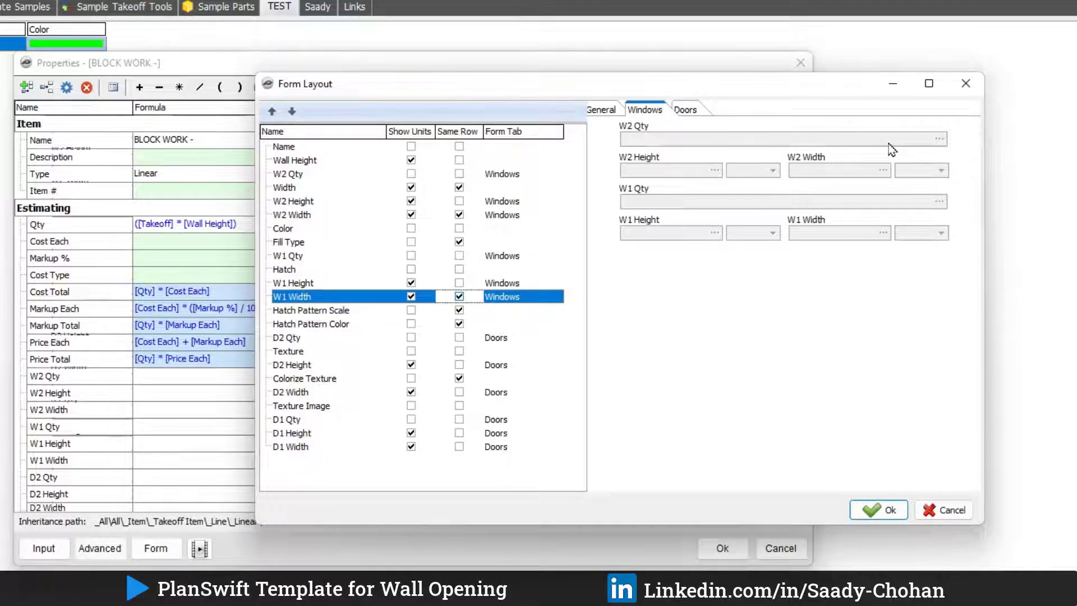
Step: Move W1 Qty and W2 Qty directly above their Height fields and set W1 Height and W2 Height to Same Row
{"action": "left_click", "coordinate": [410, 284]}
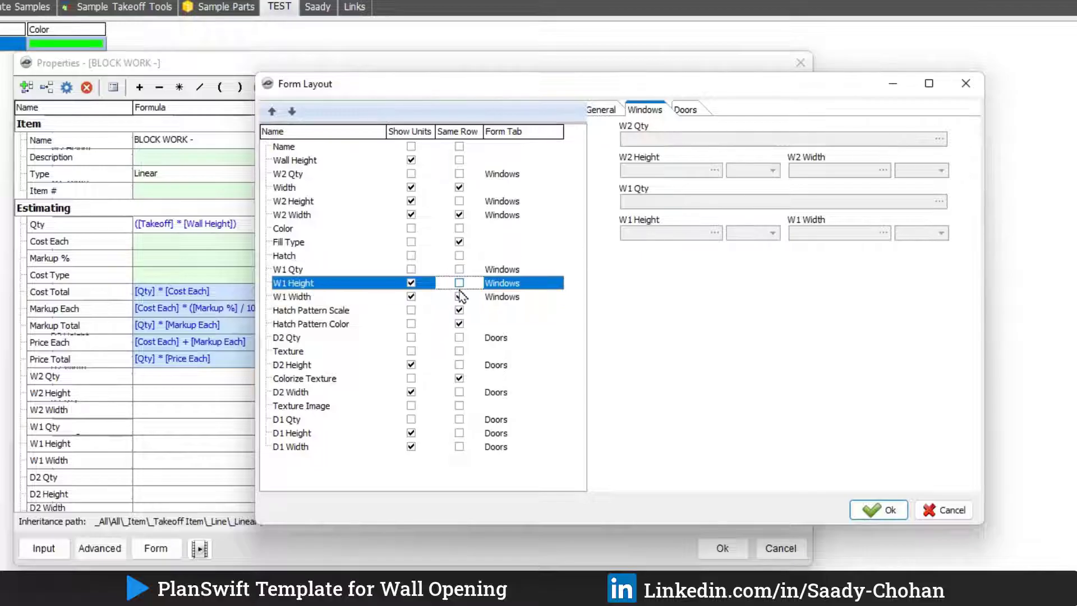
{"action": "left_click", "coordinate": [459, 284]}
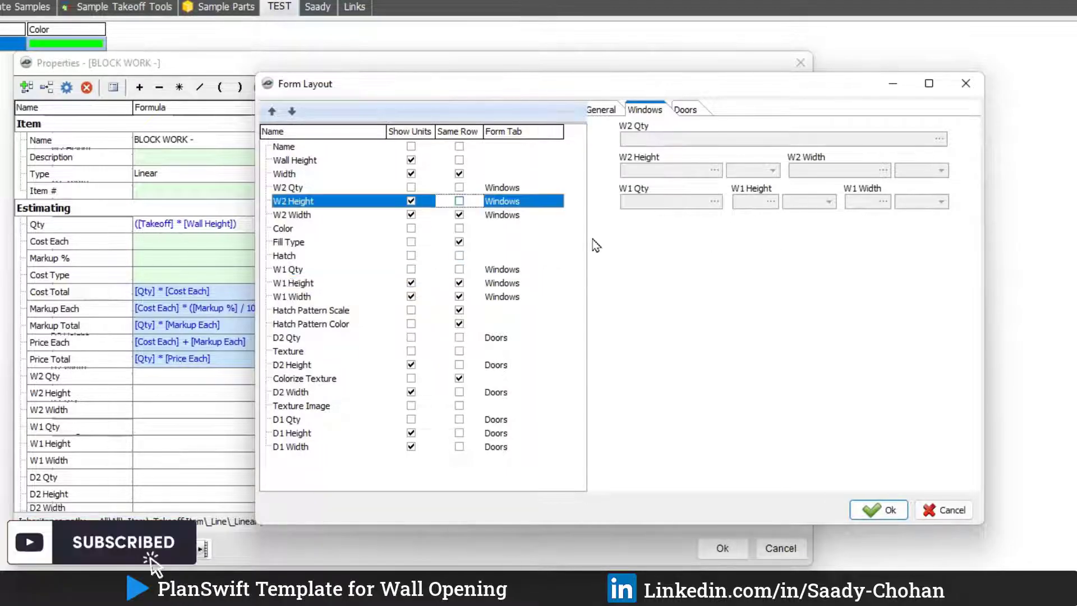
{"action": "left_click", "coordinate": [459, 201]}
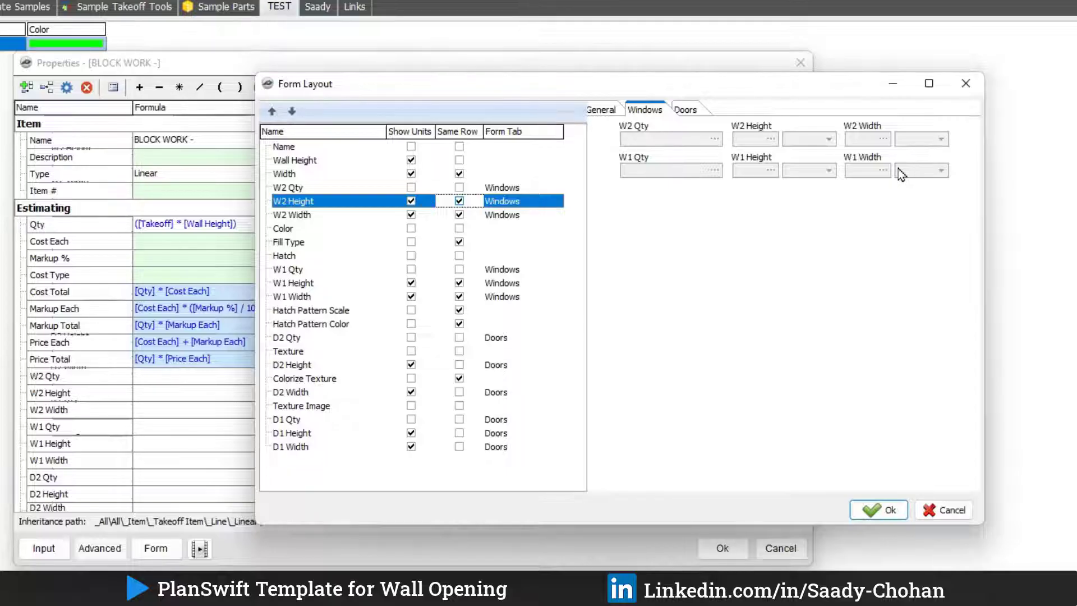
Step: Group D2 Qty, D2 Height and D2 Width consecutively in the field order and arrange them on one row of the Doors form
{"action": "left_click", "coordinate": [688, 111]}
{"action": "left_click", "coordinate": [288, 338]}
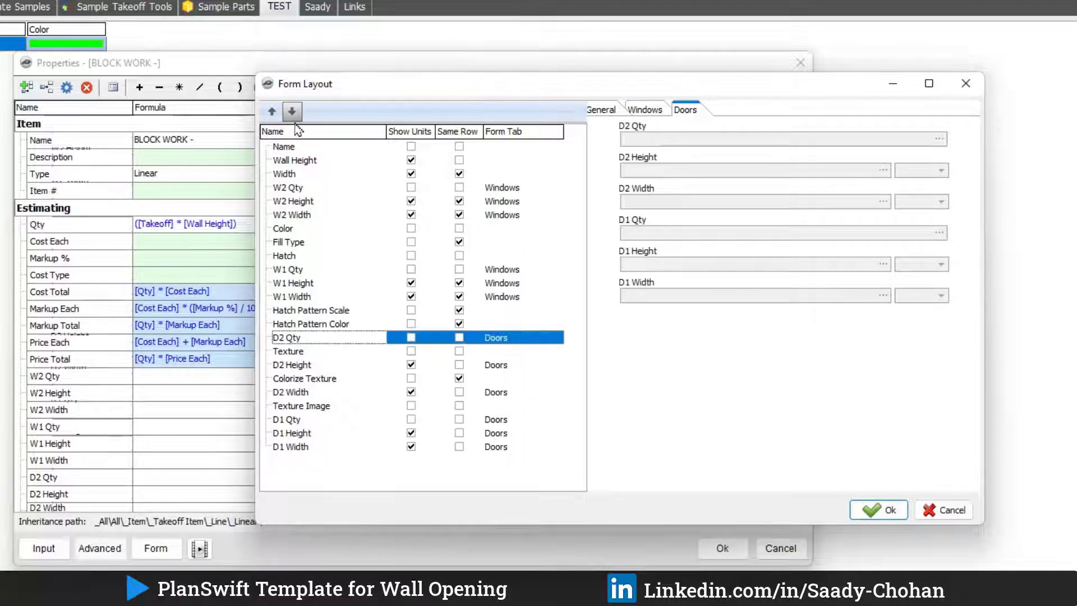
{"action": "left_click", "coordinate": [292, 111]}
{"action": "left_click", "coordinate": [290, 392]}
{"action": "left_click", "coordinate": [272, 111]}
{"action": "left_click", "coordinate": [459, 378]}
{"action": "left_click", "coordinate": [459, 365]}
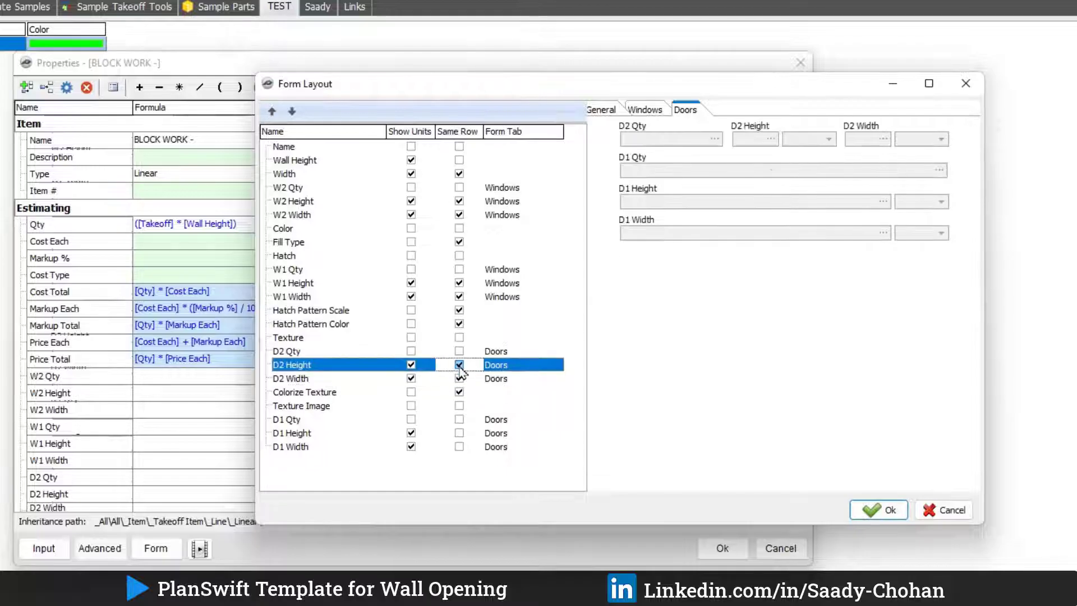
Step: Place D1 Height and D1 Width on the same row as D1 Qty and accept the form layout
{"action": "left_click", "coordinate": [459, 433]}
{"action": "left_click", "coordinate": [459, 447]}
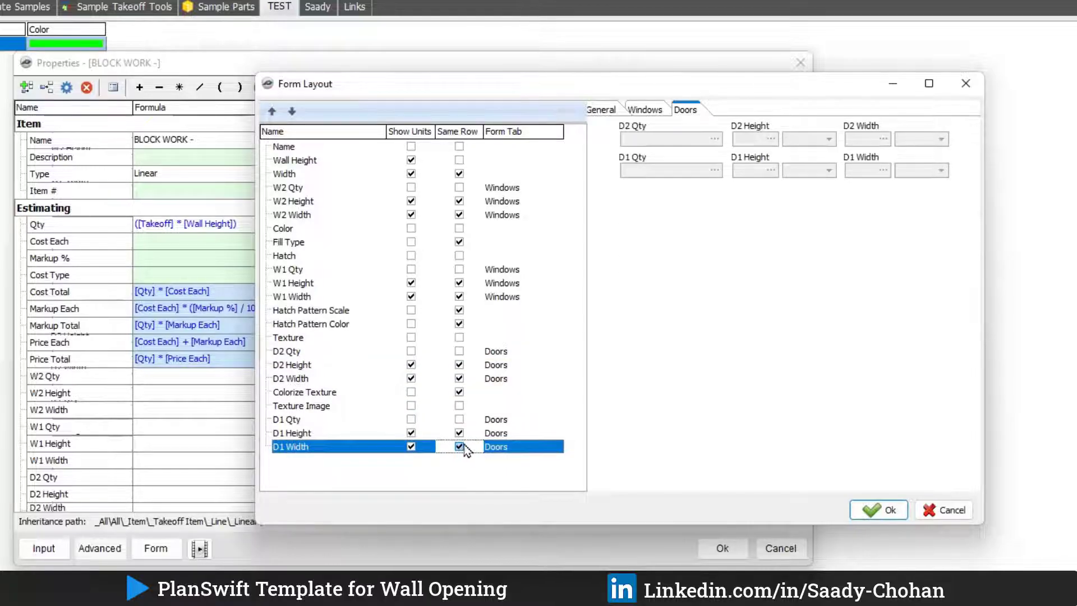
{"action": "left_click", "coordinate": [871, 508]}
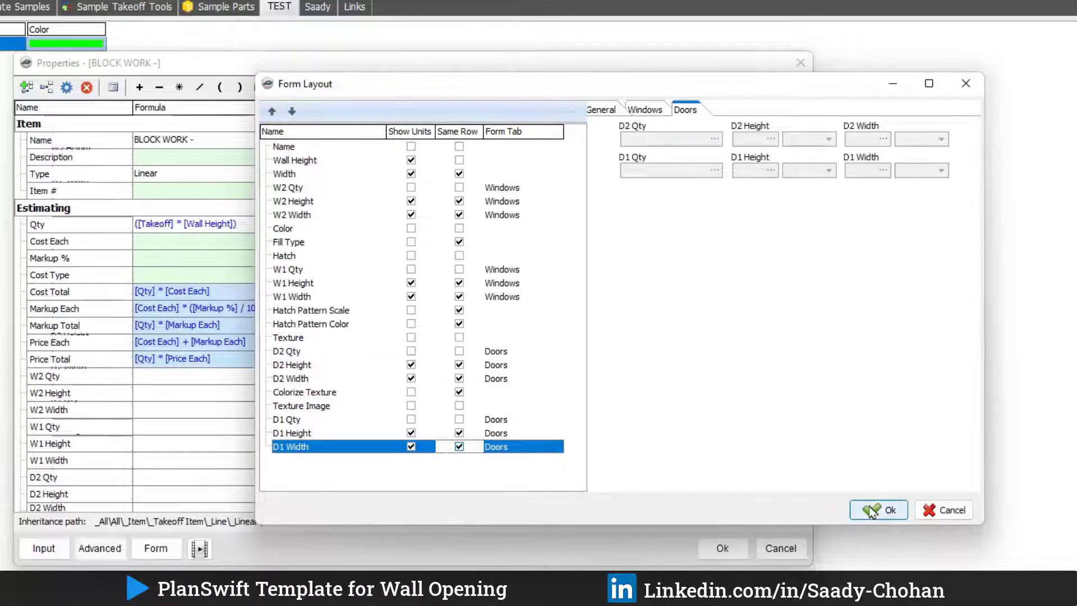
Step: Check the General, Windows and Doors tabs of the BLOCK WORK input form and save the template properties
{"action": "left_click", "coordinate": [160, 553]}
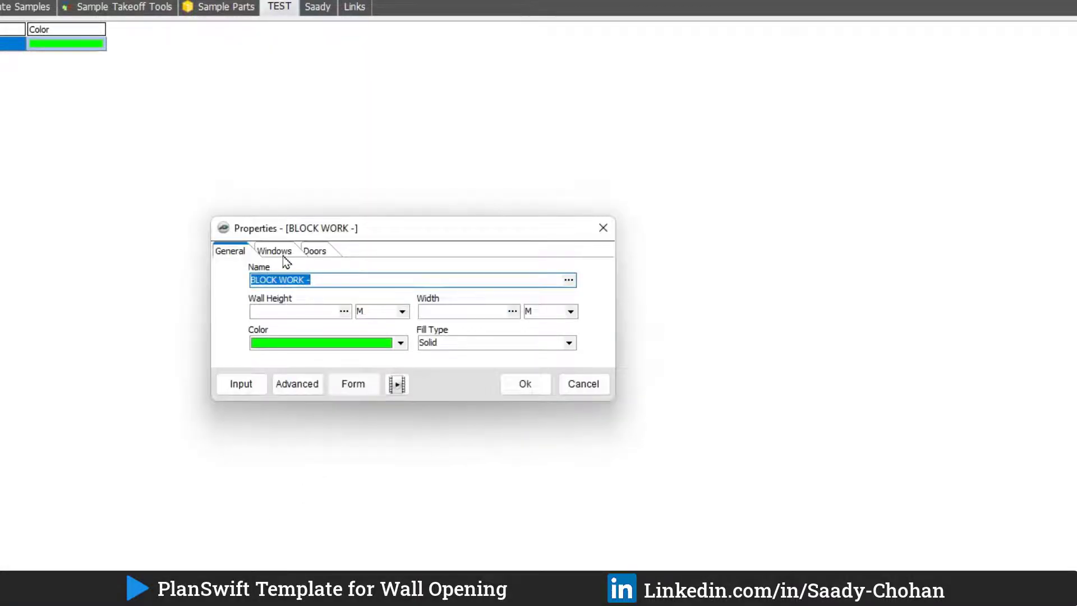
{"action": "left_click", "coordinate": [283, 252]}
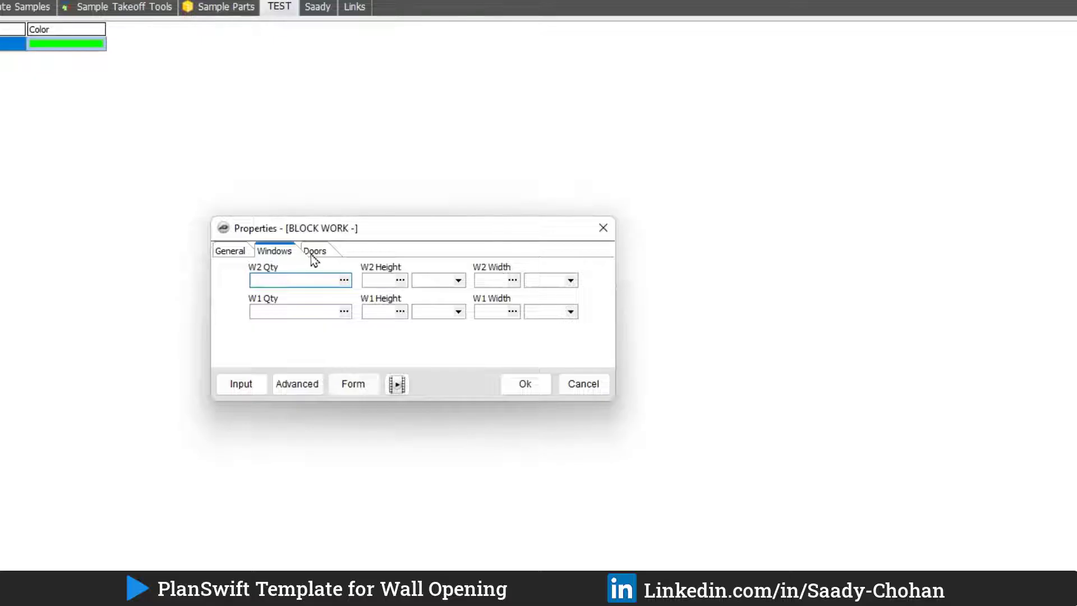
{"action": "left_click", "coordinate": [313, 255]}
{"action": "left_click", "coordinate": [287, 253]}
{"action": "left_click", "coordinate": [250, 252]}
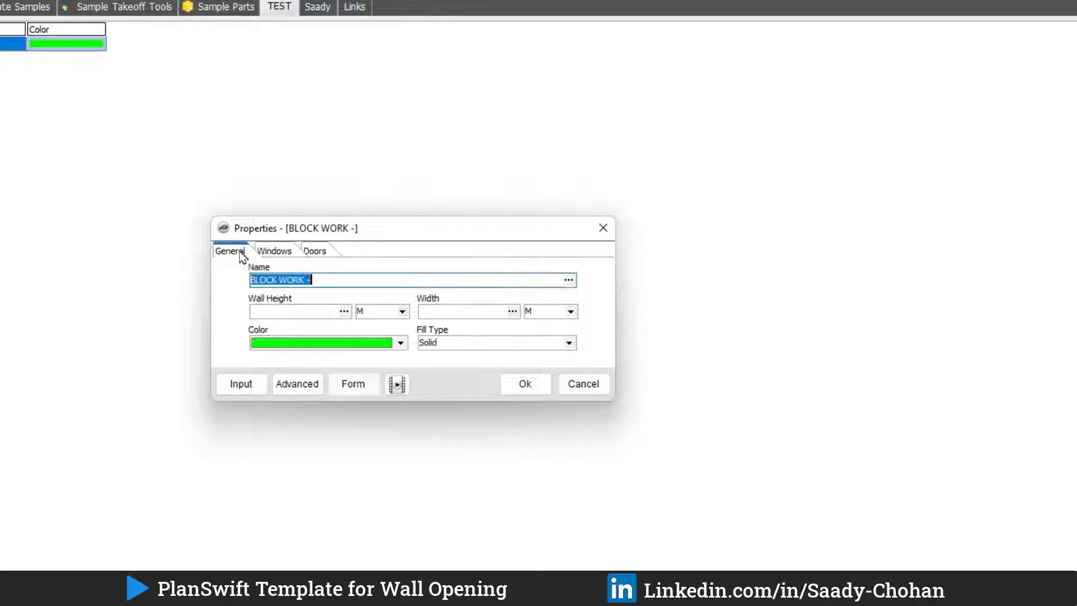
{"action": "left_click", "coordinate": [280, 253]}
{"action": "left_click", "coordinate": [317, 255]}
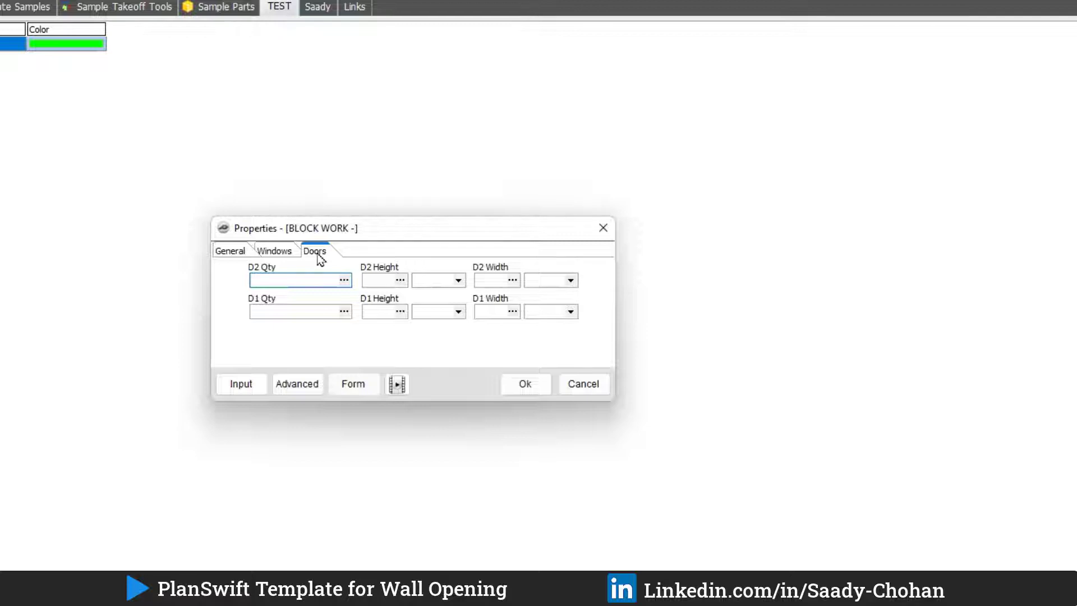
{"action": "left_click", "coordinate": [294, 257]}
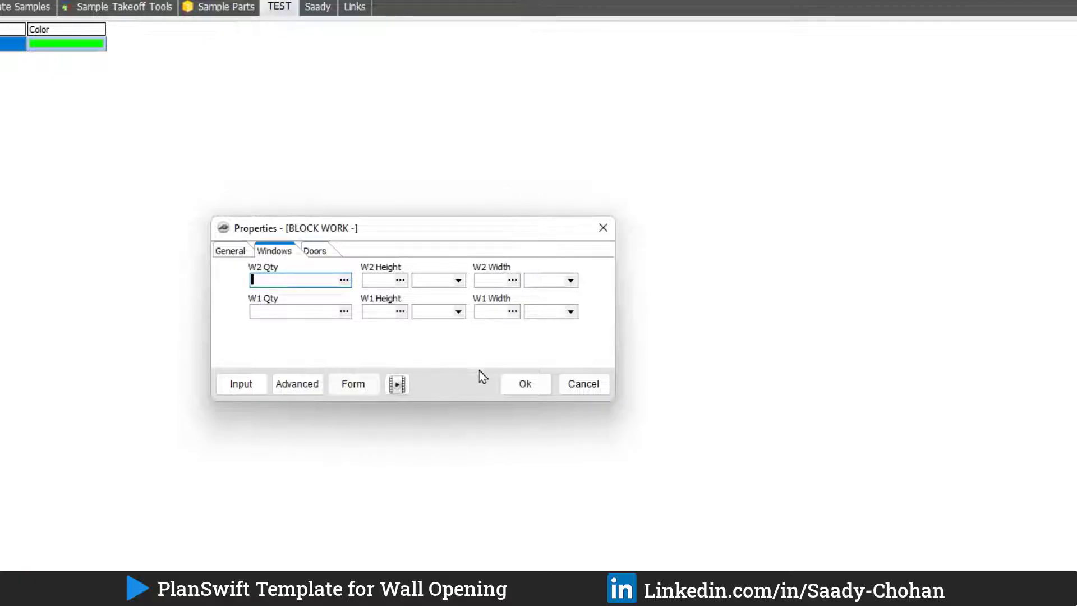
{"action": "left_click", "coordinate": [525, 384]}
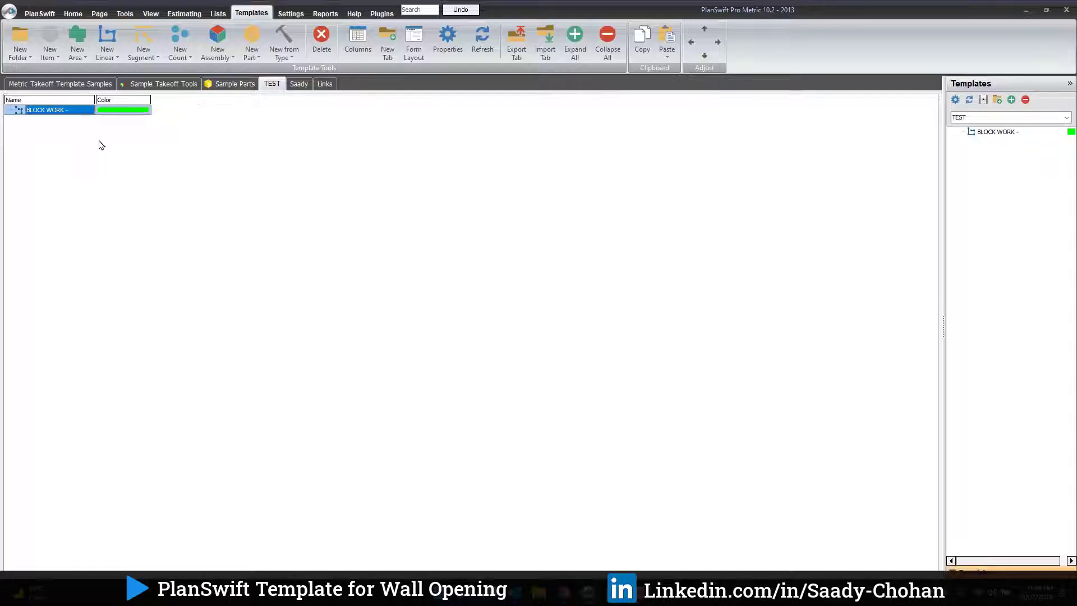
Step: Open the advanced properties of the BLOCK WORK template and set the input units of W2 Qty to M
{"action": "right_click", "coordinate": [81, 116]}
{"action": "left_click", "coordinate": [107, 120]}
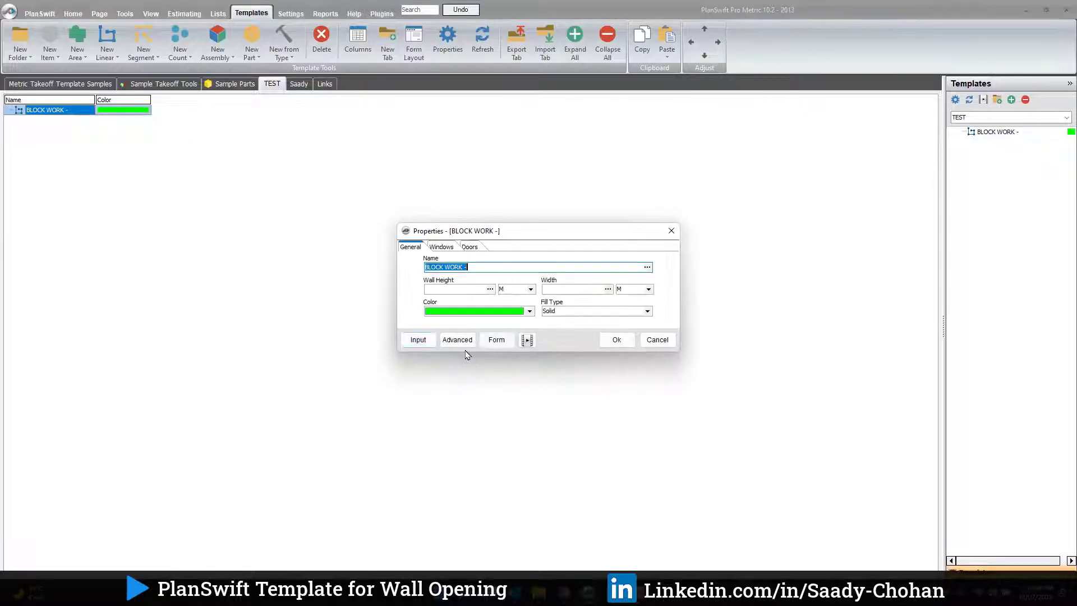
{"action": "left_click", "coordinate": [463, 343]}
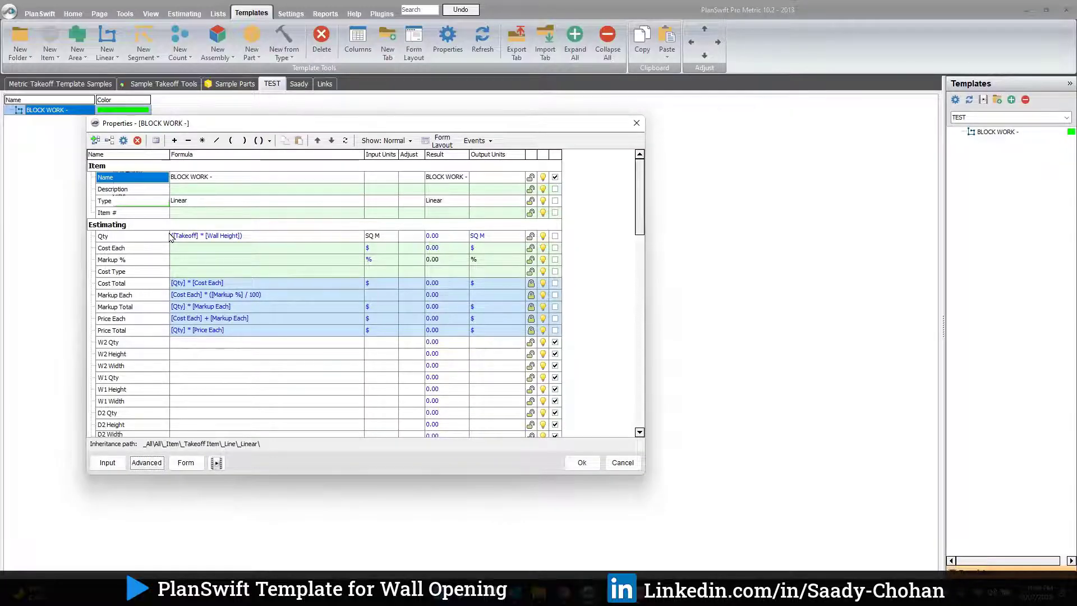
{"action": "scroll", "coordinate": [393, 303], "scroll_direction": "down", "scroll_amount": 1}
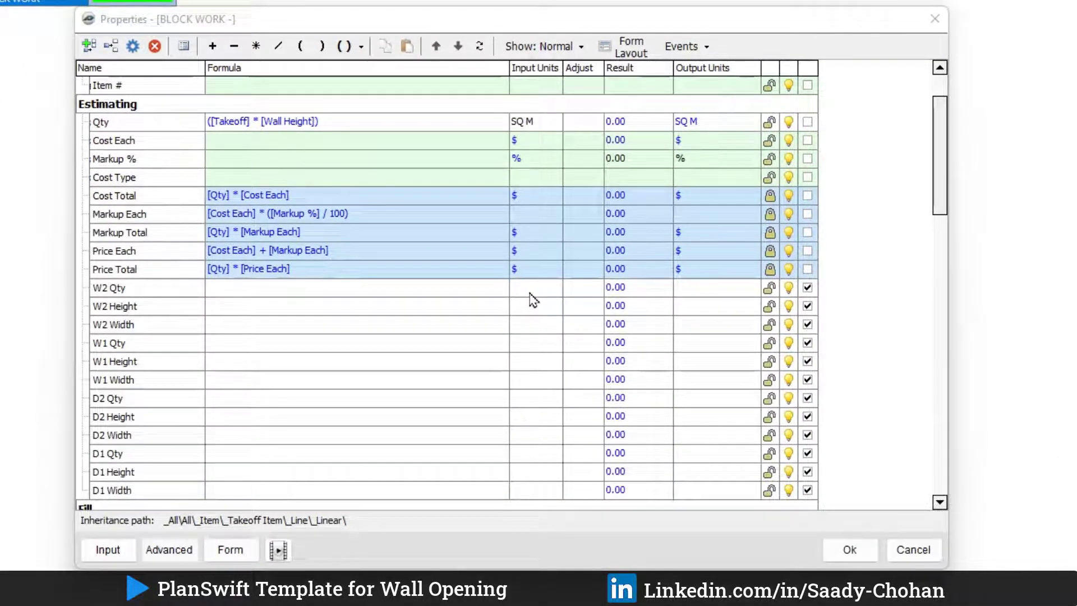
{"action": "left_click", "coordinate": [523, 286]}
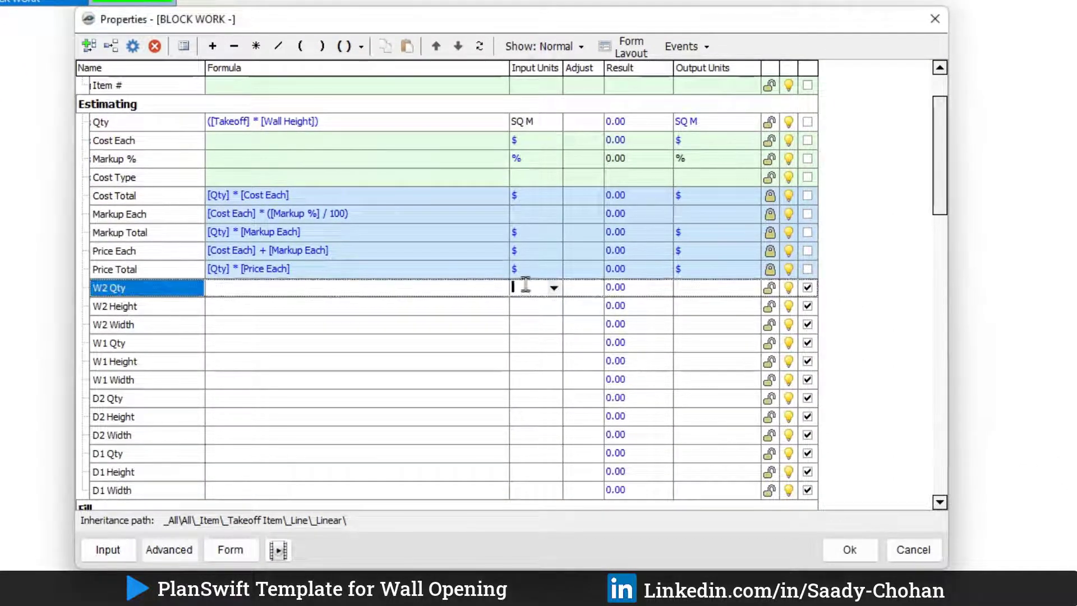
{"action": "left_click", "coordinate": [553, 289]}
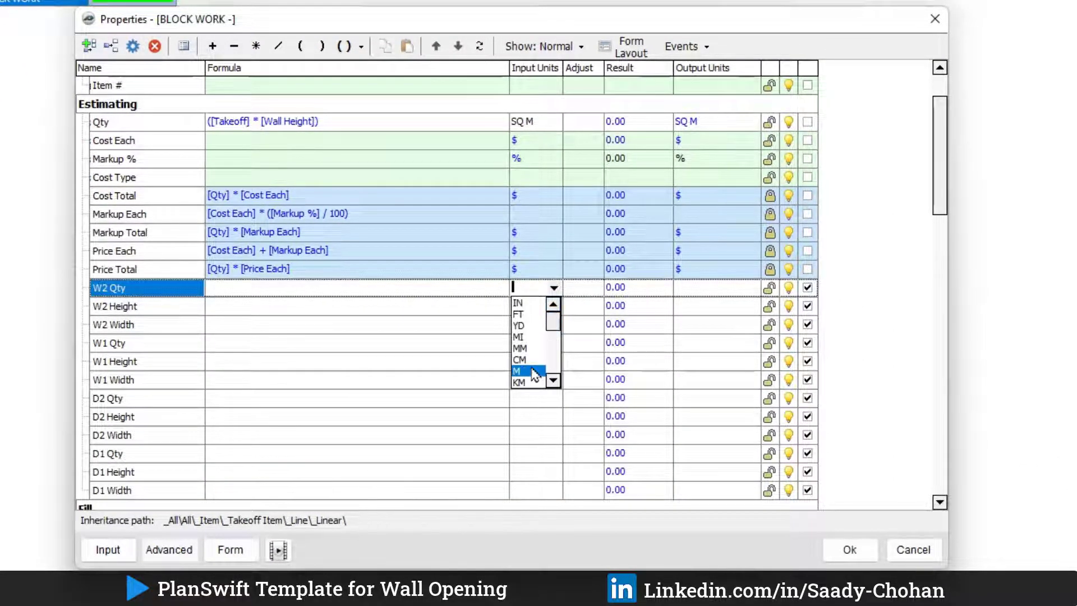
{"action": "left_click", "coordinate": [533, 370]}
Step: Set the input units of W2 Height and W2 Width to M
{"action": "left_click", "coordinate": [542, 304]}
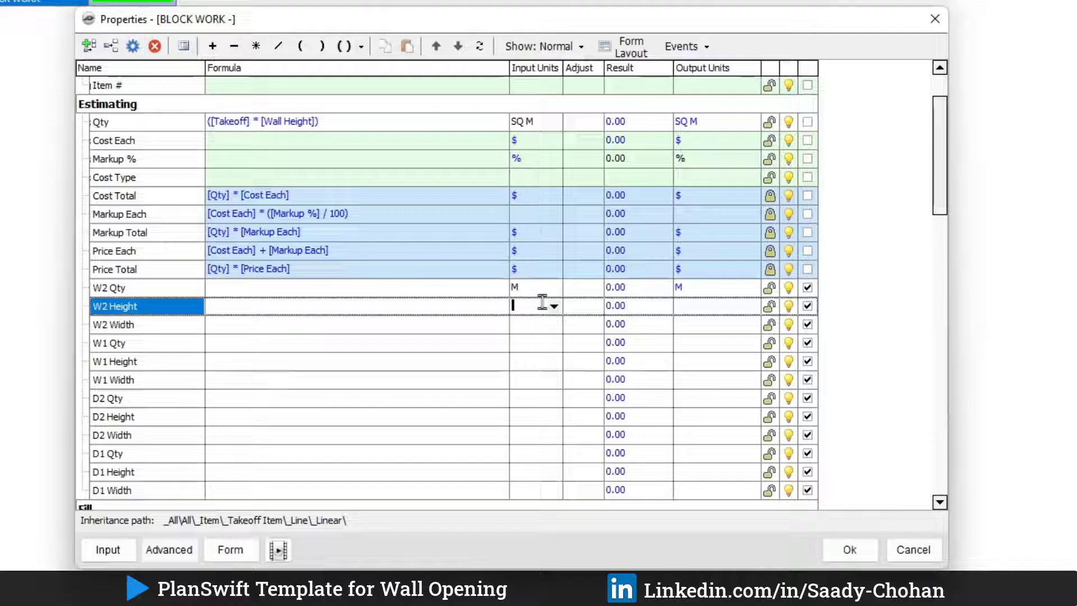
{"action": "left_click", "coordinate": [553, 306]}
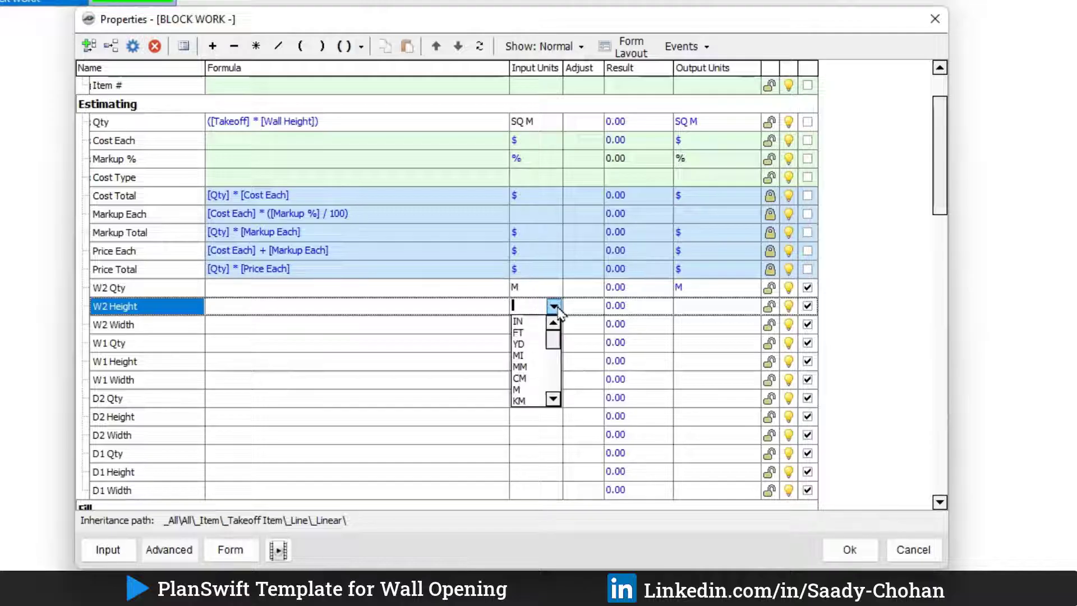
{"action": "left_click", "coordinate": [535, 391]}
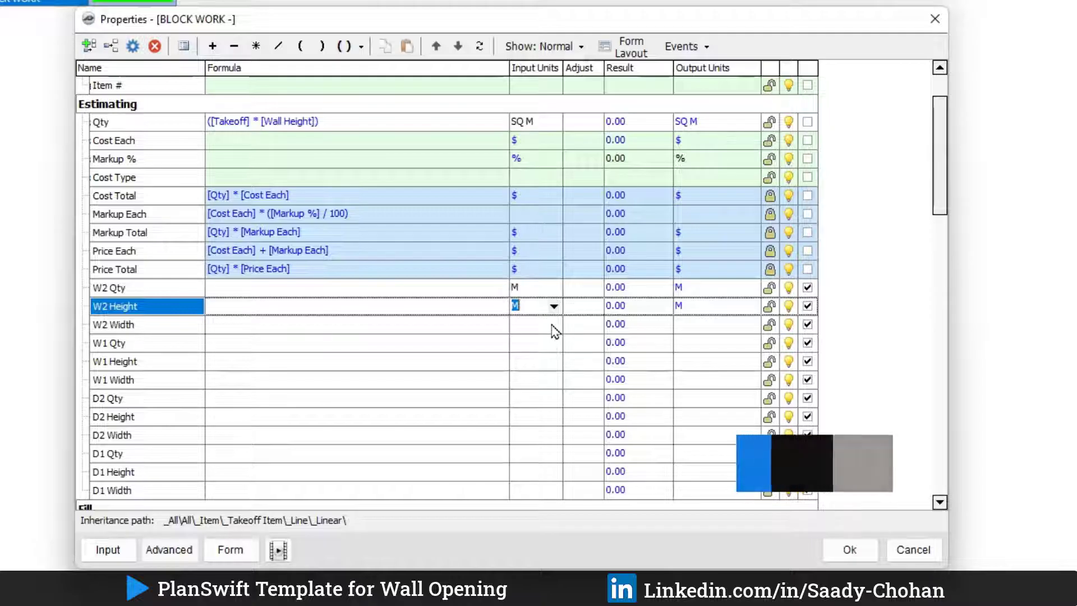
{"action": "left_click", "coordinate": [553, 324]}
{"action": "left_click", "coordinate": [553, 326]}
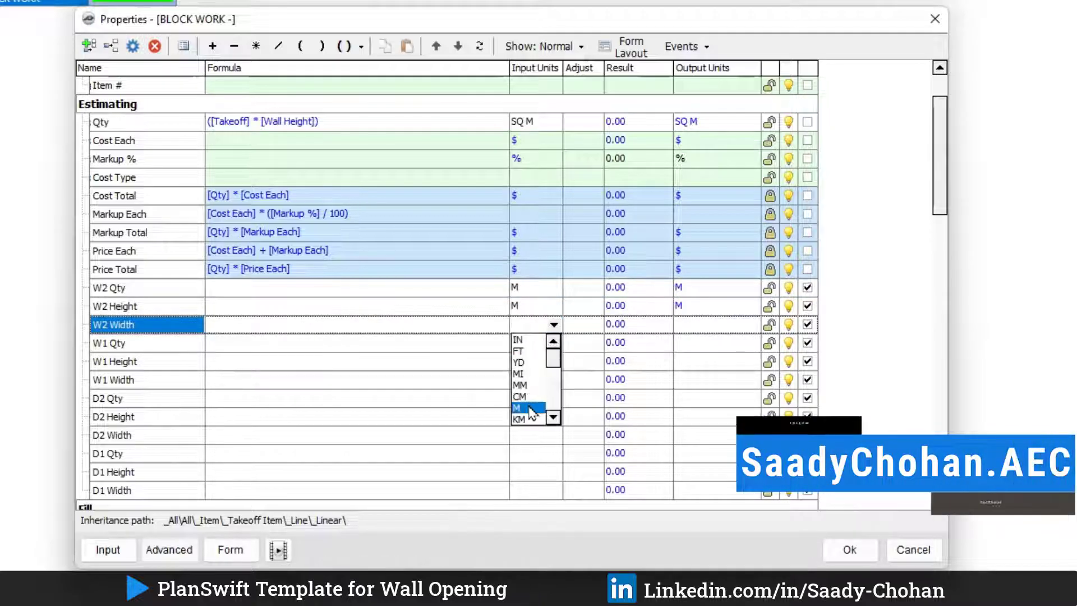
{"action": "left_click", "coordinate": [536, 408]}
Step: Set the input units of W2 Qty and W1 Qty to EA
{"action": "left_click", "coordinate": [544, 290]}
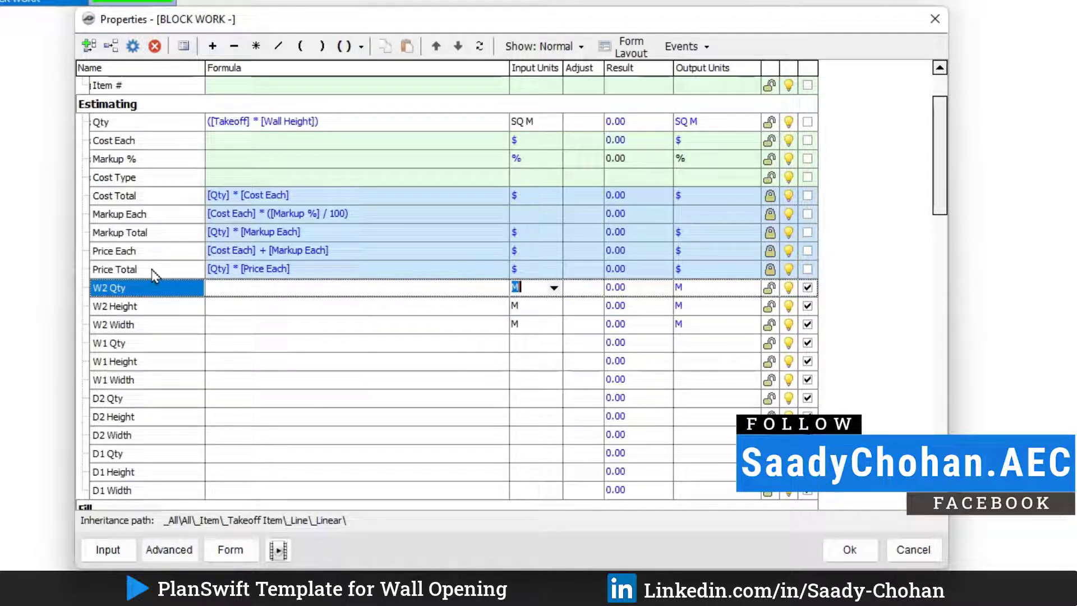
{"action": "left_click", "coordinate": [554, 287]}
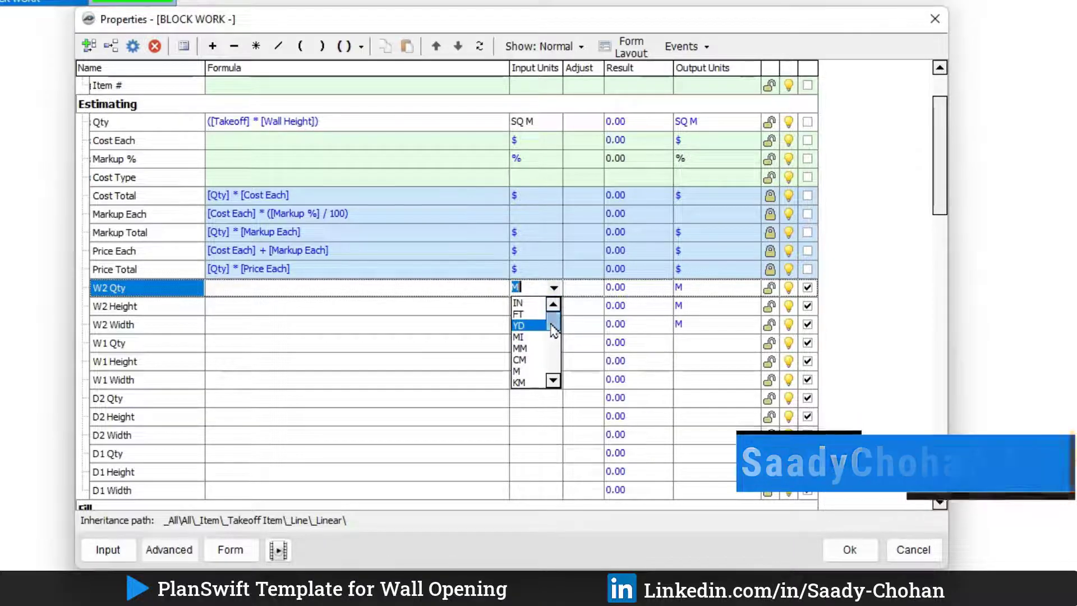
{"action": "left_click_drag", "start_coordinate": [552, 326], "coordinate": [549, 345]}
{"action": "left_click", "coordinate": [526, 326]}
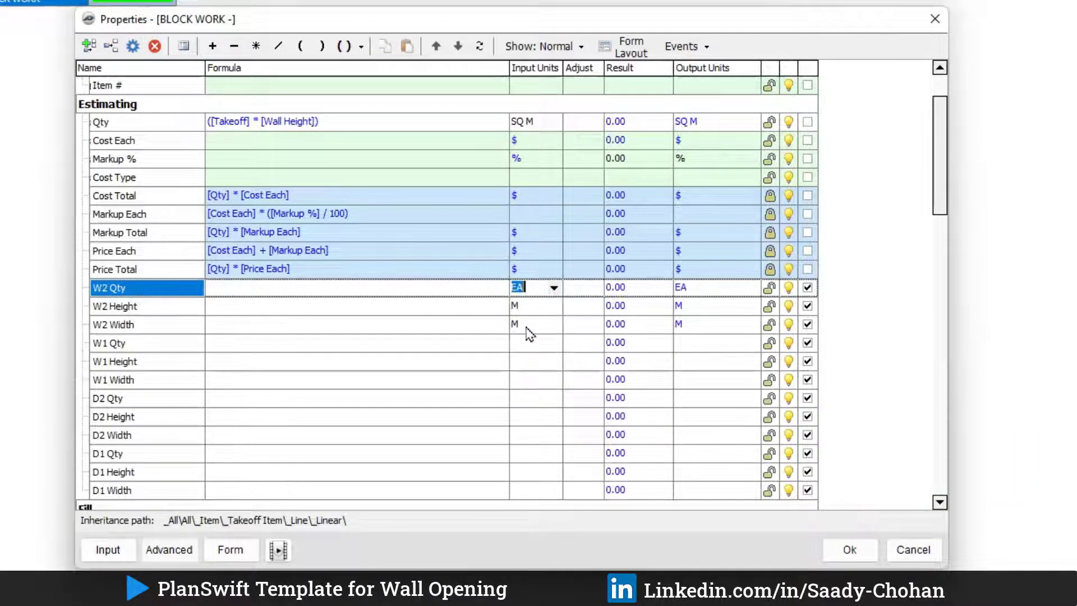
{"action": "left_click", "coordinate": [541, 345]}
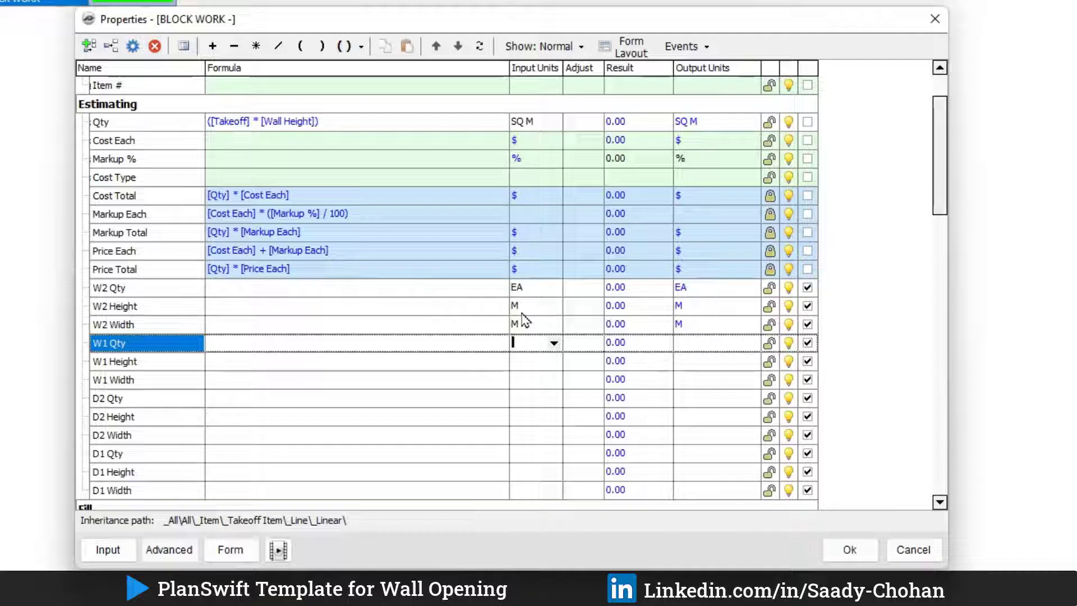
{"action": "left_click", "coordinate": [554, 343]}
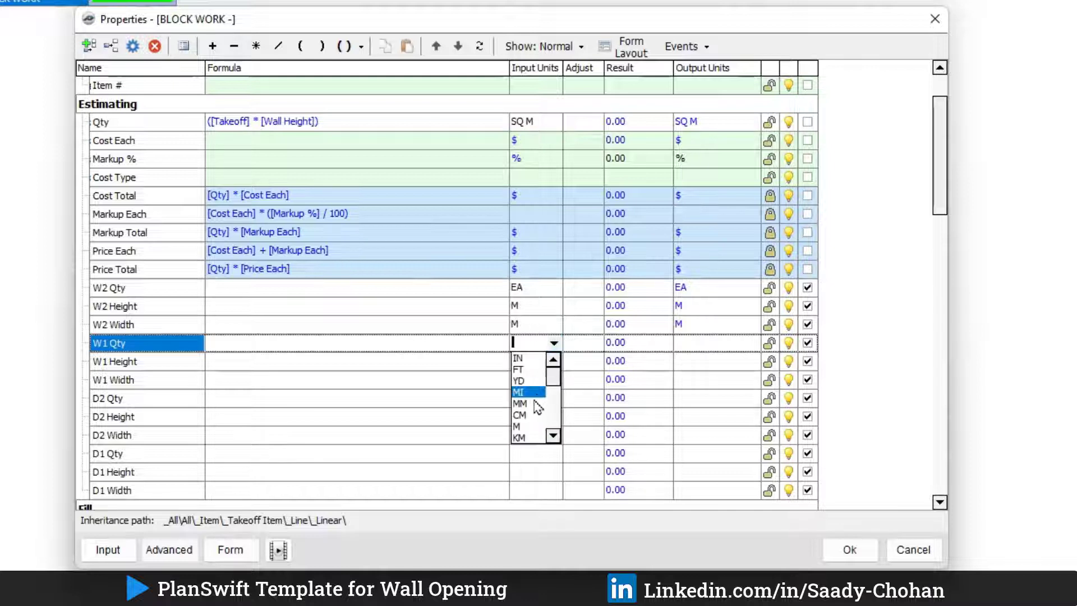
{"action": "left_click", "coordinate": [521, 404]}
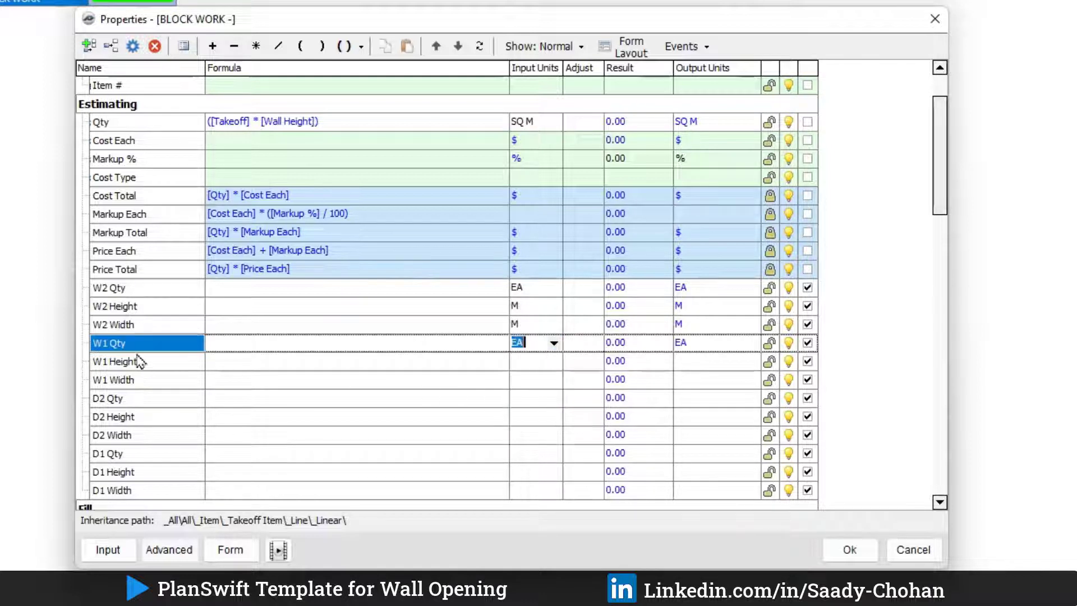
Step: Set the input units of W1 Height, W1 Width and D2 Height to M, and of D2 Qty and D1 Qty to EA
{"action": "left_click", "coordinate": [554, 362]}
{"action": "left_click", "coordinate": [554, 362]}
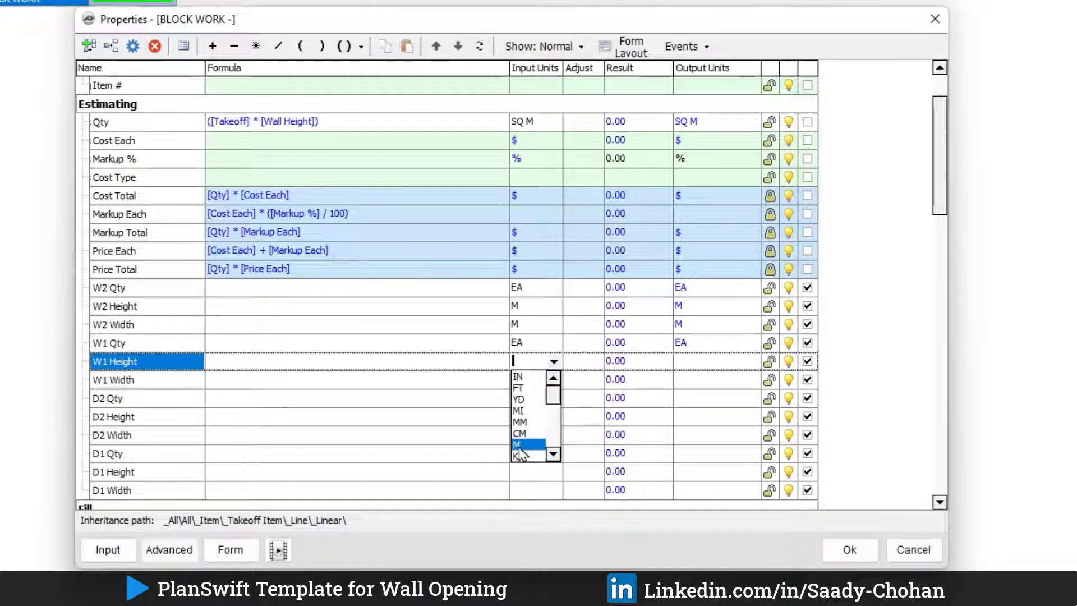
{"action": "left_click", "coordinate": [521, 447]}
{"action": "left_click", "coordinate": [527, 380]}
{"action": "left_click", "coordinate": [554, 380]}
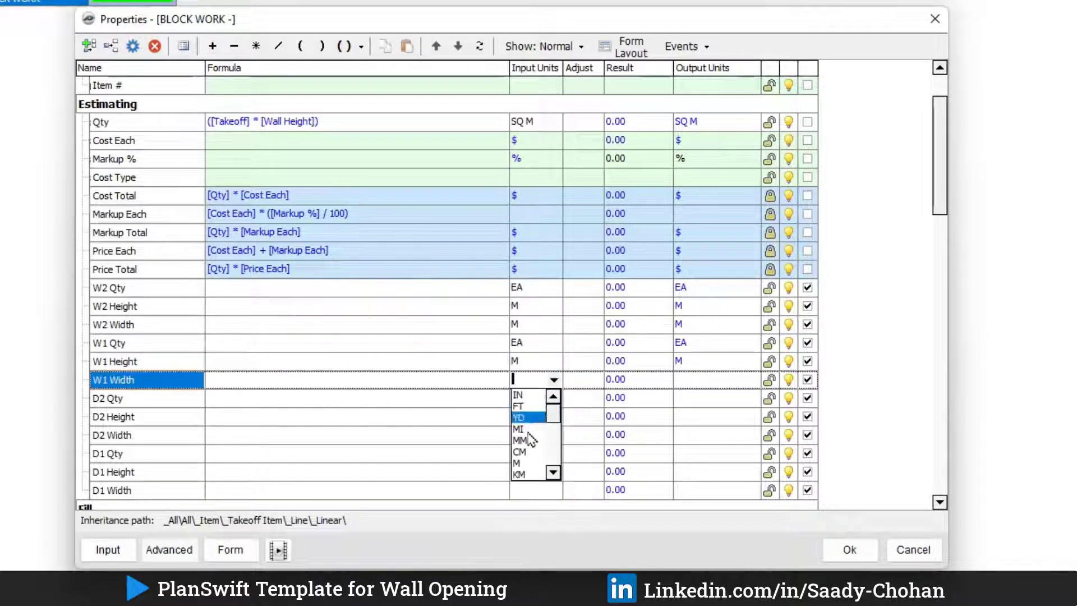
{"action": "left_click", "coordinate": [525, 463]}
{"action": "left_click", "coordinate": [567, 435]}
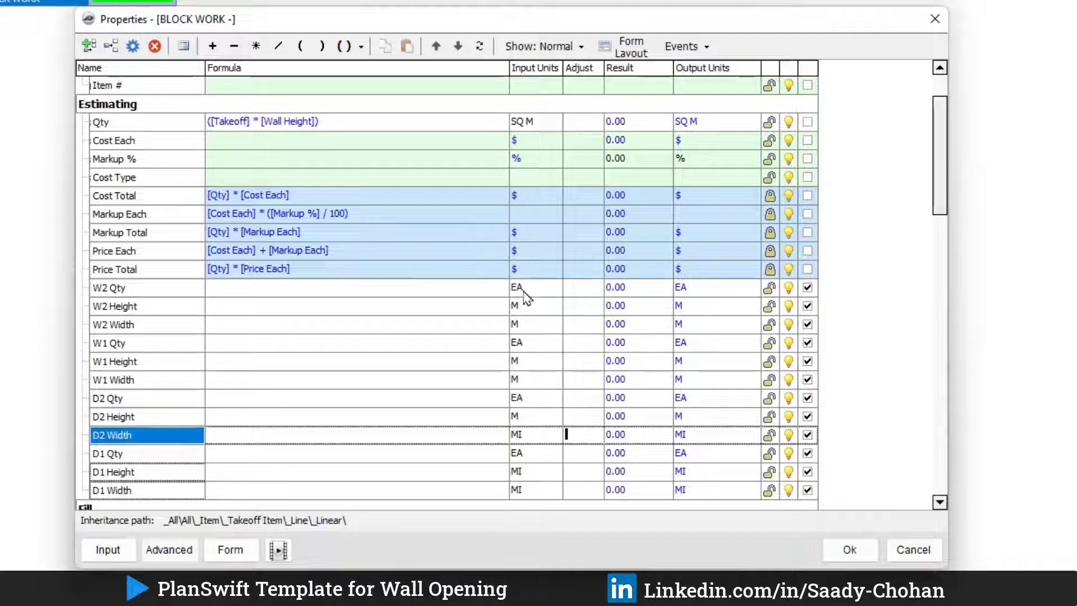
Step: Check the units of the height and width fields on the Windows and Doors forms
{"action": "left_click", "coordinate": [235, 550]}
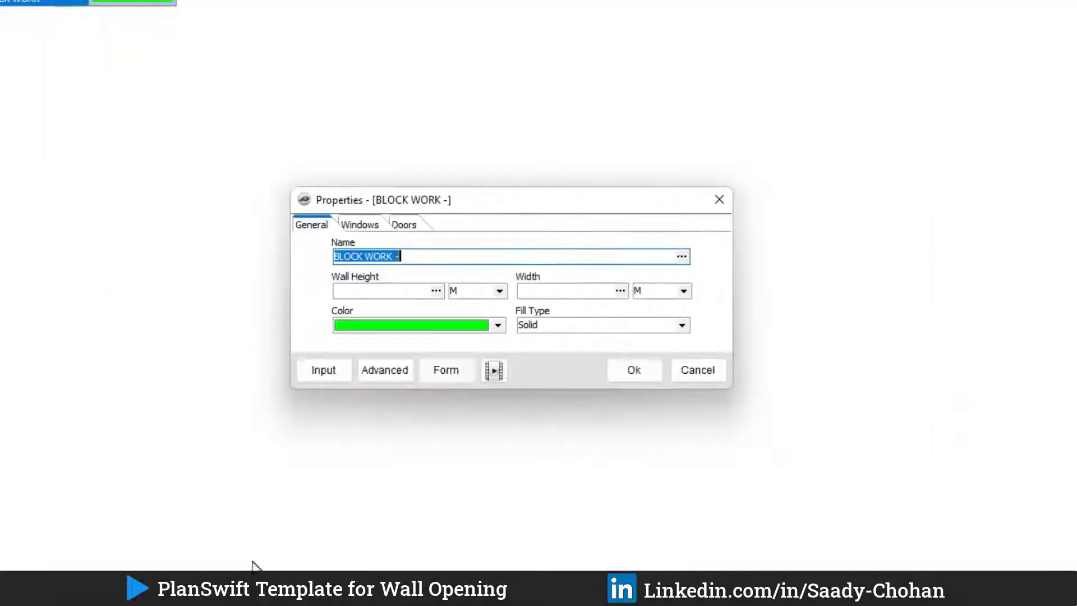
{"action": "left_click", "coordinate": [365, 229]}
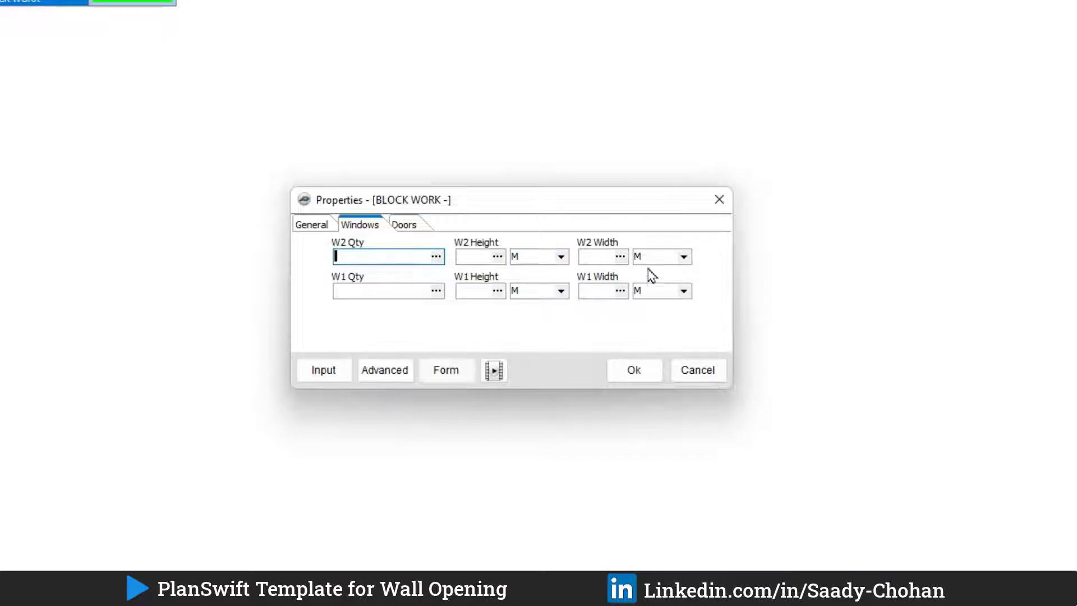
{"action": "left_click", "coordinate": [415, 226]}
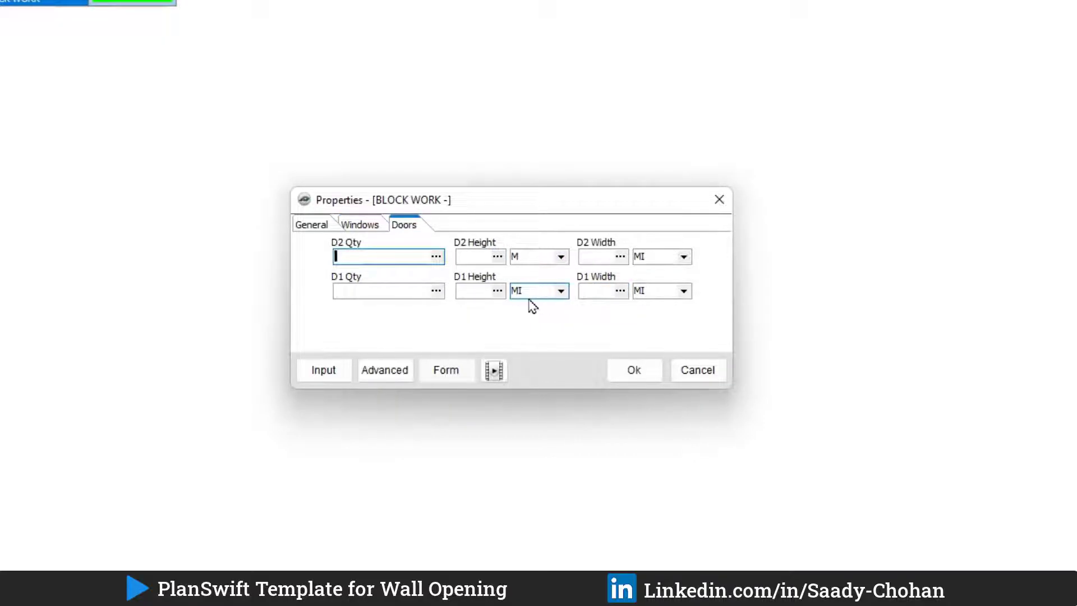
Step: In the advanced properties, set the input units of D1 Width, D1 Height and D2 Width to M
{"action": "left_click", "coordinate": [387, 372]}
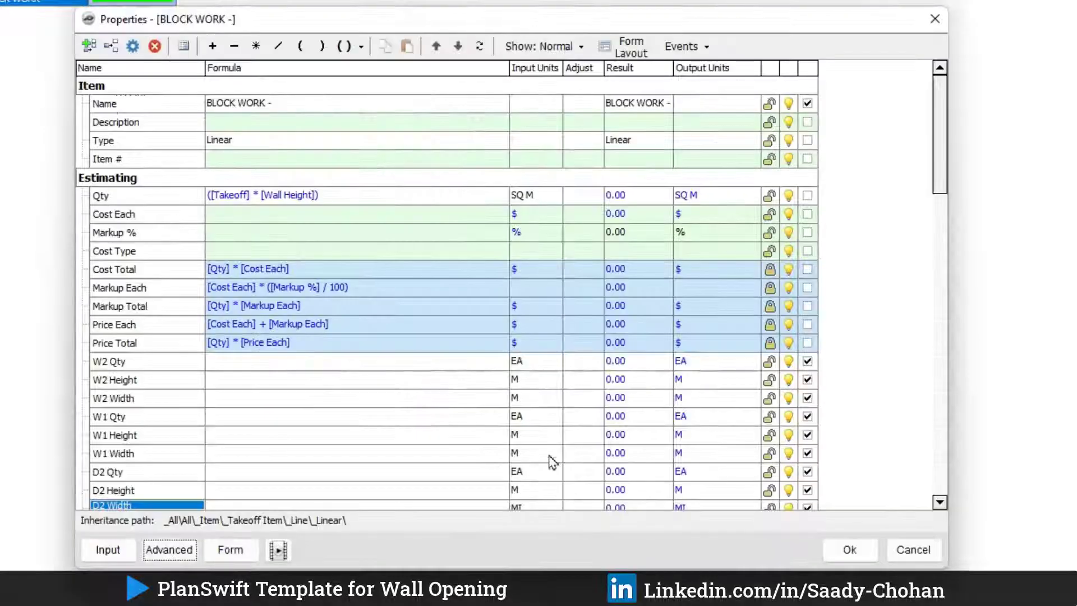
{"action": "scroll", "coordinate": [553, 461], "scroll_direction": "down", "scroll_amount": 3}
{"action": "left_click", "coordinate": [555, 418]}
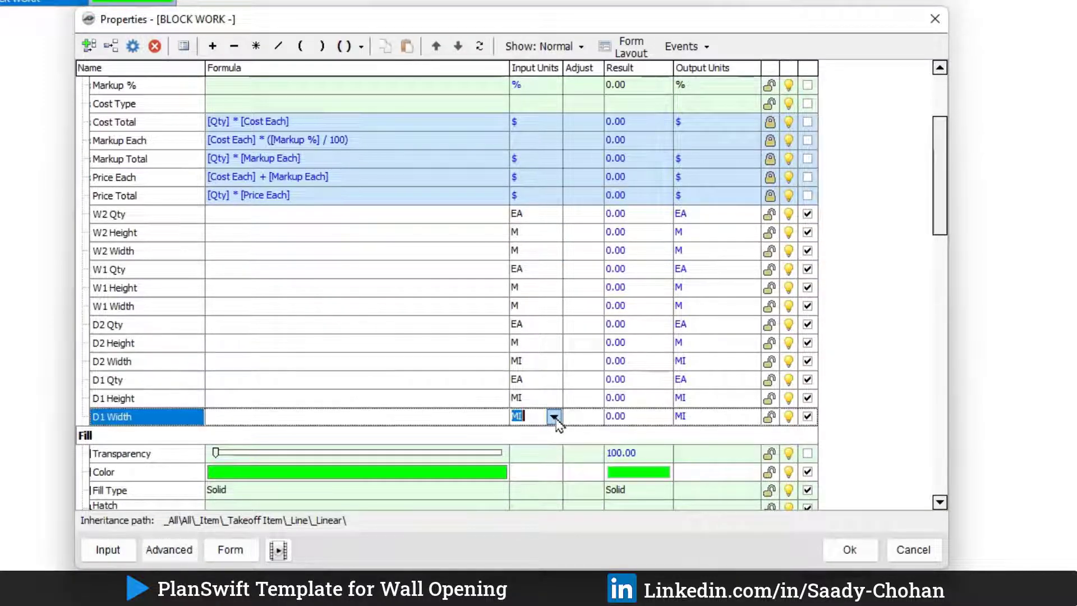
{"action": "left_click", "coordinate": [555, 418]}
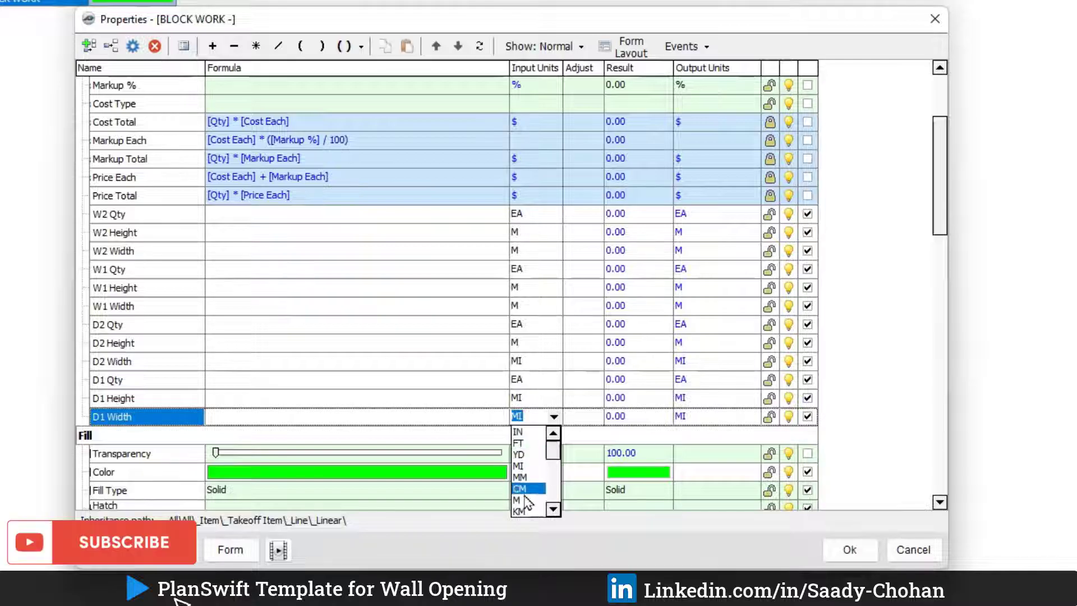
{"action": "left_click", "coordinate": [522, 500]}
{"action": "left_click", "coordinate": [554, 399]}
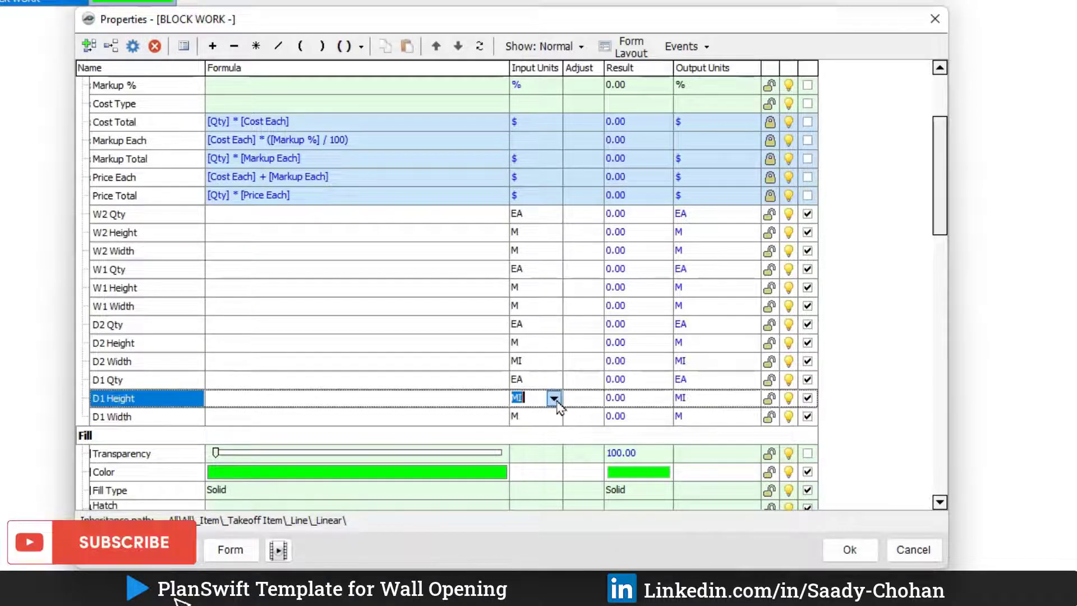
{"action": "left_click", "coordinate": [554, 399]}
{"action": "left_click", "coordinate": [517, 481]}
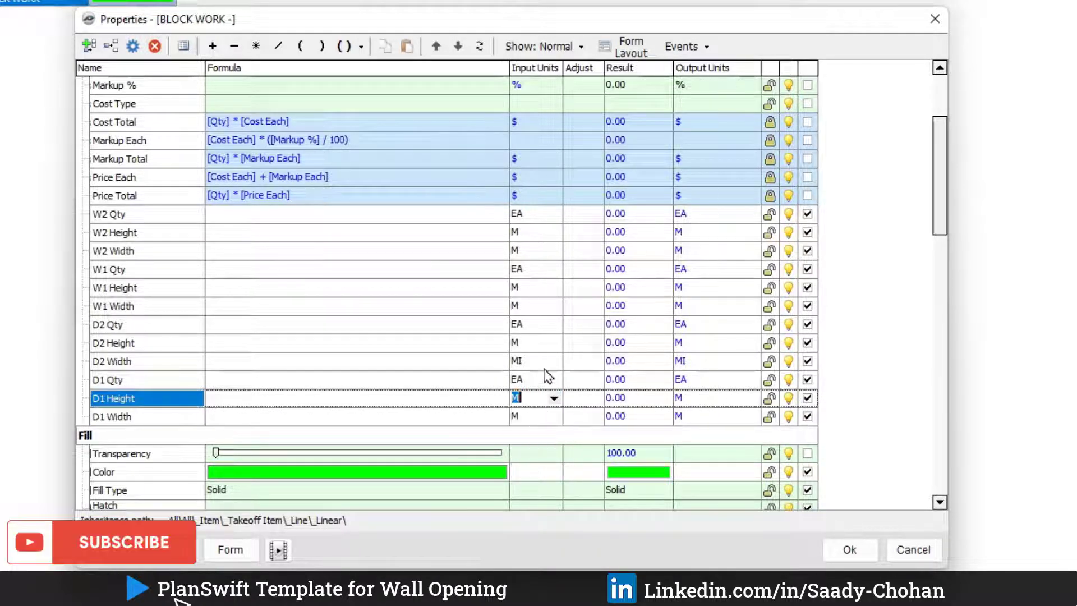
{"action": "left_click", "coordinate": [553, 360]}
{"action": "left_click", "coordinate": [554, 361]}
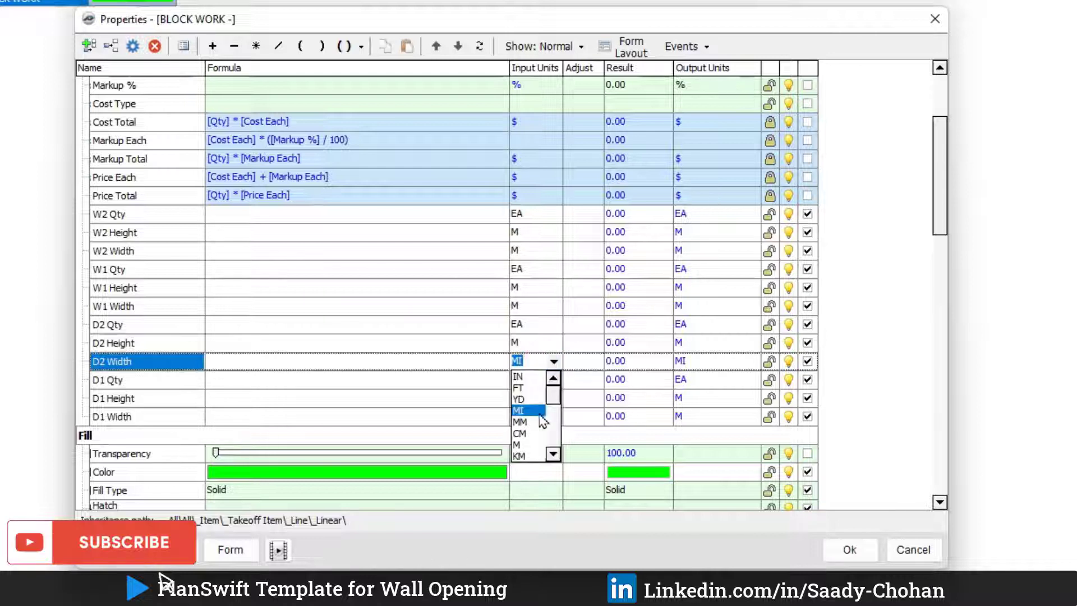
{"action": "left_click", "coordinate": [528, 446]}
Step: Check the Windows, Doors and General forms and save the BLOCK WORK template with its assigned units
{"action": "left_click", "coordinate": [231, 550]}
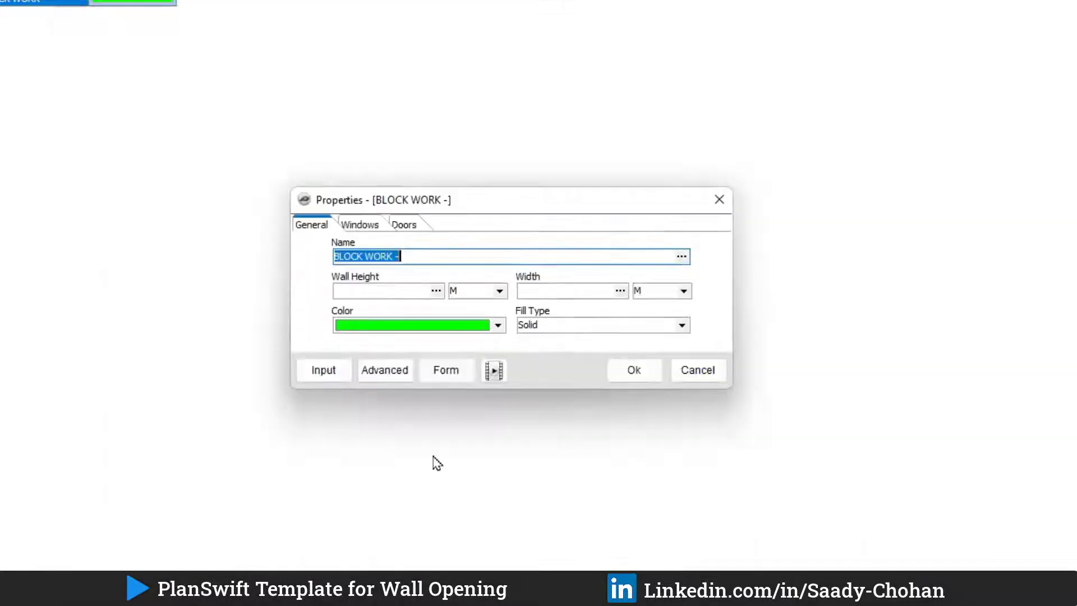
{"action": "left_click", "coordinate": [366, 227]}
{"action": "left_click", "coordinate": [405, 229]}
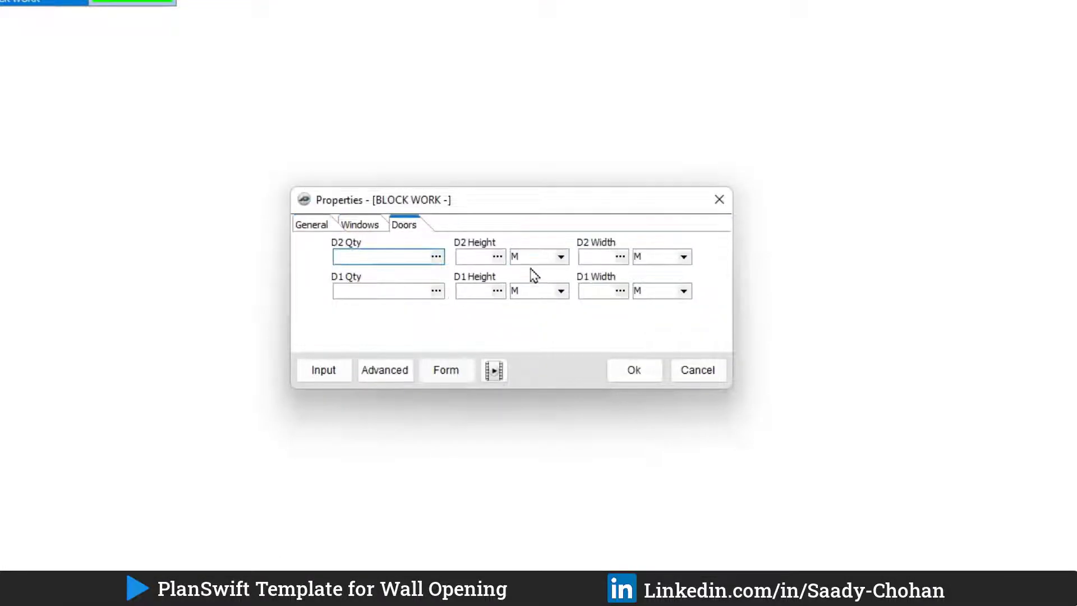
{"action": "left_click", "coordinate": [318, 226]}
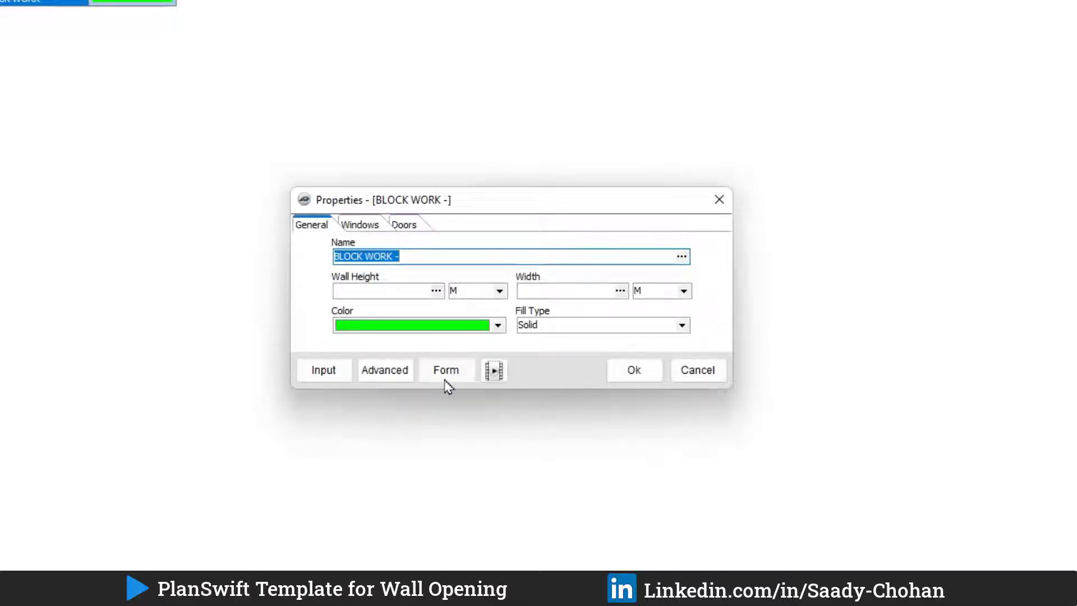
{"action": "left_click", "coordinate": [401, 375]}
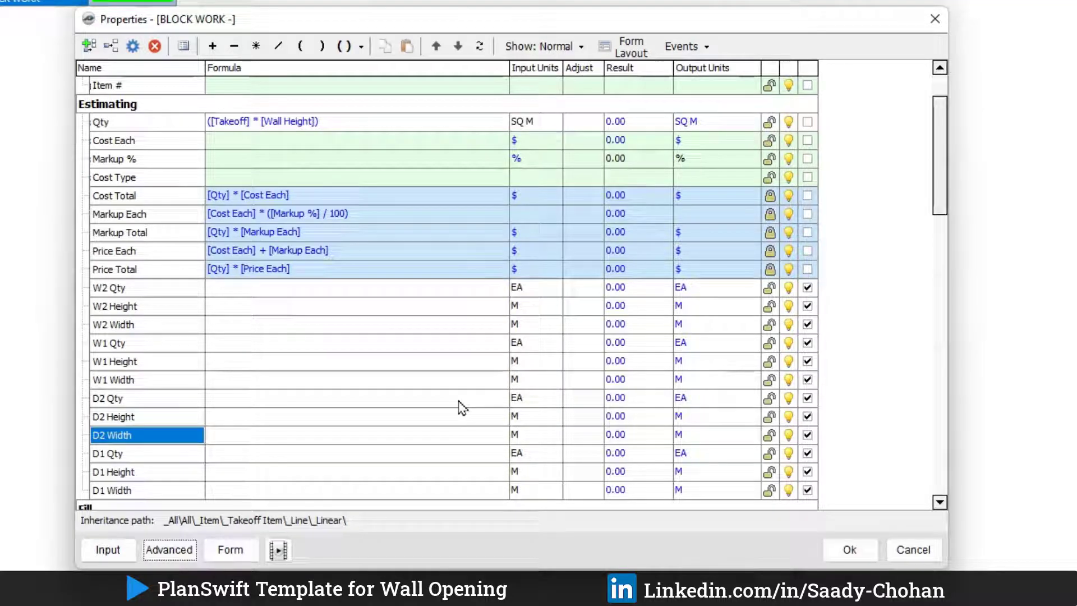
{"action": "scroll", "coordinate": [449, 392], "scroll_direction": "down", "scroll_amount": 2}
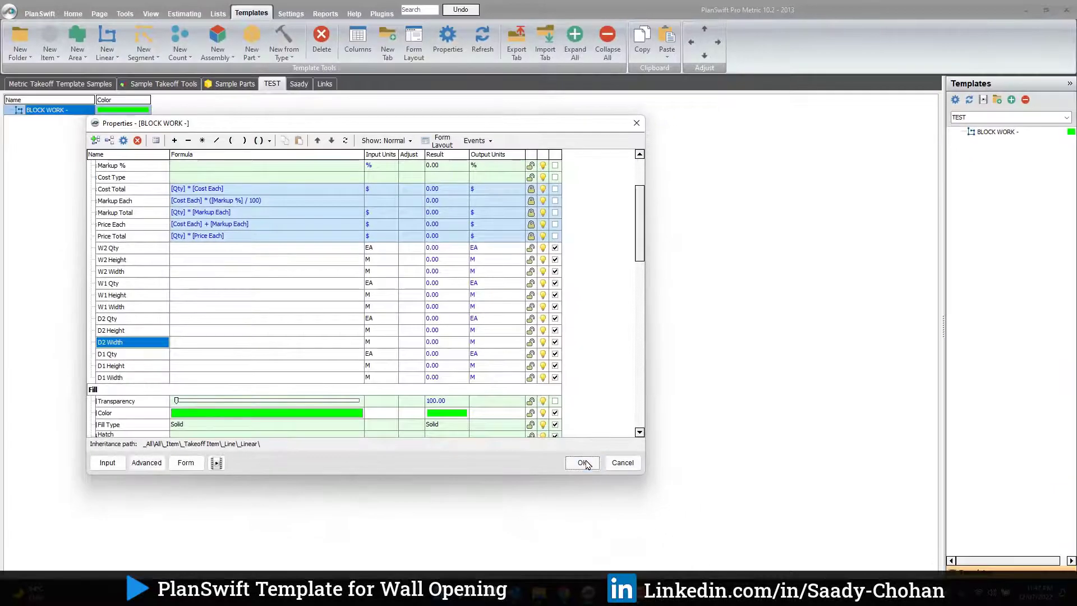
{"action": "left_click", "coordinate": [598, 467]}
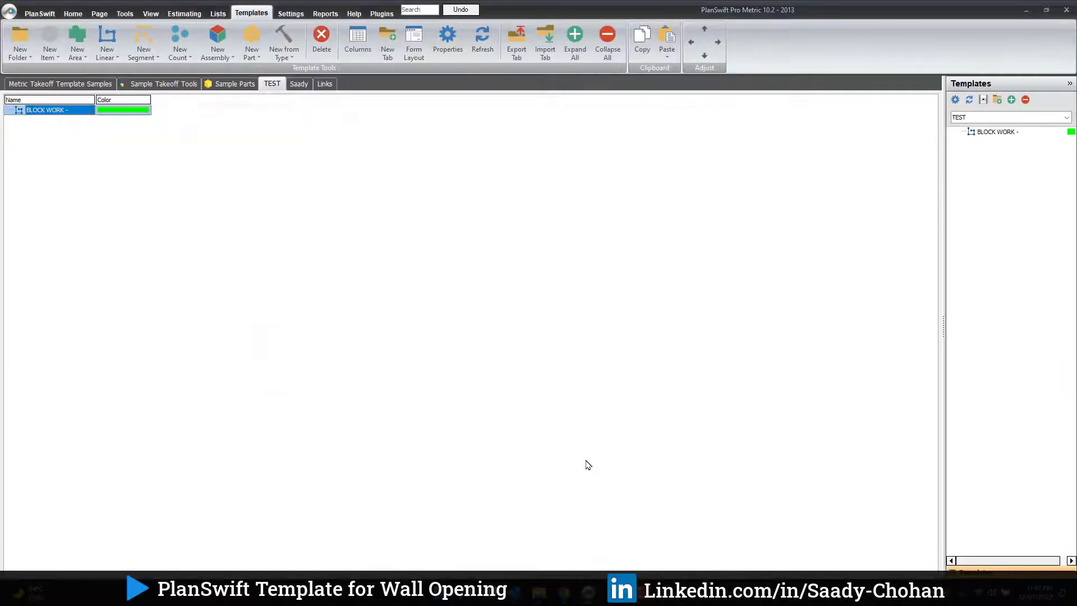
Step: In the advanced properties of BLOCK WORK, give W2 Qty a simple list of the values 0 to 9 and choose 1
{"action": "right_click", "coordinate": [66, 114]}
{"action": "left_click", "coordinate": [84, 118]}
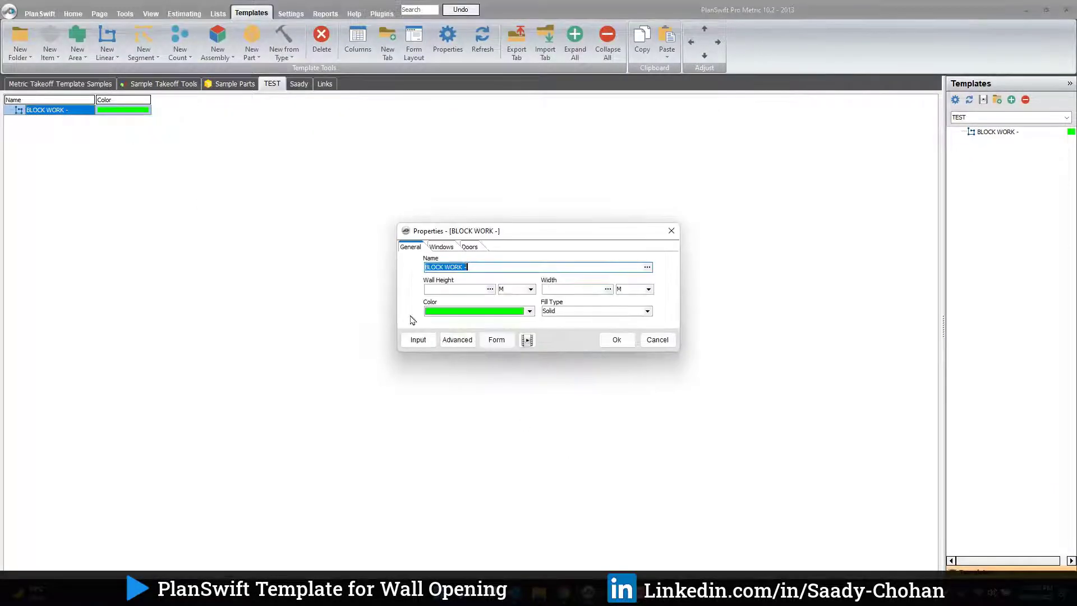
{"action": "left_click", "coordinate": [457, 340]}
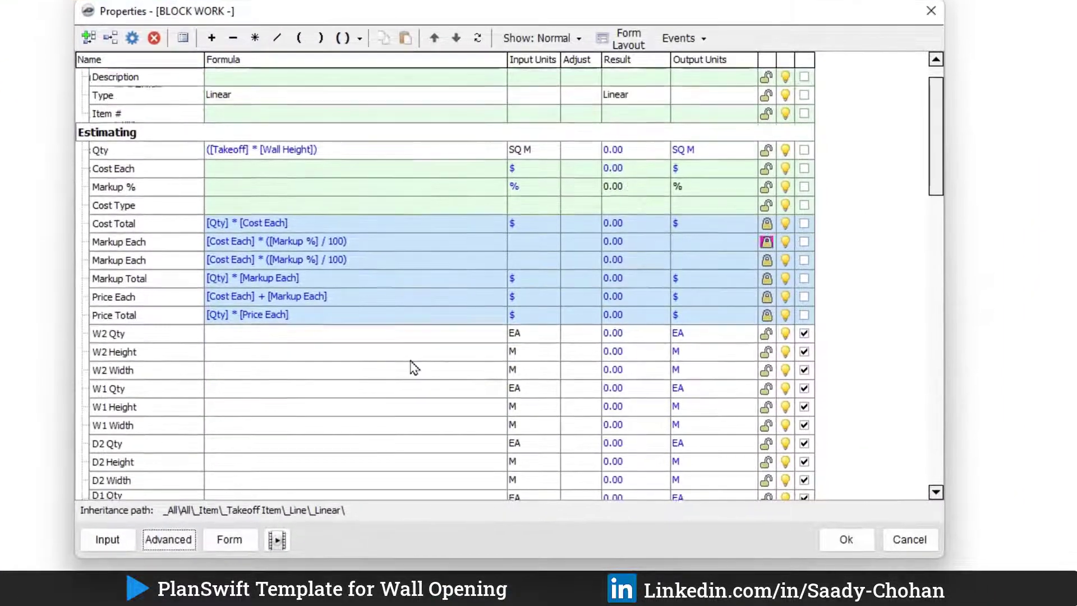
{"action": "left_click", "coordinate": [147, 297]}
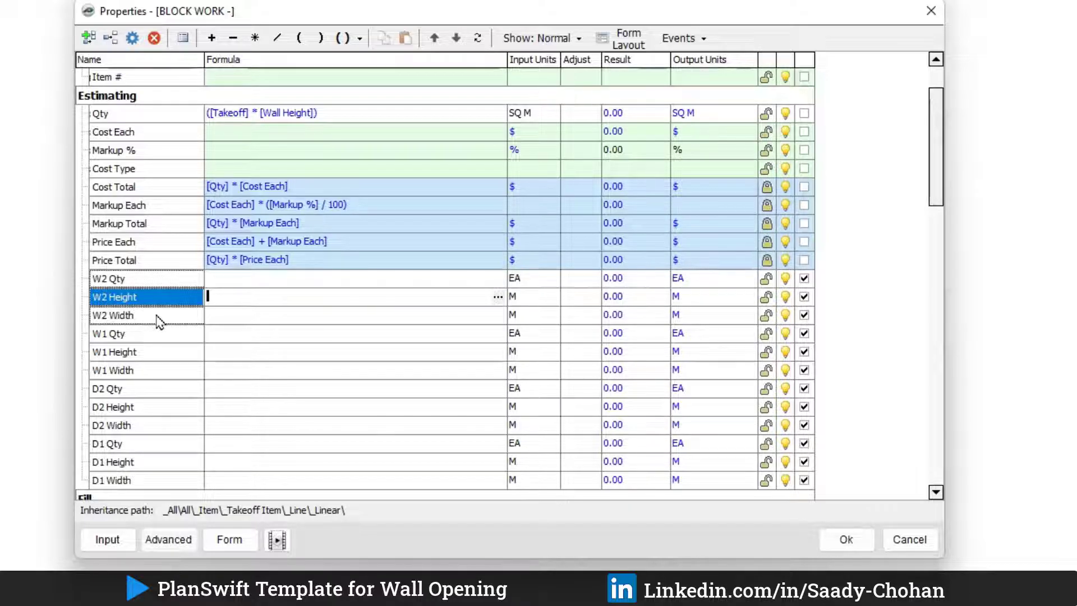
{"action": "left_click", "coordinate": [144, 280]}
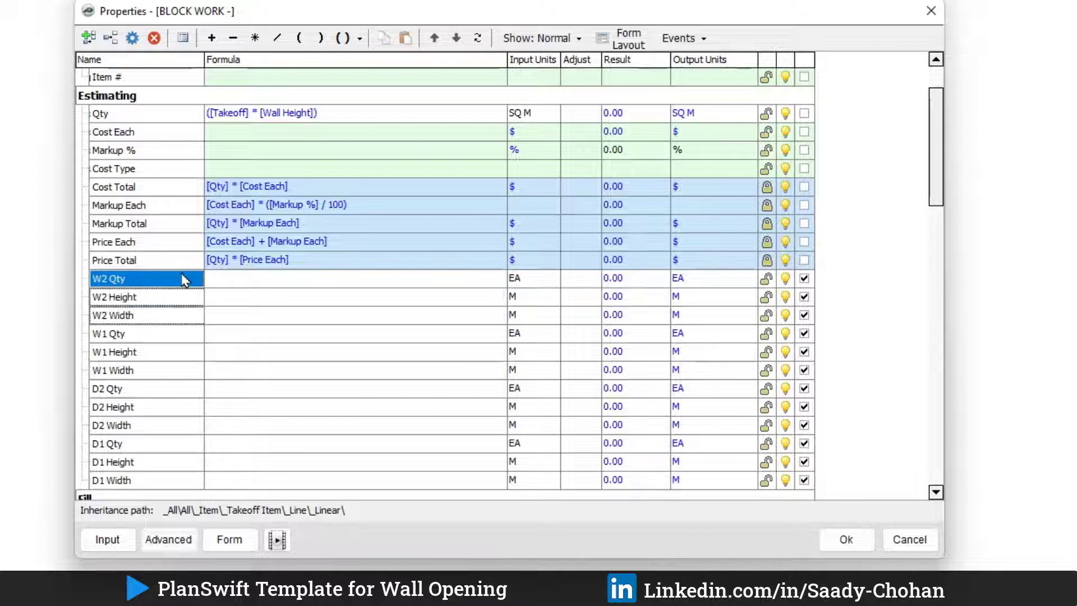
{"action": "left_click", "coordinate": [262, 283]}
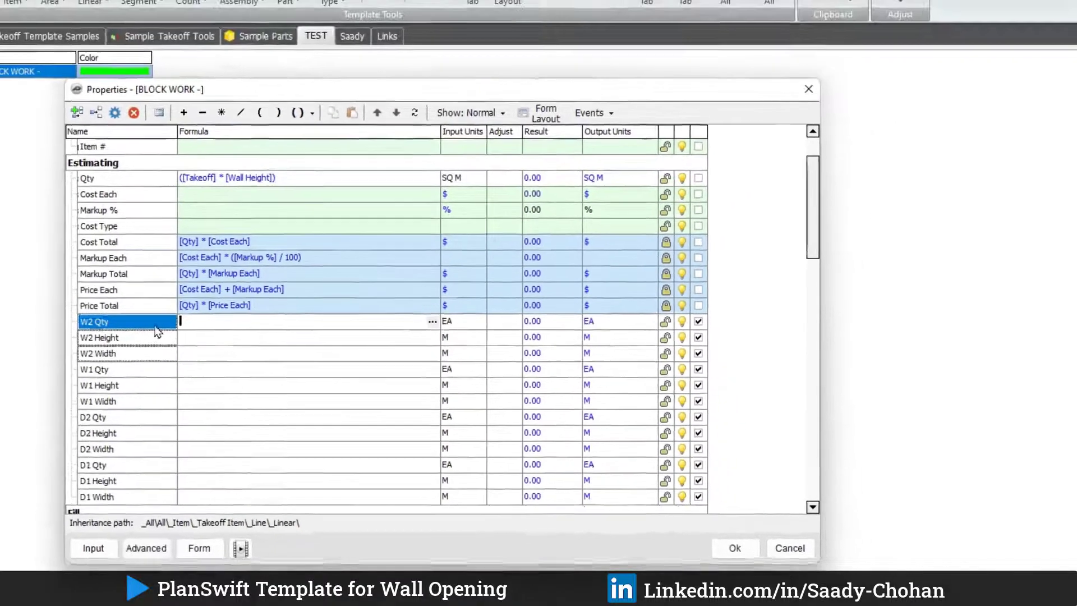
{"action": "double_click", "coordinate": [182, 278]}
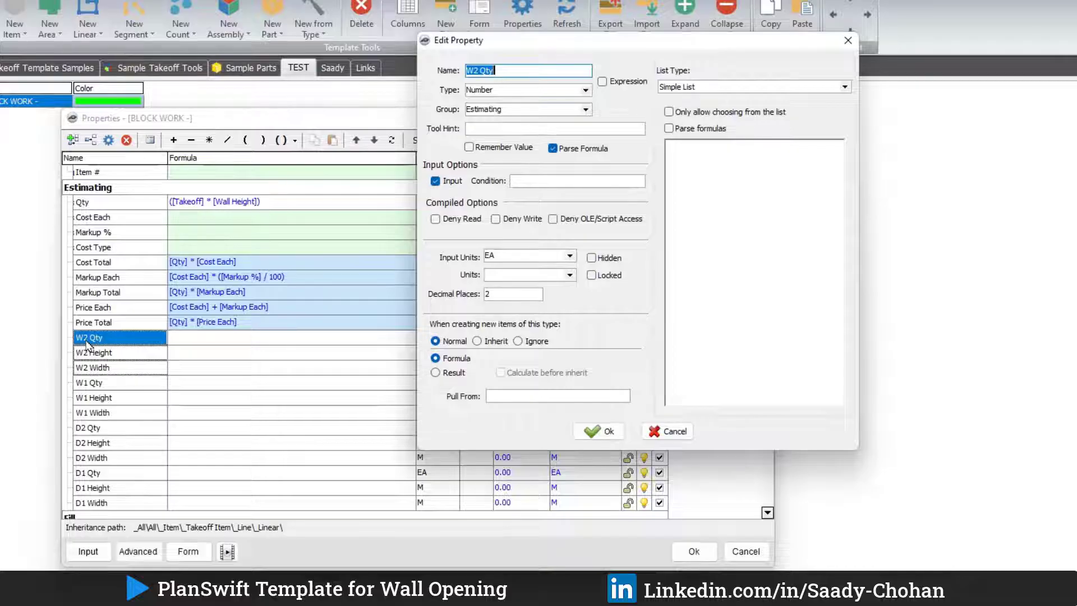
{"action": "left_click", "coordinate": [790, 239]}
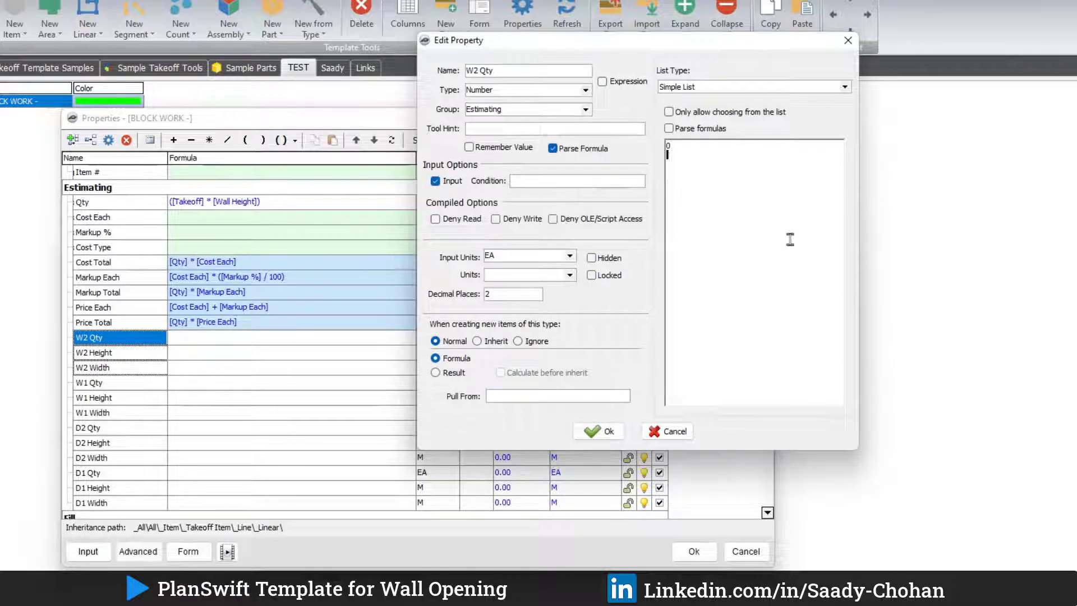
{"action": "type", "text": "0 1"}
{"action": "key", "text": "Return"}
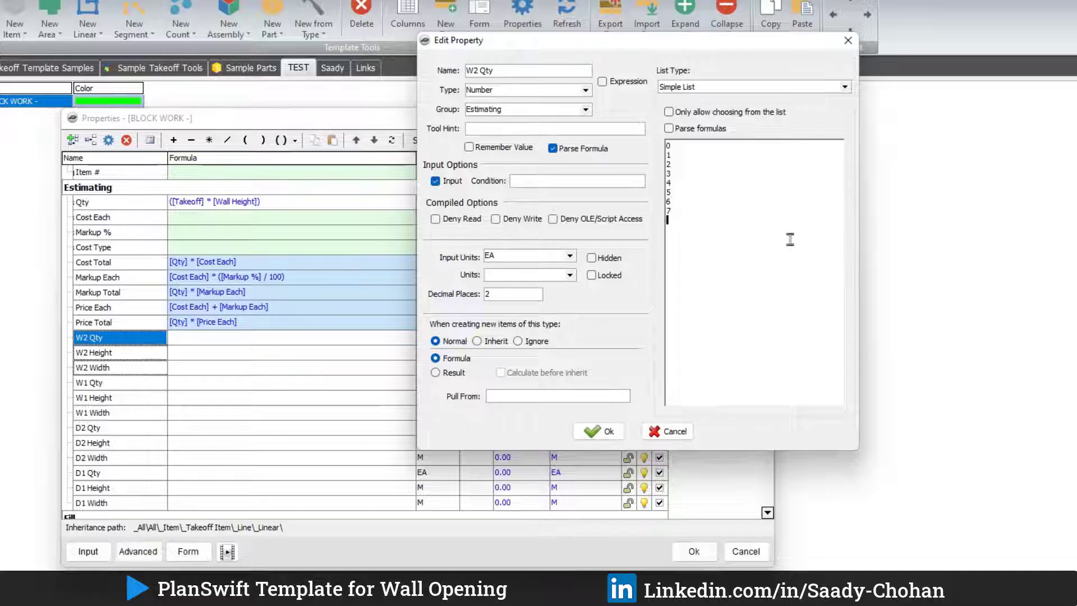
{"action": "type", "text": "9 10"}
{"action": "left_click", "coordinate": [599, 431]}
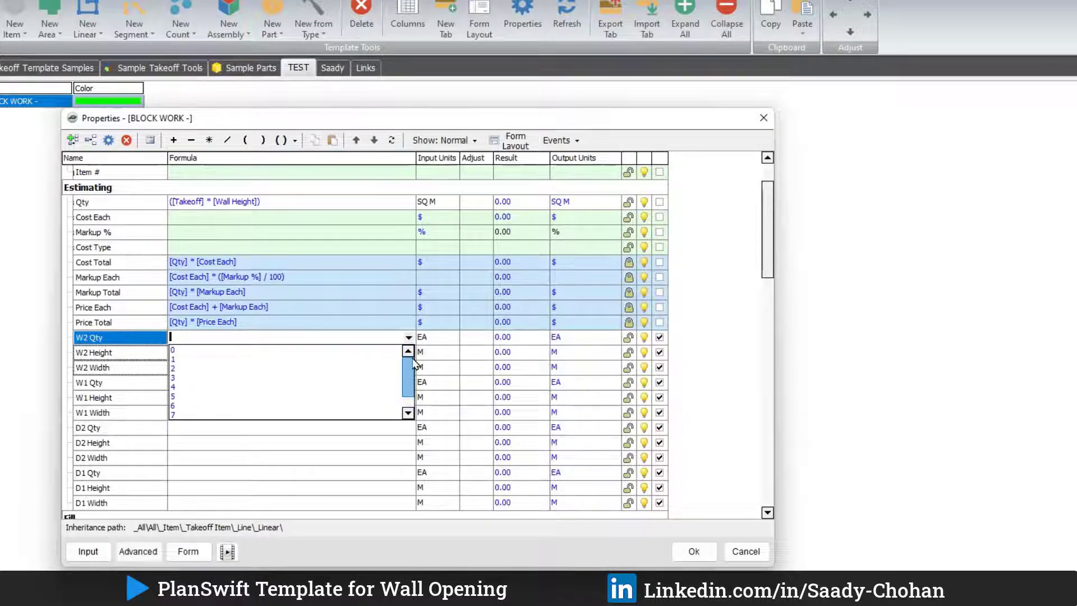
{"action": "left_click", "coordinate": [385, 360]}
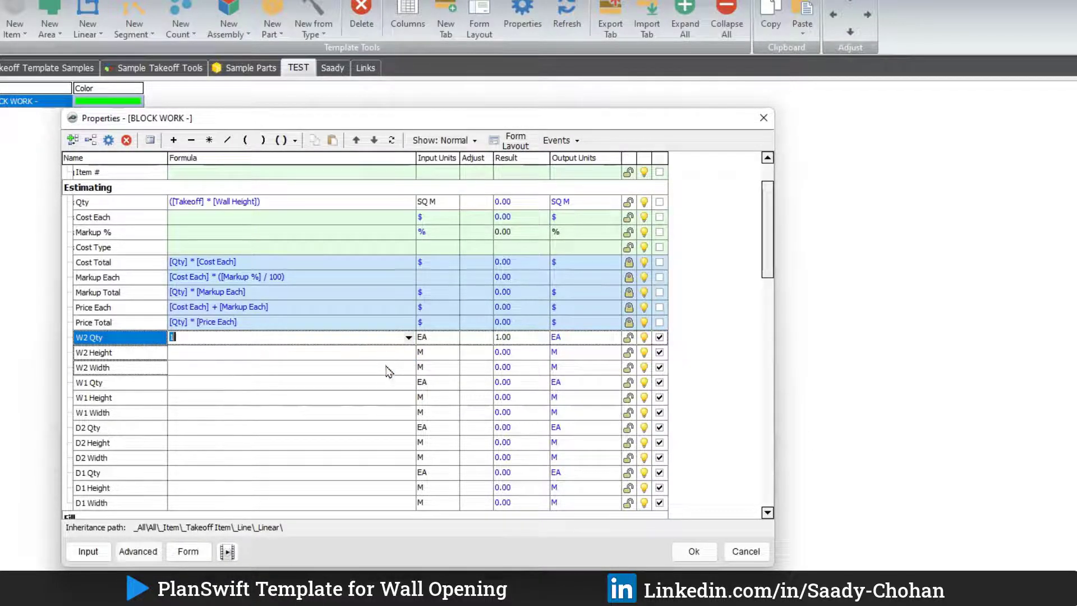
Step: Give the W1 Qty, D2 Qty and D1 Qty properties the same simple list of values from 0 to 9
{"action": "double_click", "coordinate": [105, 383]}
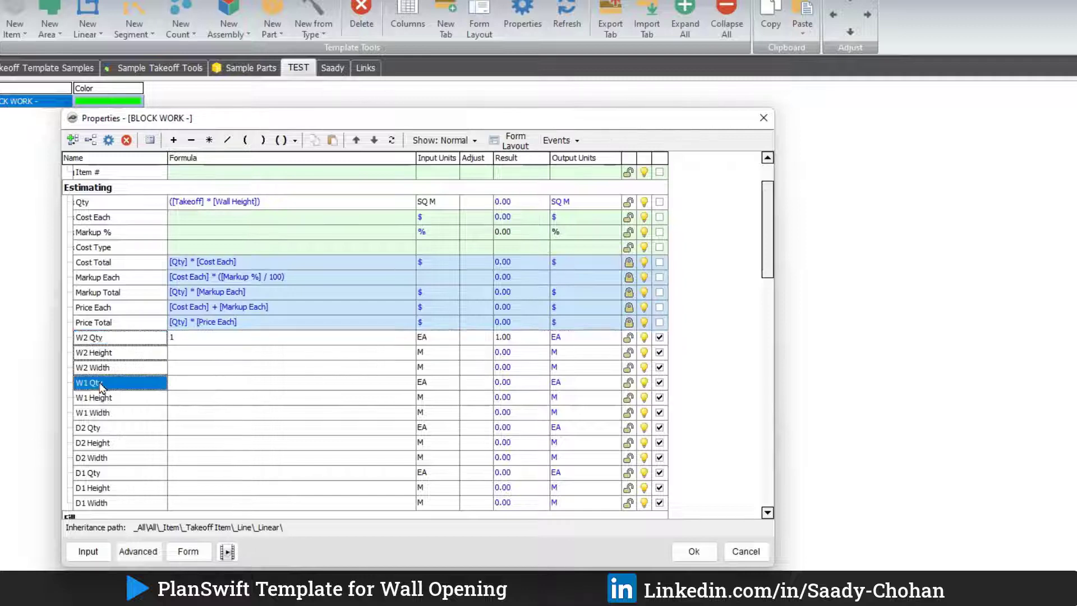
{"action": "left_click", "coordinate": [752, 277]}
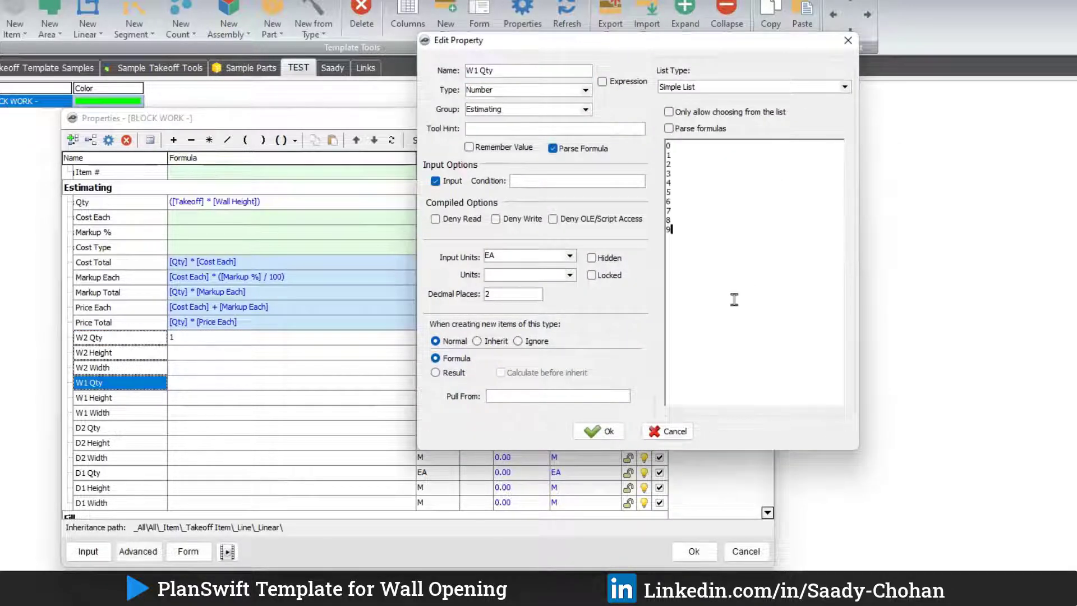
{"action": "left_click", "coordinate": [609, 431]}
{"action": "double_click", "coordinate": [138, 428]}
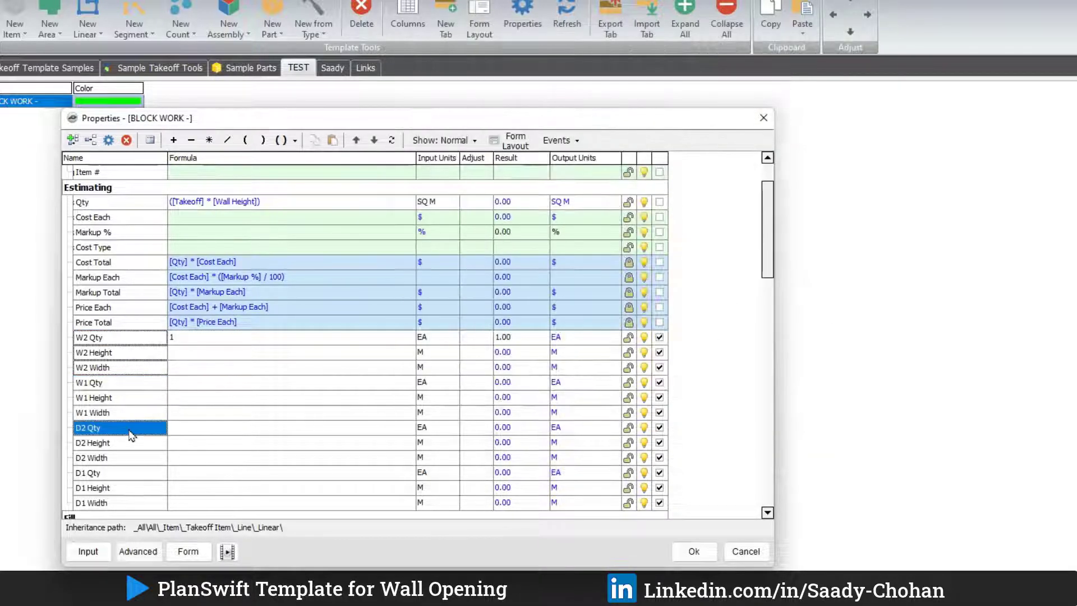
{"action": "left_click", "coordinate": [696, 239]}
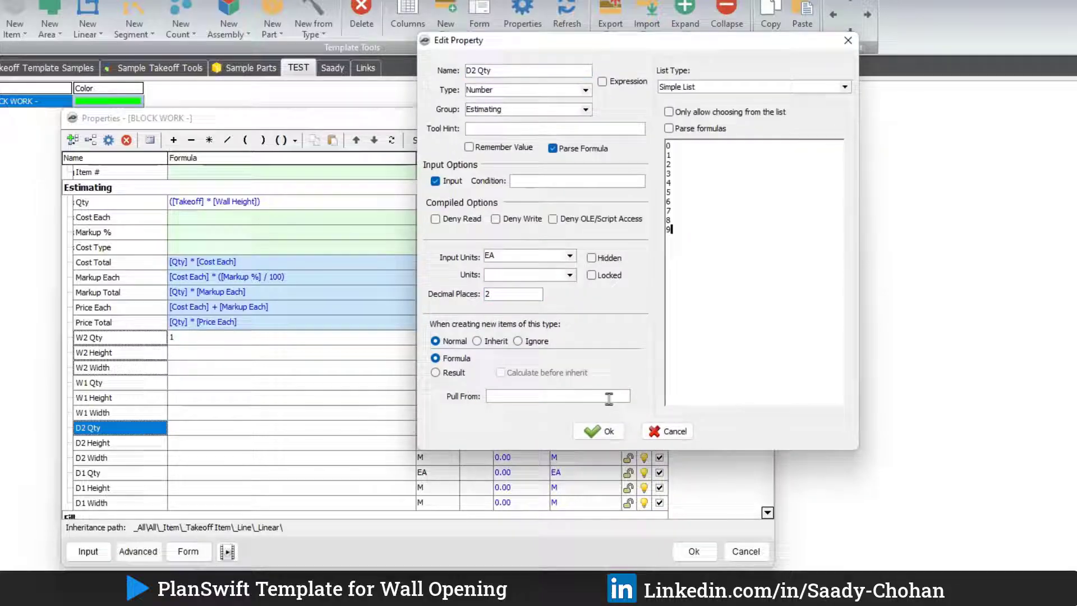
{"action": "left_click", "coordinate": [599, 432]}
{"action": "left_click", "coordinate": [141, 474]}
{"action": "double_click", "coordinate": [141, 474]}
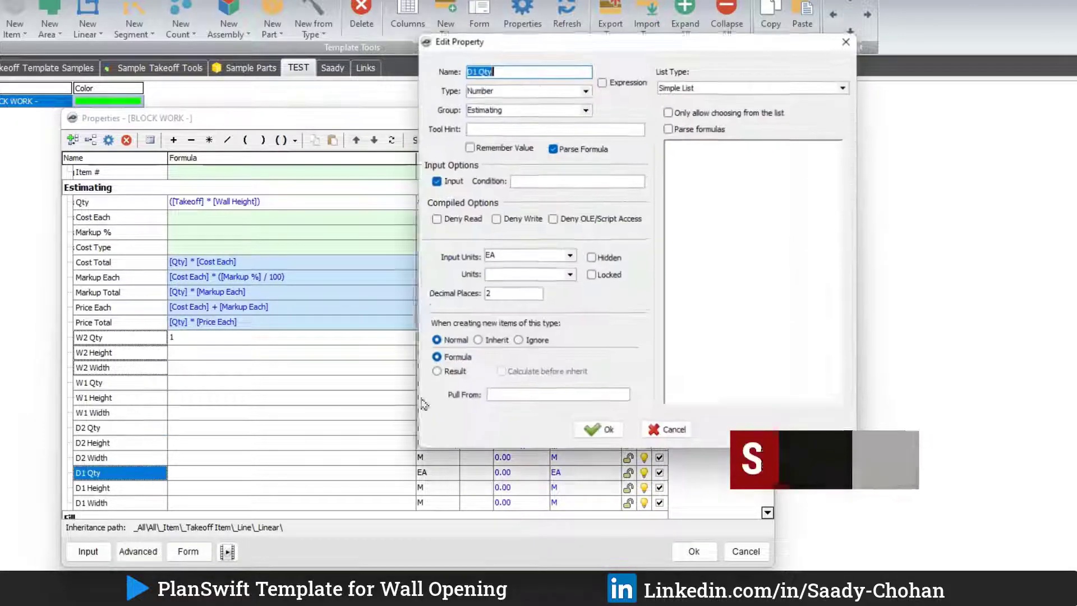
{"action": "left_click", "coordinate": [673, 349]}
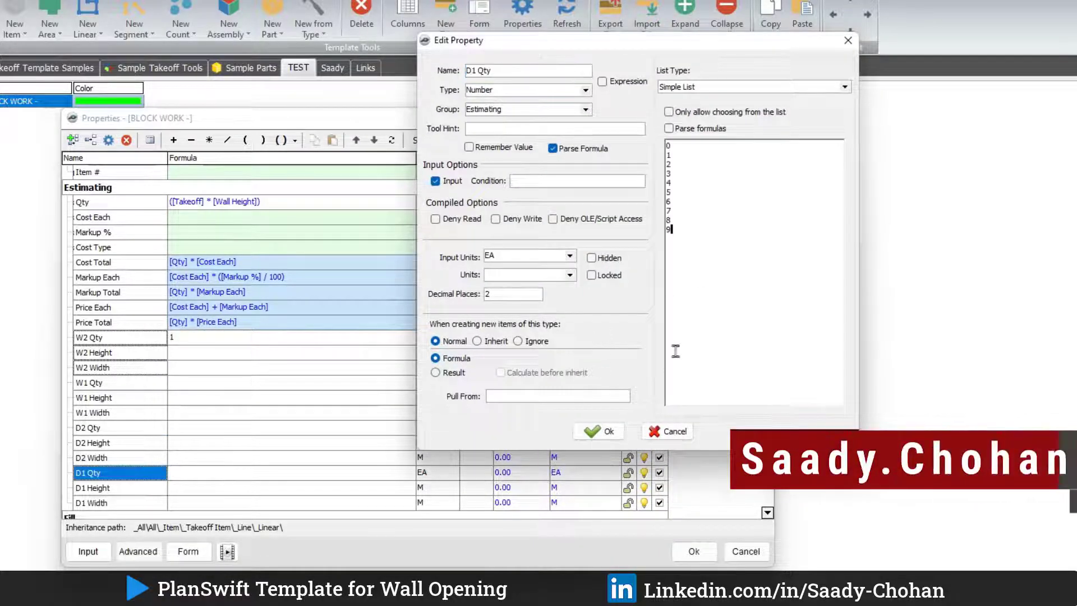
{"action": "left_click", "coordinate": [597, 431]}
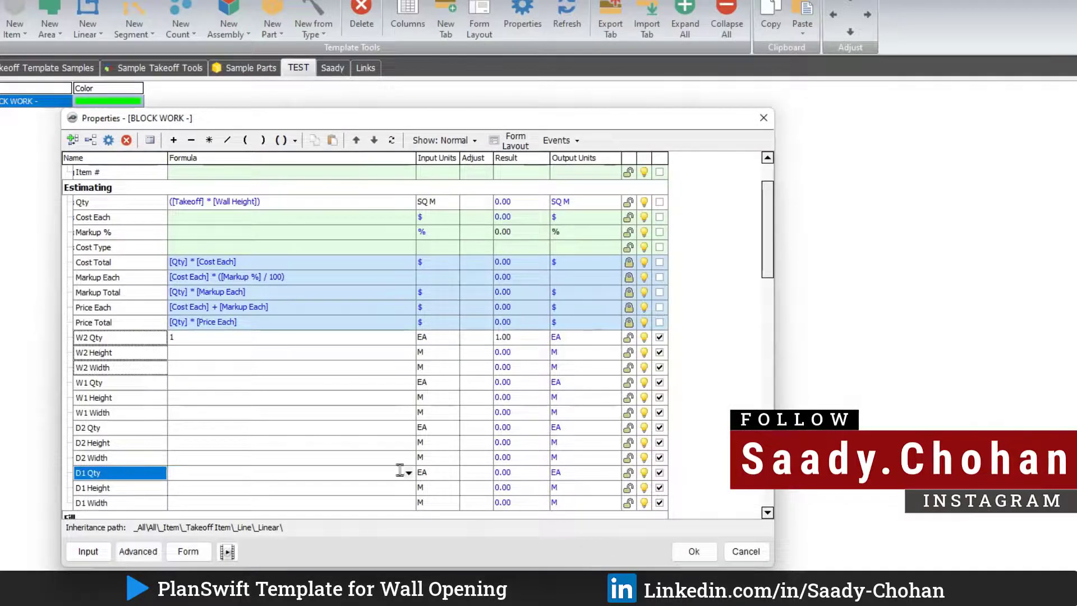
Step: Check the list of choices for D1 Qty and clear the formula value of W2 Qty
{"action": "left_click", "coordinate": [409, 473]}
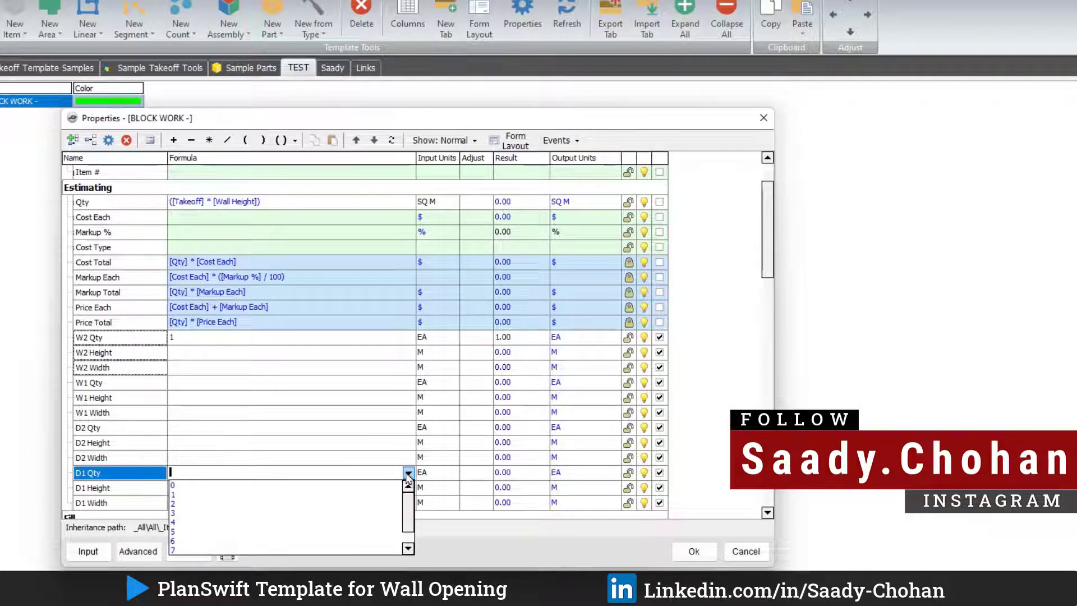
{"action": "left_click", "coordinate": [409, 473]}
{"action": "left_click", "coordinate": [395, 337]}
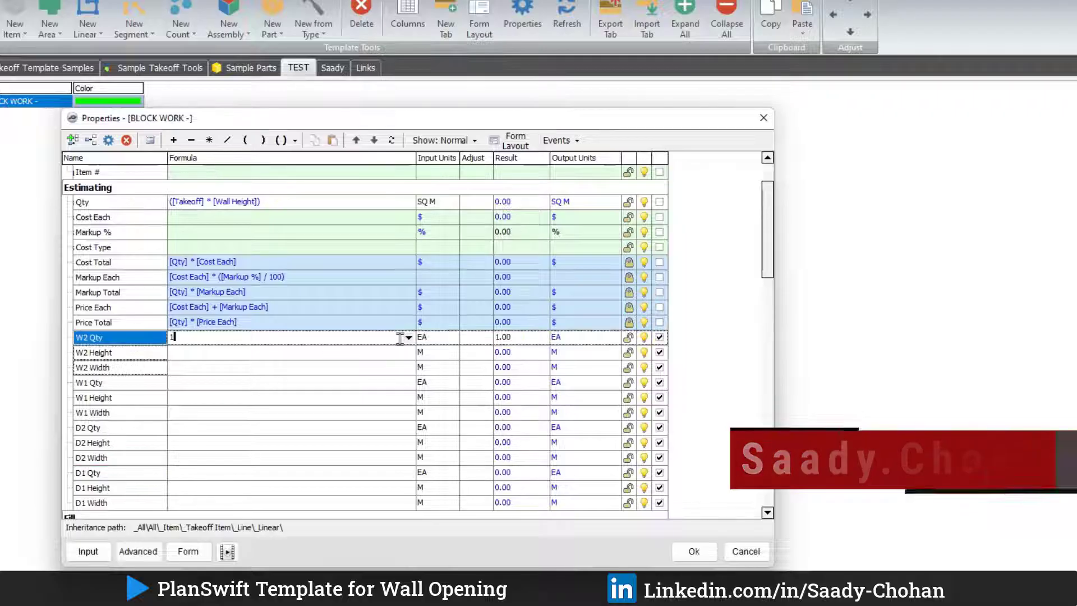
Step: Check the W2 Qty choices on the Windows form, review the advanced properties and save the BLOCK WORK template
{"action": "left_click", "coordinate": [188, 551]}
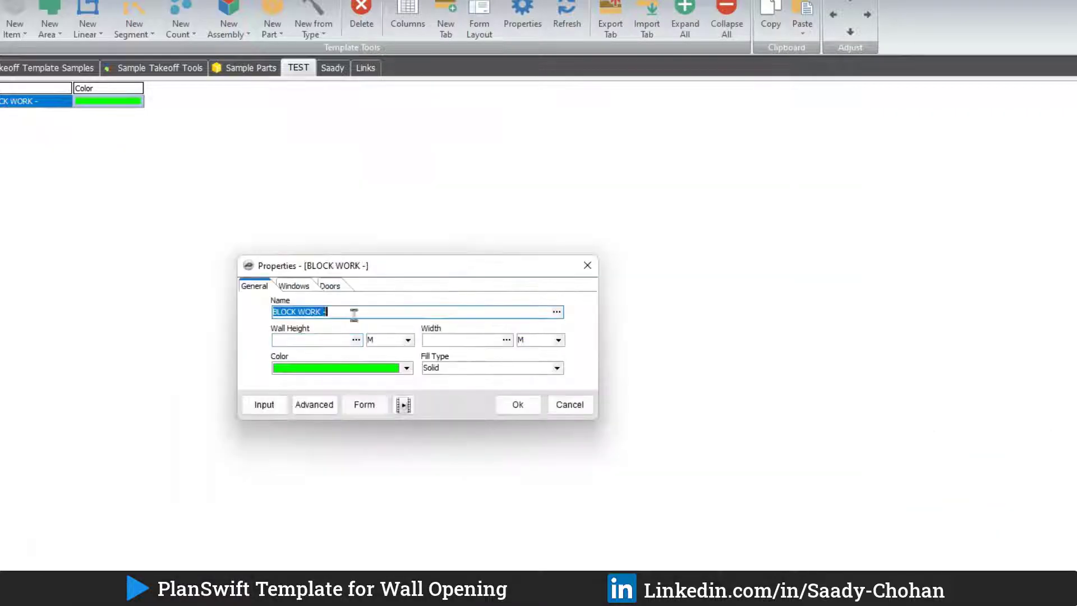
{"action": "left_click", "coordinate": [293, 287]}
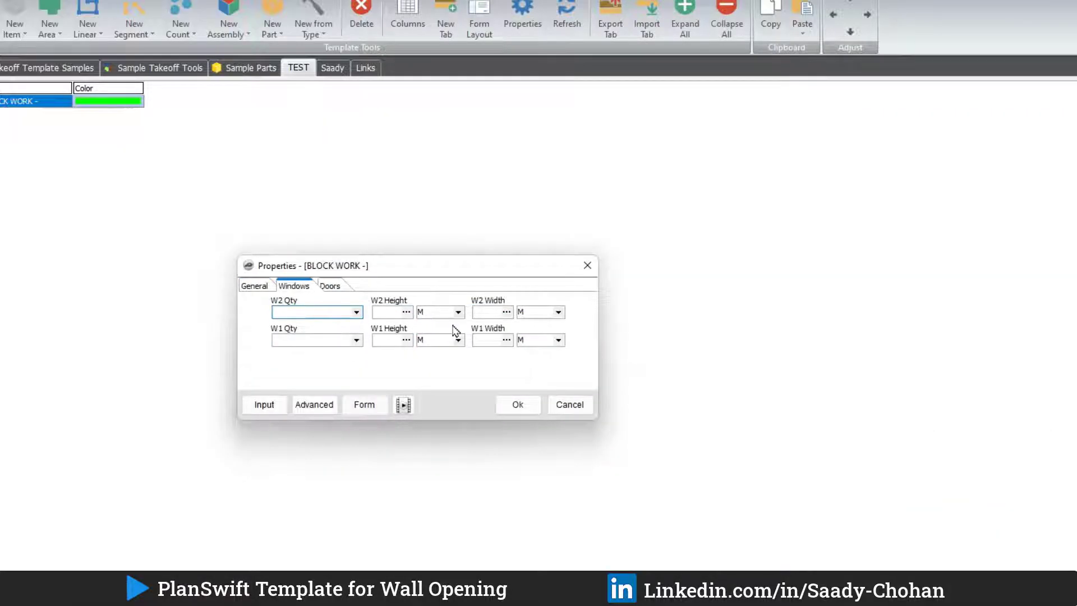
{"action": "left_click", "coordinate": [357, 311]}
{"action": "left_click", "coordinate": [358, 315]}
{"action": "left_click", "coordinate": [257, 287]}
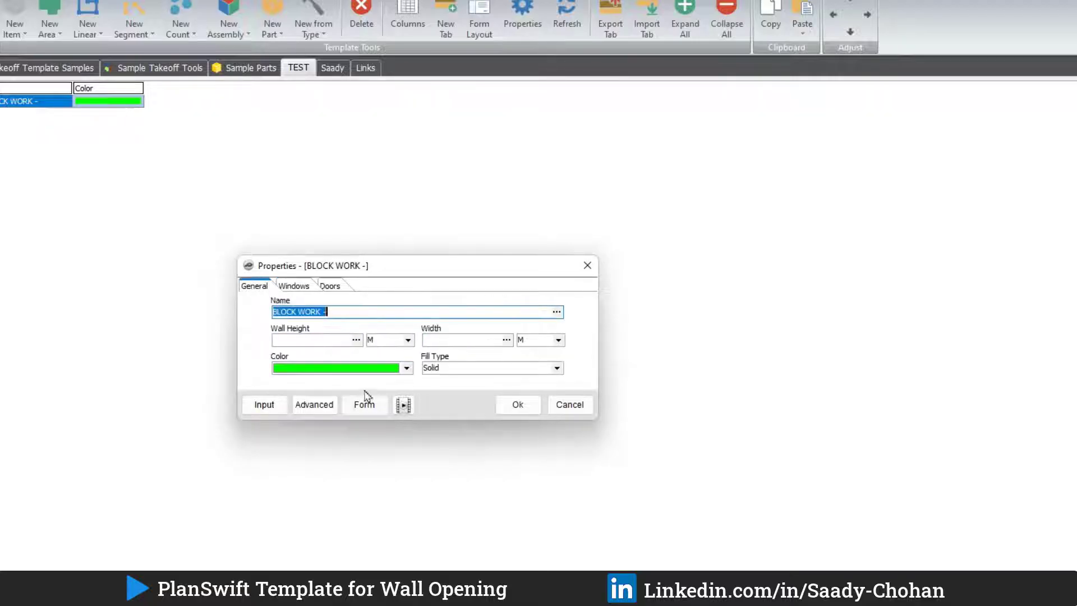
{"action": "left_click", "coordinate": [319, 404]}
{"action": "scroll", "coordinate": [383, 380], "scroll_direction": "down", "scroll_amount": 4}
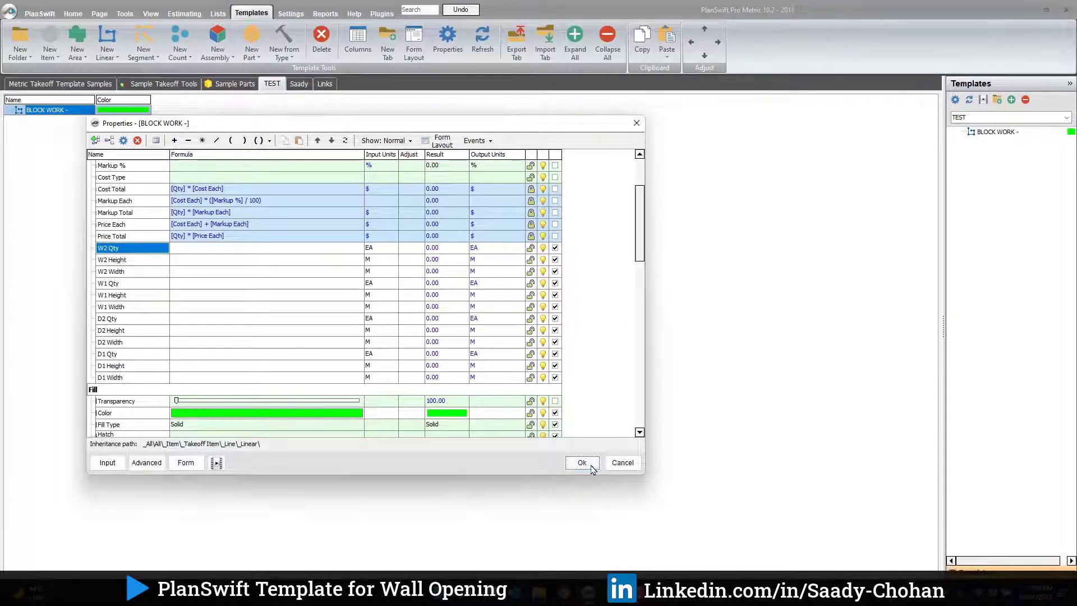
{"action": "left_click", "coordinate": [583, 464]}
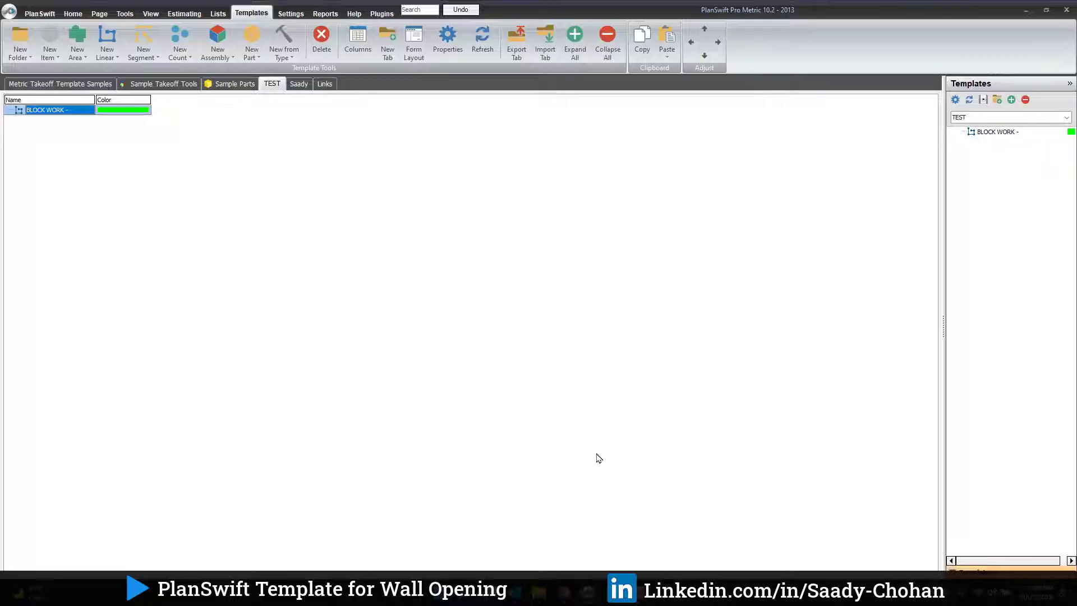
Step: Reopen the advanced properties of BLOCK WORK and add a property named Sum of Doors in the Estimating group
{"action": "right_click", "coordinate": [76, 118]}
{"action": "left_click", "coordinate": [96, 119]}
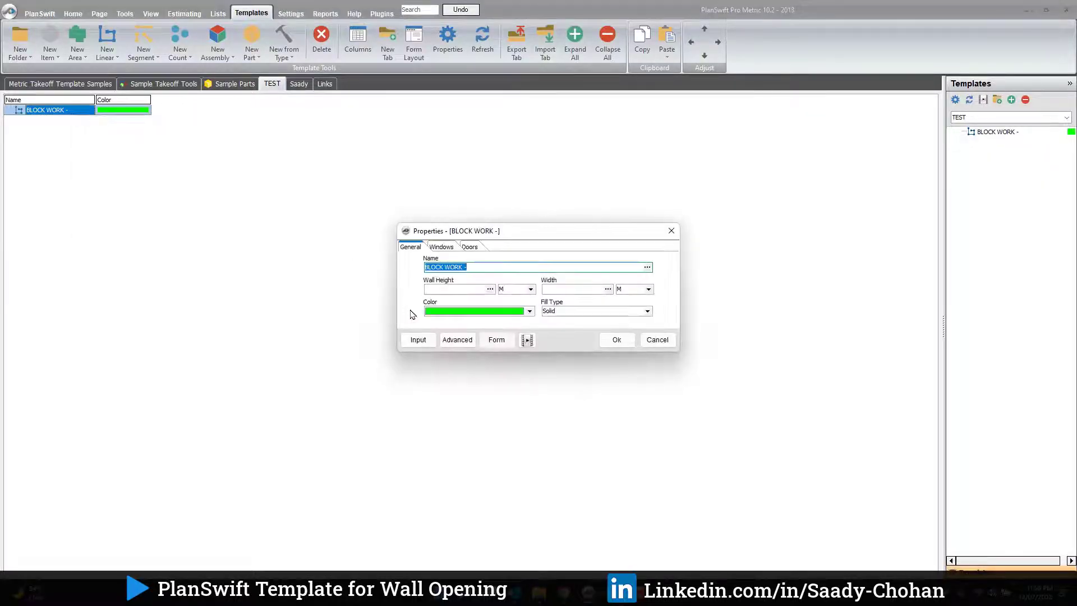
{"action": "left_click", "coordinate": [457, 340]}
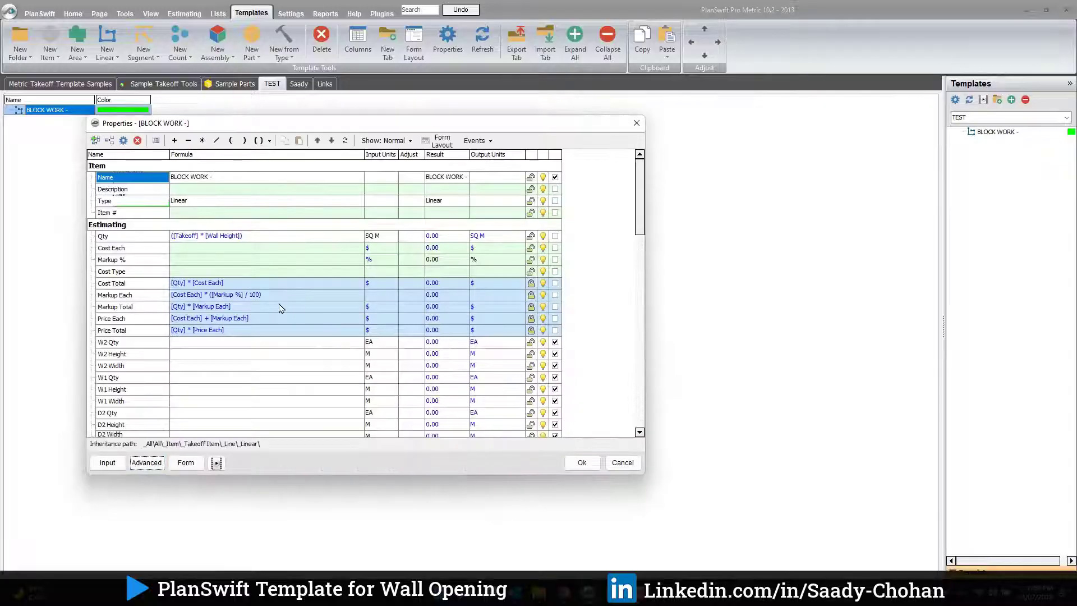
{"action": "scroll", "coordinate": [281, 308], "scroll_direction": "down", "scroll_amount": 4}
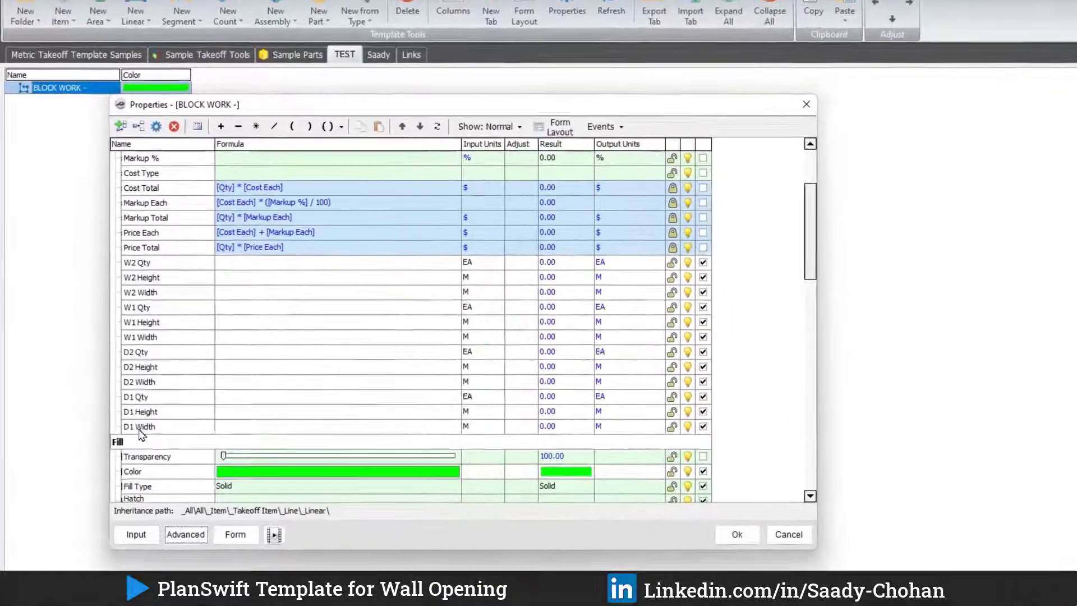
{"action": "left_click", "coordinate": [111, 378]}
{"action": "left_click", "coordinate": [161, 126]}
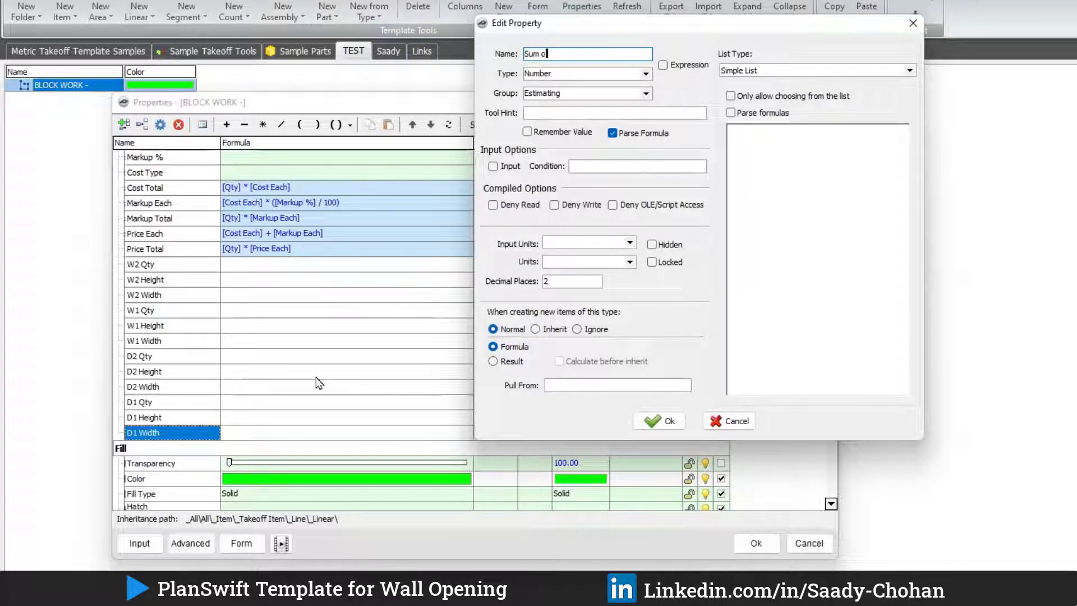
{"action": "key", "text": "ctrl+a"}
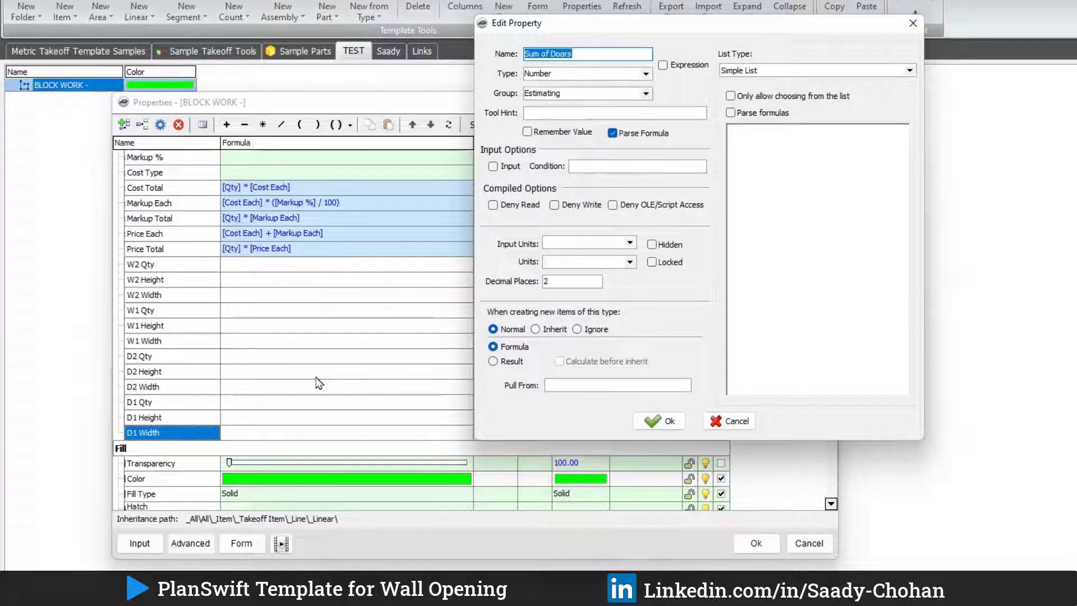
{"action": "left_click", "coordinate": [656, 420]}
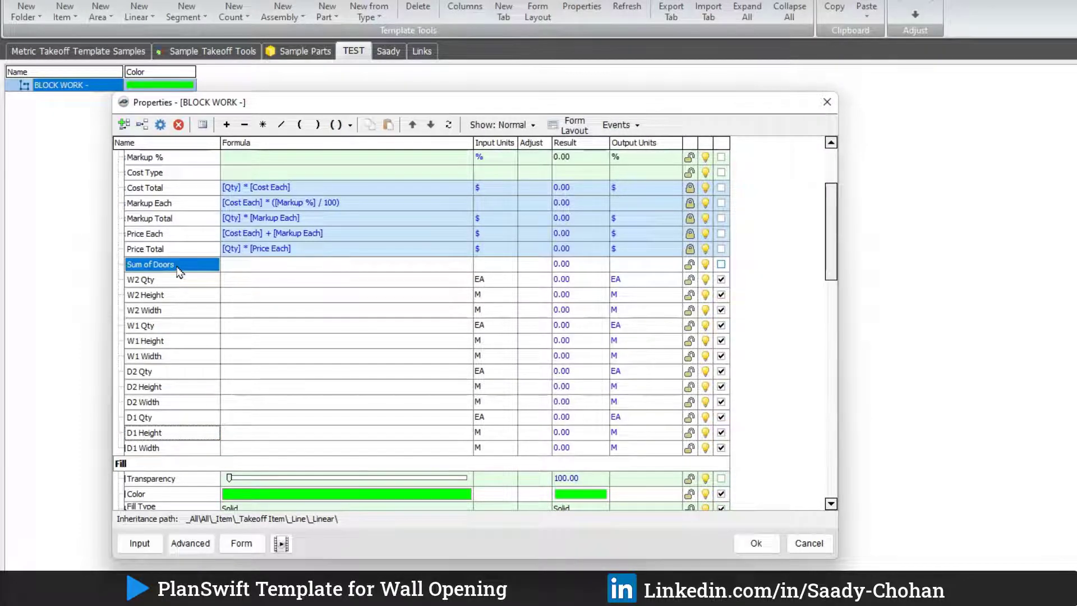
Step: Add another property to the Estimating group, named Sum of Windows
{"action": "left_click", "coordinate": [142, 124]}
{"action": "type", "text": "S"}
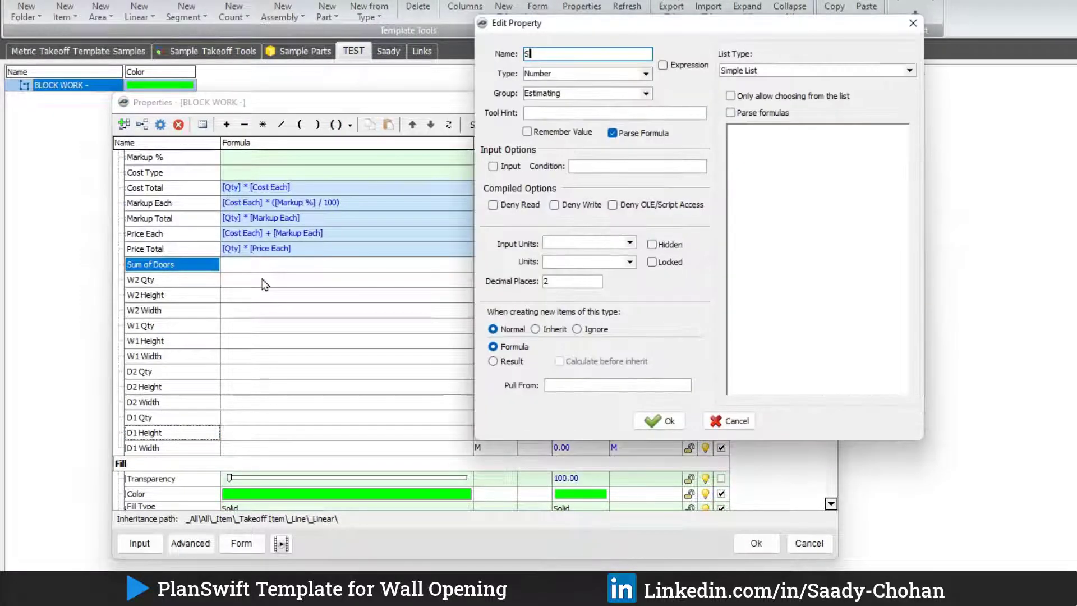
{"action": "type", "text": "um of Windows"}
{"action": "left_click", "coordinate": [644, 421]}
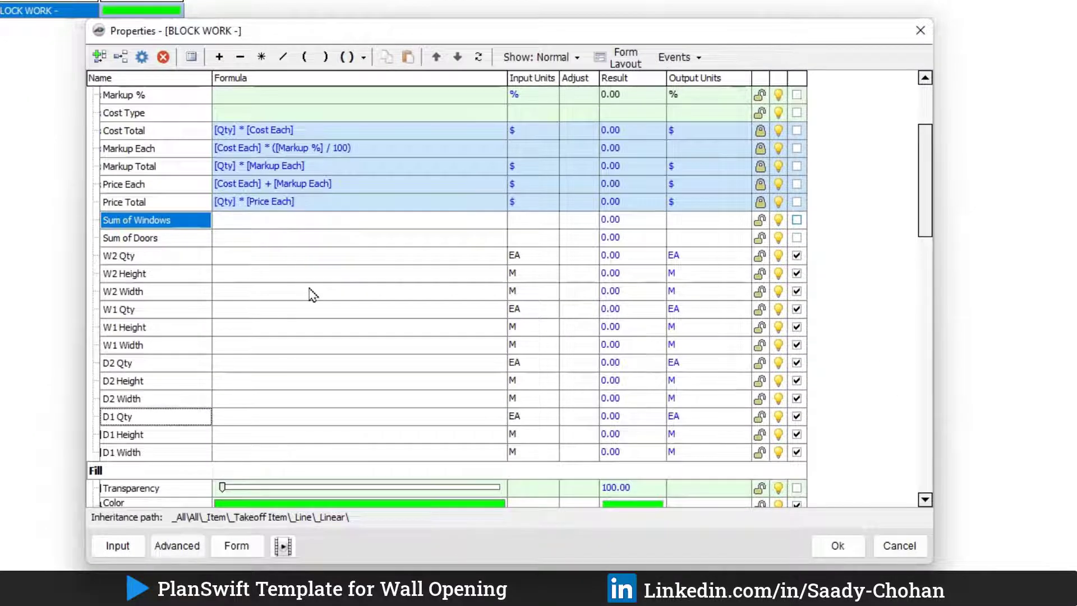
Step: Start the Sum of Windows formula with the parenthesised product ([W2 Qty] * [W2 Height] * [W2 Width])
{"action": "left_click", "coordinate": [284, 243]}
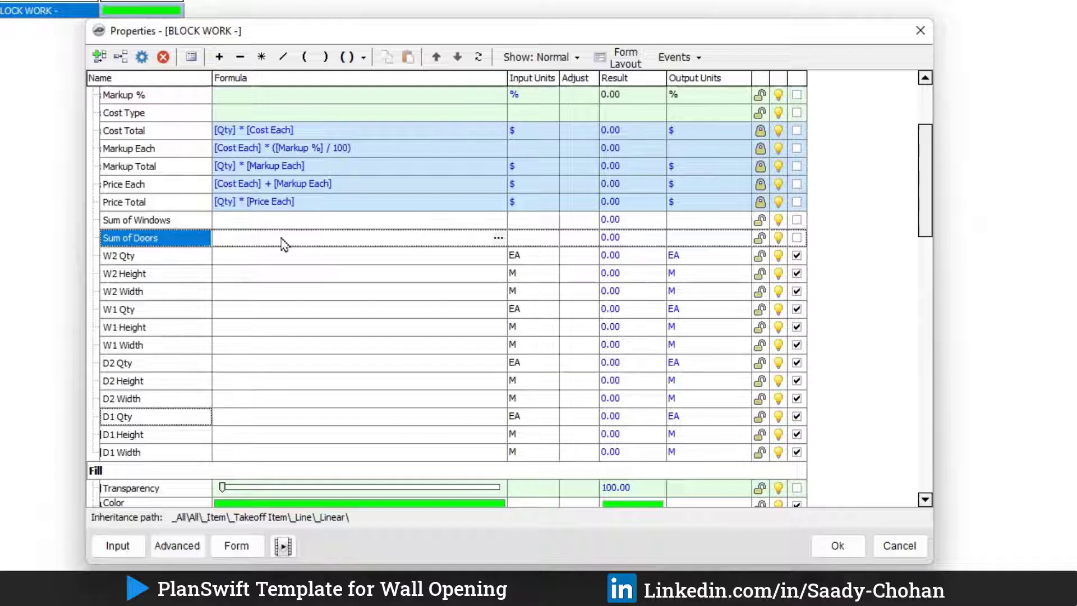
{"action": "key", "text": "Up"}
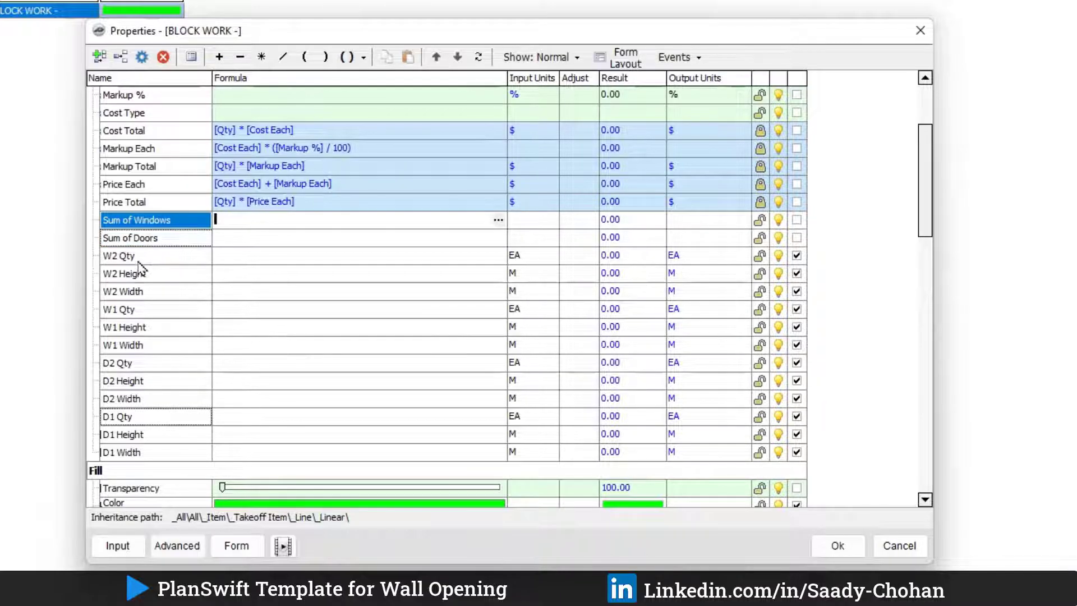
{"action": "left_click_drag", "start_coordinate": [135, 257], "coordinate": [231, 223]}
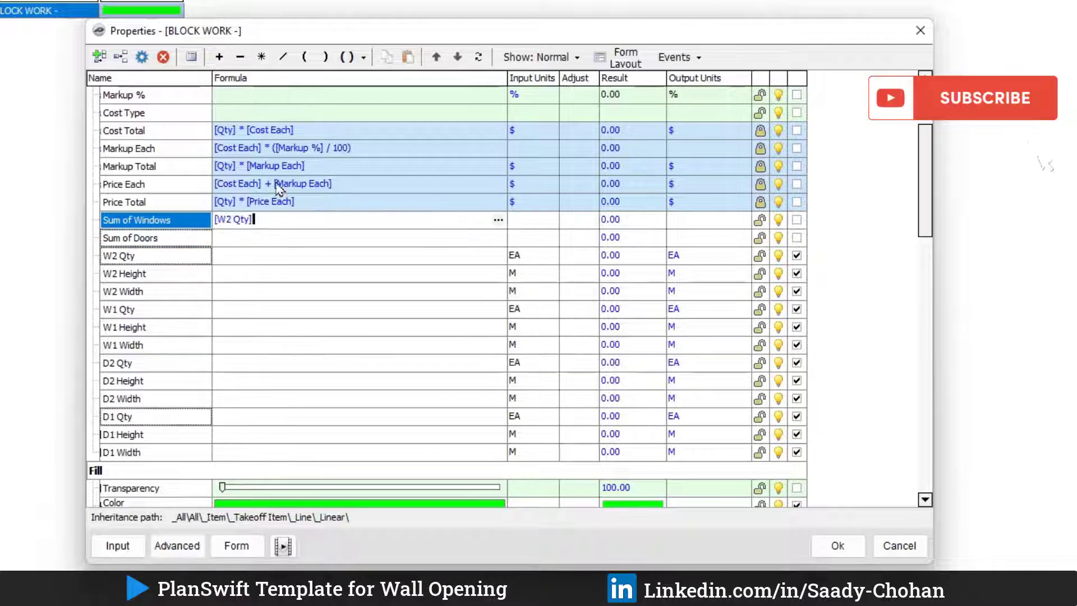
{"action": "left_click", "coordinate": [262, 57]}
{"action": "left_click_drag", "start_coordinate": [161, 276], "coordinate": [274, 228]}
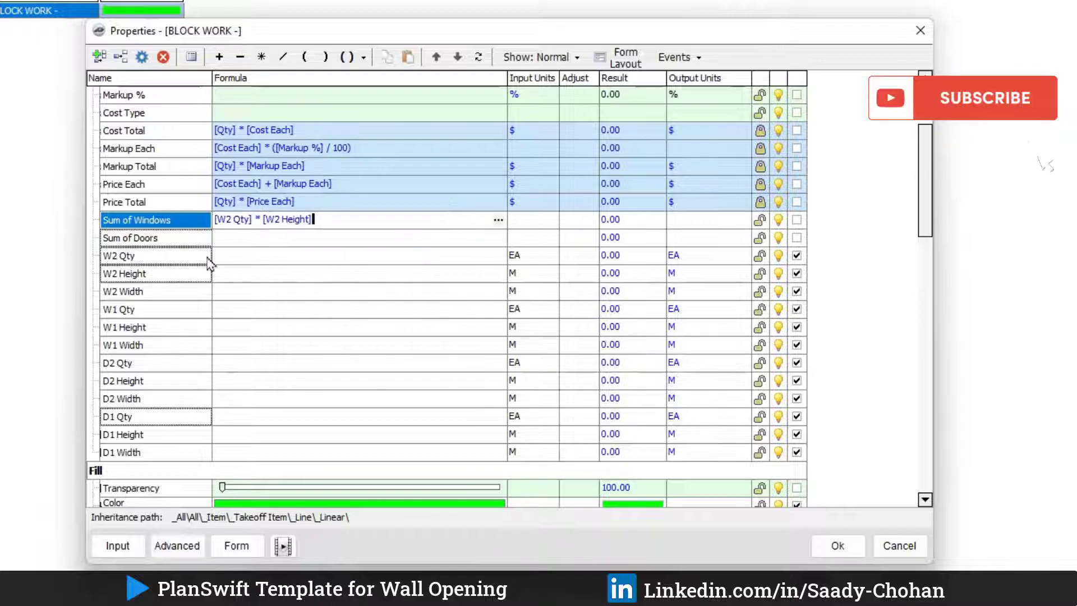
{"action": "left_click", "coordinate": [262, 57]}
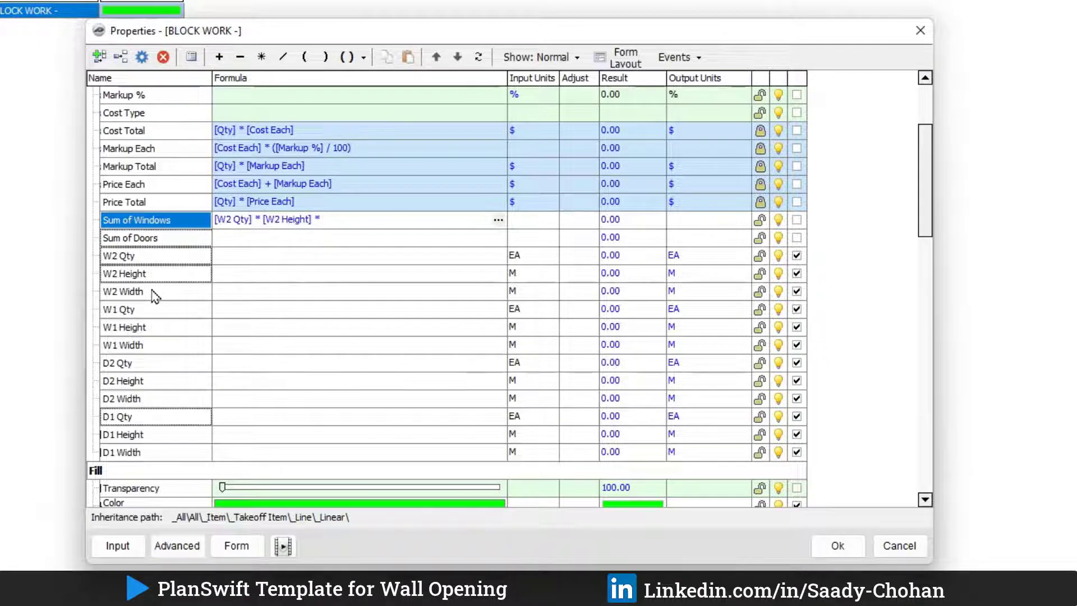
{"action": "left_click_drag", "start_coordinate": [154, 296], "coordinate": [197, 225]}
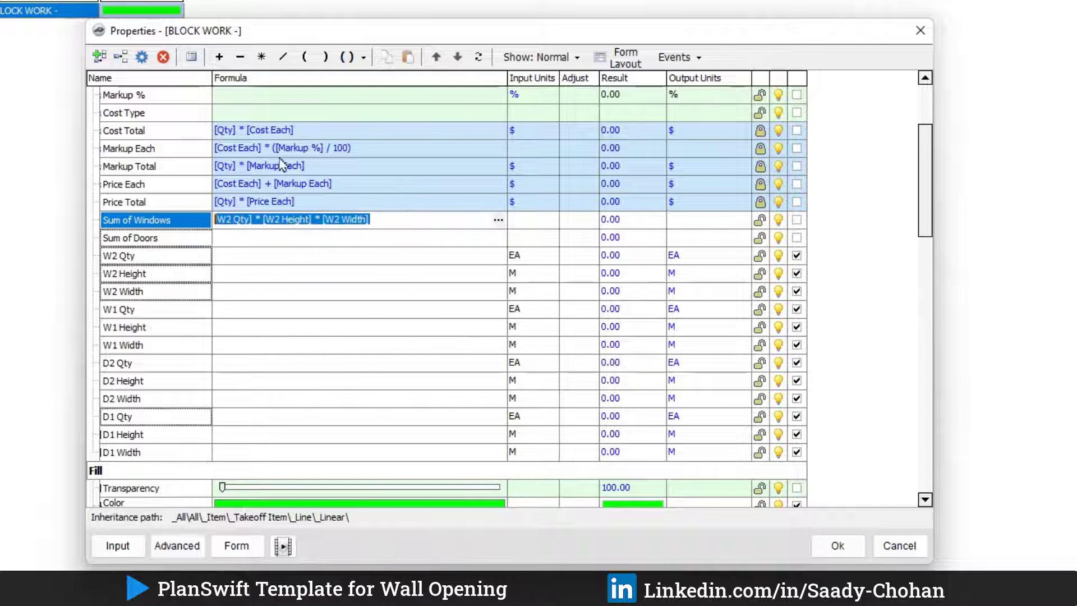
{"action": "left_click", "coordinate": [363, 57]}
{"action": "left_click", "coordinate": [367, 79]}
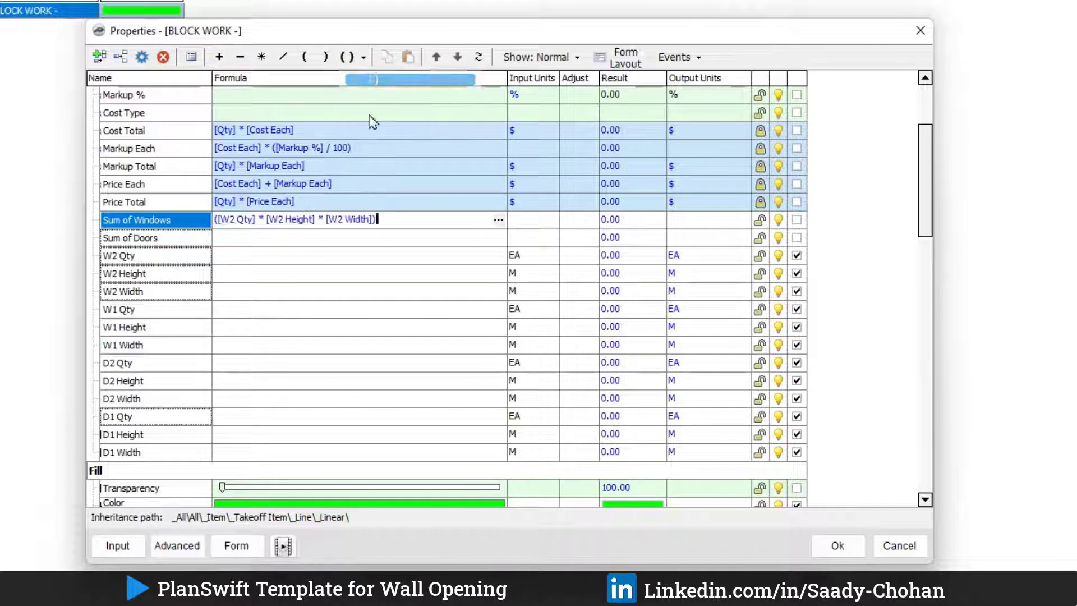
Step: Extend the Sum of Windows formula with + ([W1 Qty] * [W1 Height] * [W1 Width]), keeping the W1 product in parentheses
{"action": "left_click", "coordinate": [219, 57]}
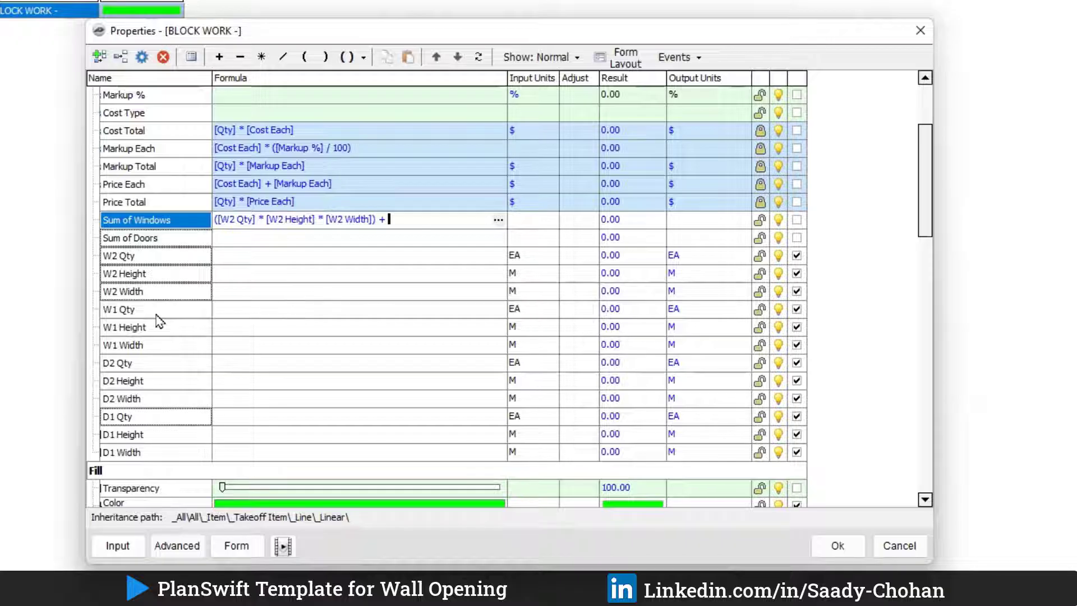
{"action": "left_click_drag", "start_coordinate": [166, 312], "coordinate": [396, 225]}
{"action": "left_click", "coordinate": [261, 57]}
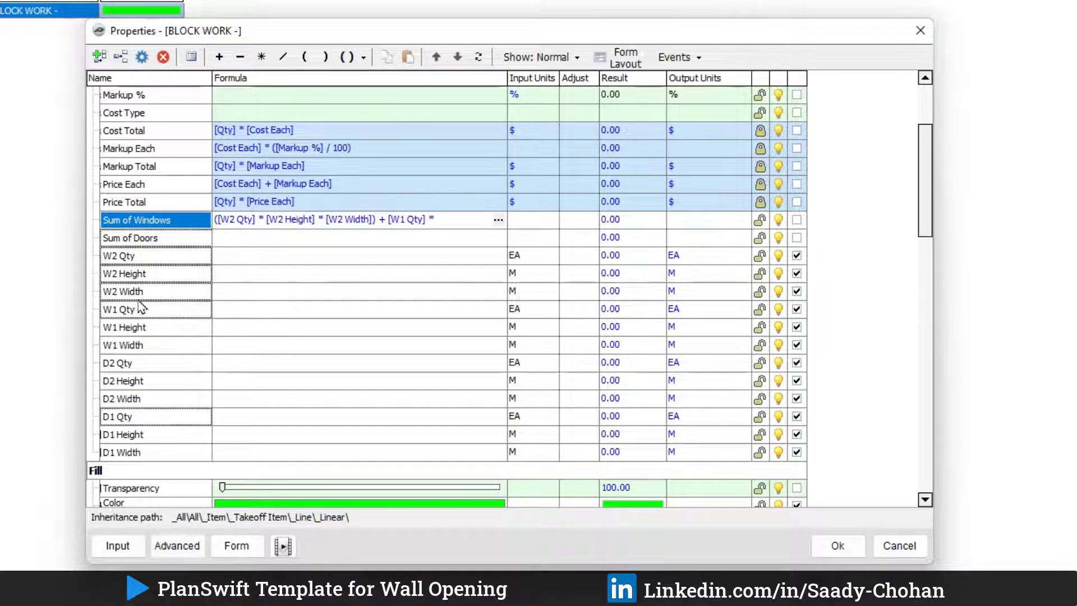
{"action": "left_click_drag", "start_coordinate": [126, 327], "coordinate": [494, 221]}
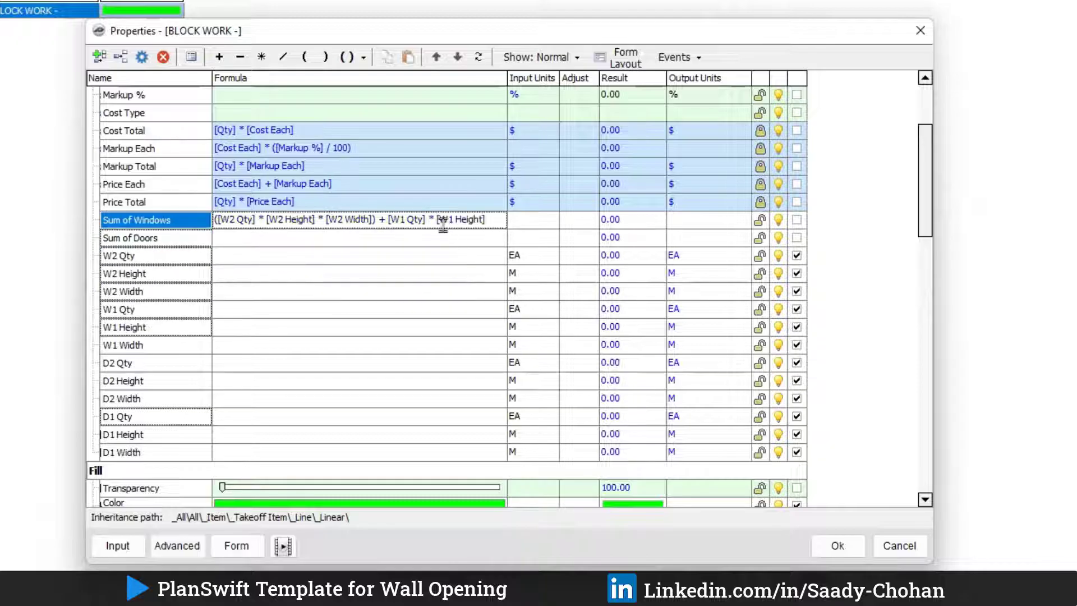
{"action": "left_click", "coordinate": [261, 56]}
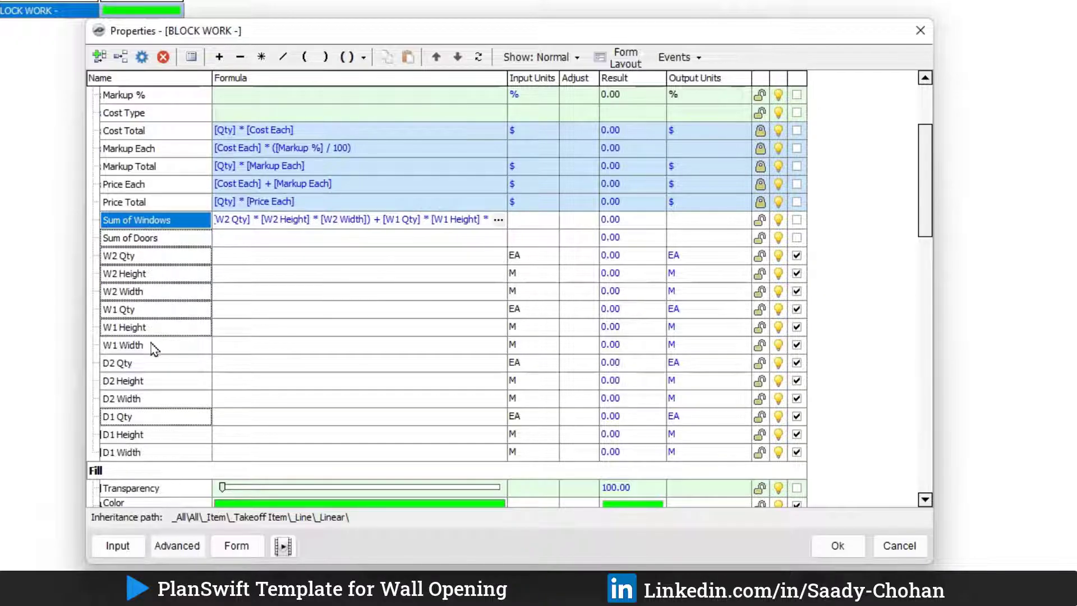
{"action": "left_click_drag", "start_coordinate": [155, 347], "coordinate": [498, 233]}
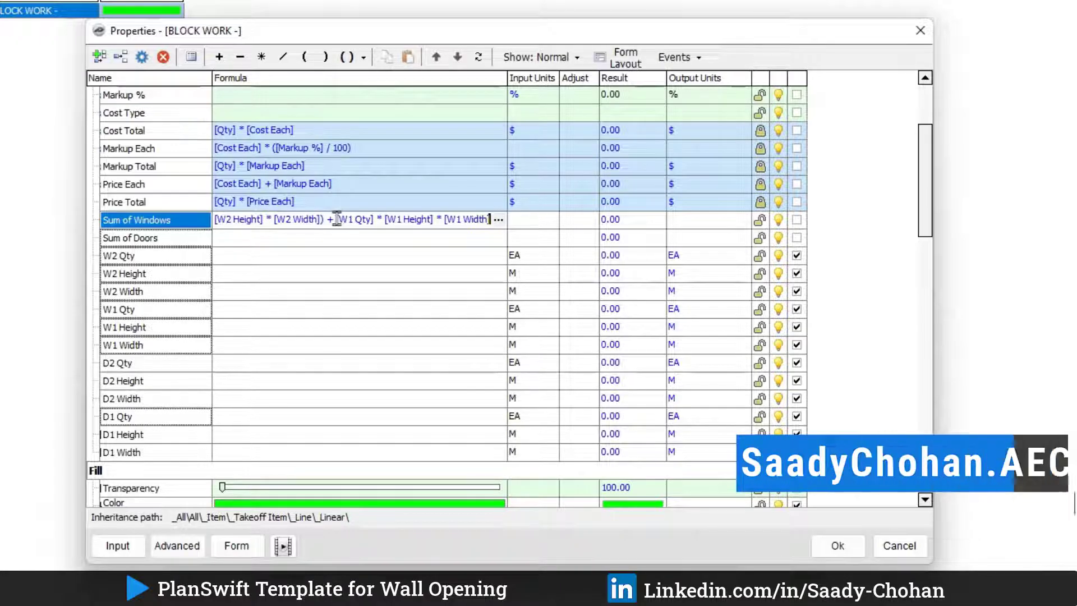
{"action": "left_click_drag", "start_coordinate": [336, 219], "coordinate": [494, 222]}
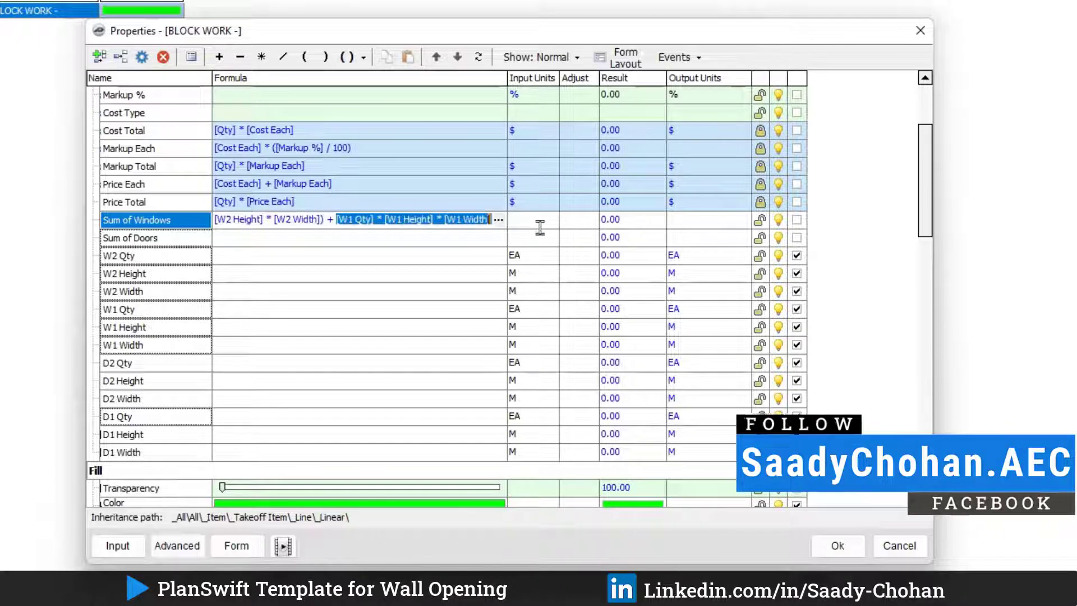
{"action": "left_click", "coordinate": [363, 58]}
{"action": "left_click", "coordinate": [376, 81]}
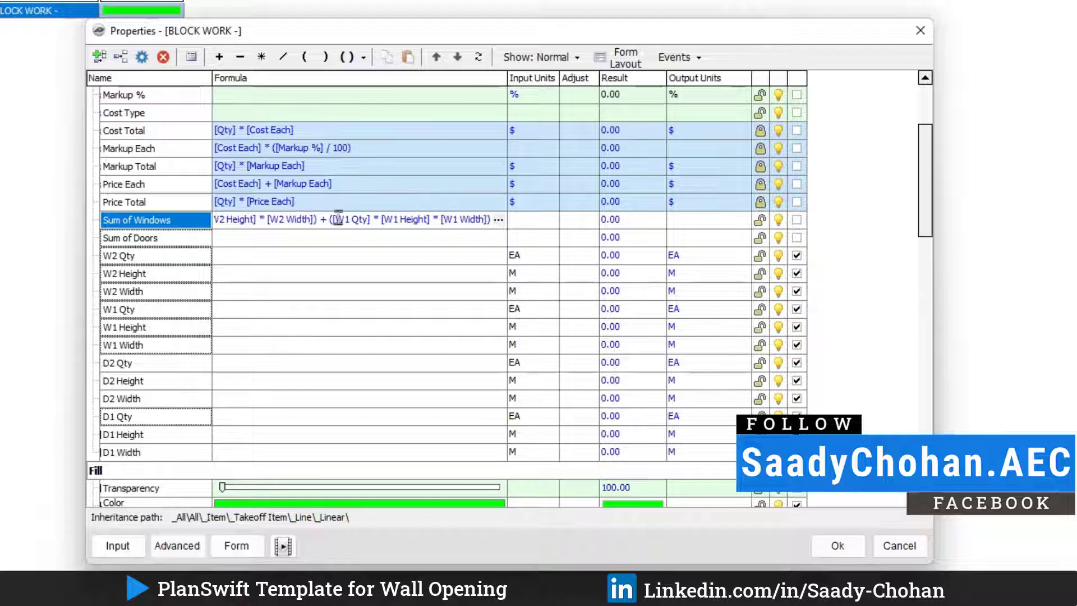
{"action": "left_click", "coordinate": [340, 238]}
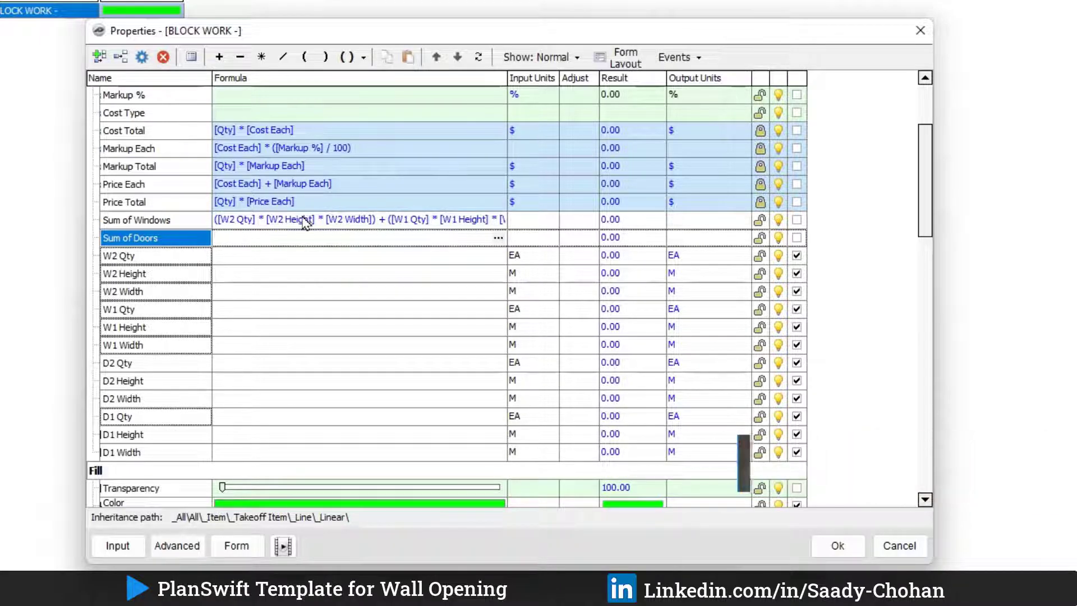
Step: Set the input units of Sum of Windows to SQ M
{"action": "left_click", "coordinate": [537, 221]}
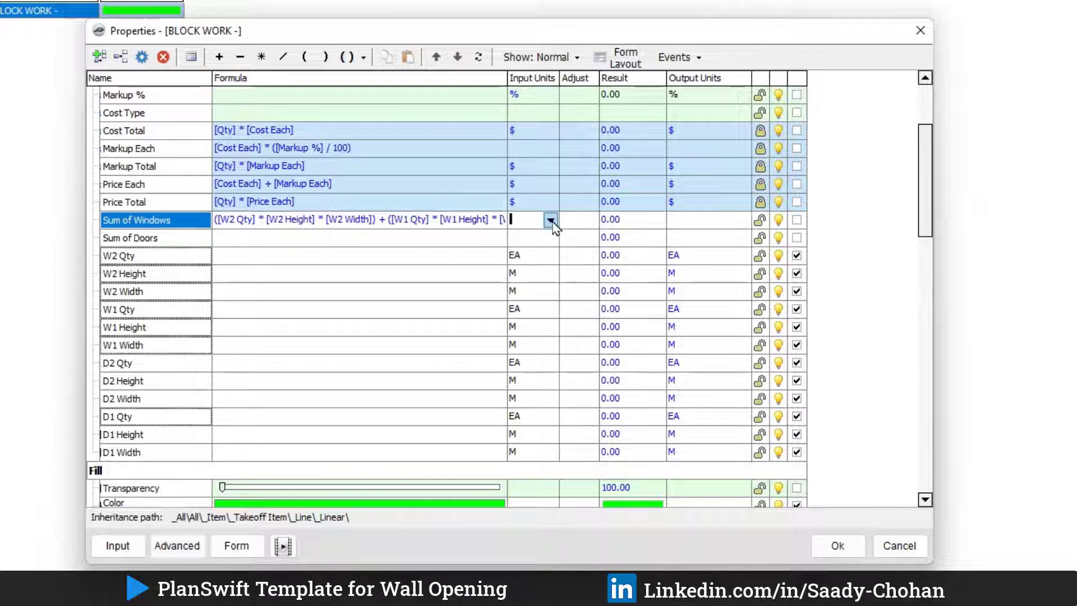
{"action": "left_click", "coordinate": [550, 219]}
{"action": "scroll", "coordinate": [522, 297], "scroll_direction": "down", "scroll_amount": 3}
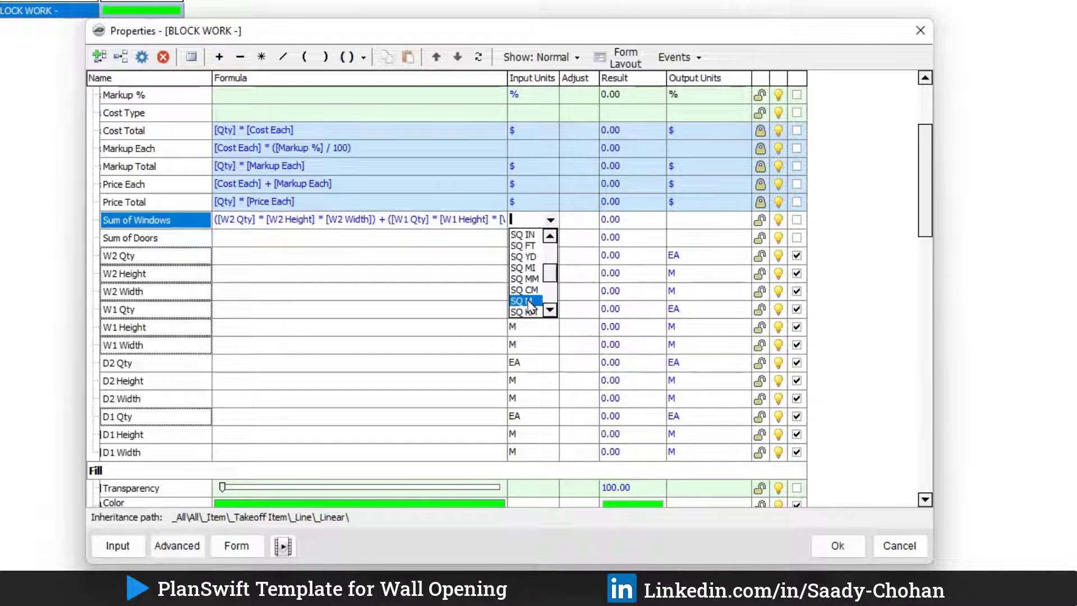
{"action": "left_click", "coordinate": [522, 301]}
Step: Move the Sum of Doors property down the list so it sits between W1 Width and D2 Qty
{"action": "left_click", "coordinate": [315, 243]}
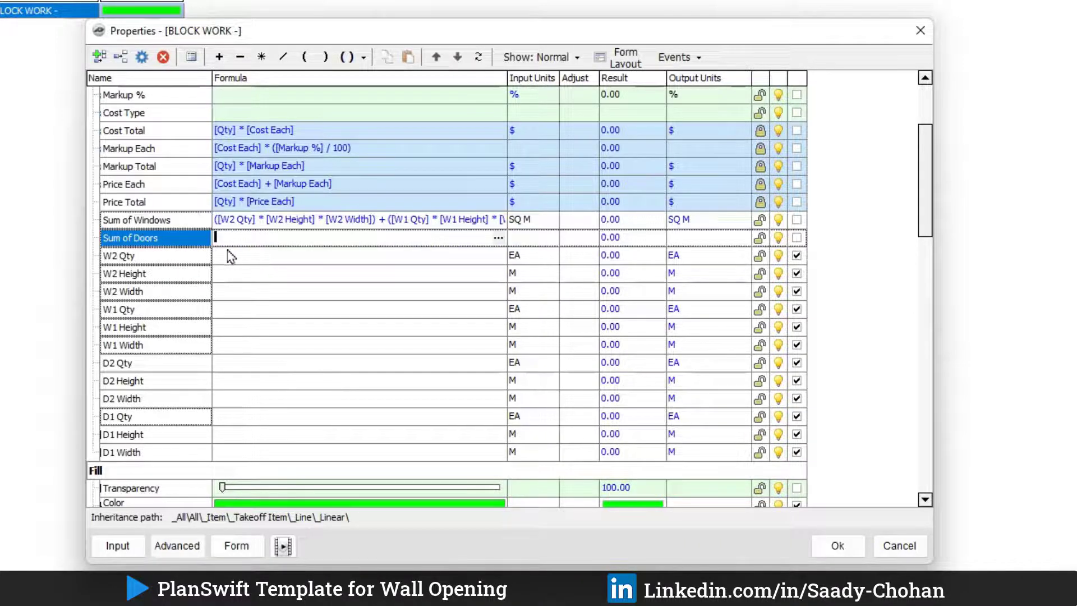
{"action": "left_click", "coordinate": [457, 57]}
{"action": "left_click", "coordinate": [458, 56]}
{"action": "left_click", "coordinate": [457, 57]}
{"action": "left_click", "coordinate": [457, 57]}
{"action": "left_click", "coordinate": [457, 56]}
{"action": "left_click", "coordinate": [457, 57]}
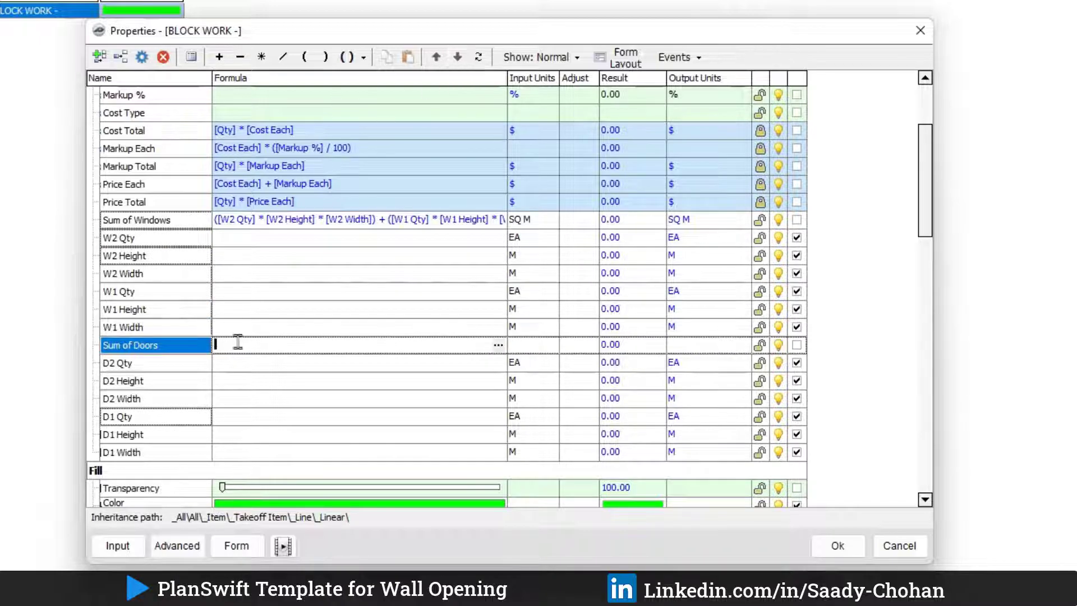
{"action": "key", "text": "Escape"}
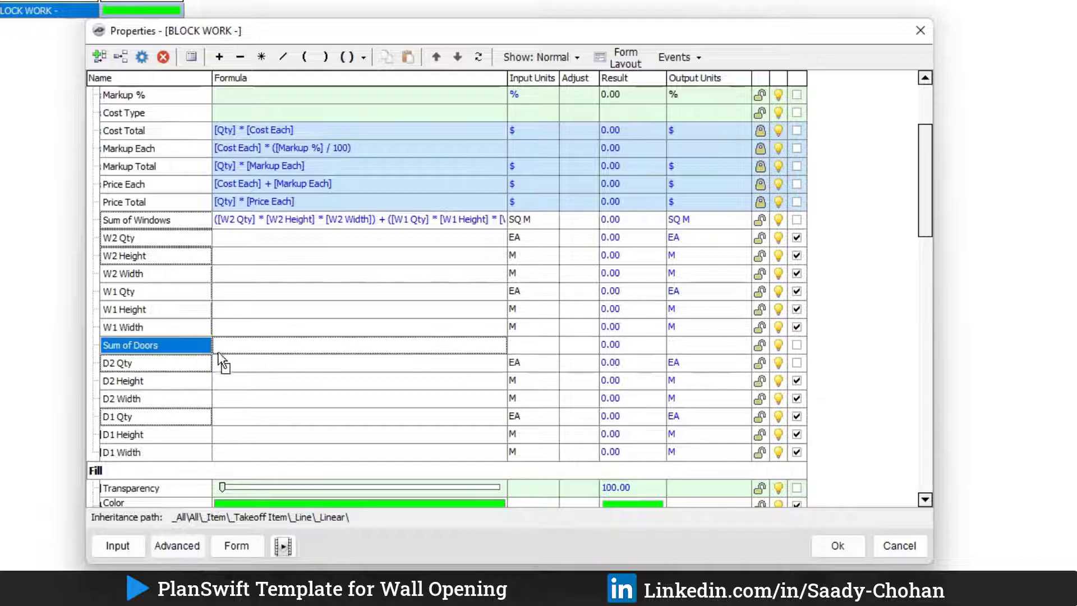
Step: Start the Sum of Doors formula with the parenthesised product ([D2 Qty] * [D2 Height] * [D2 Width])
{"action": "left_click_drag", "start_coordinate": [219, 353], "coordinate": [225, 348]}
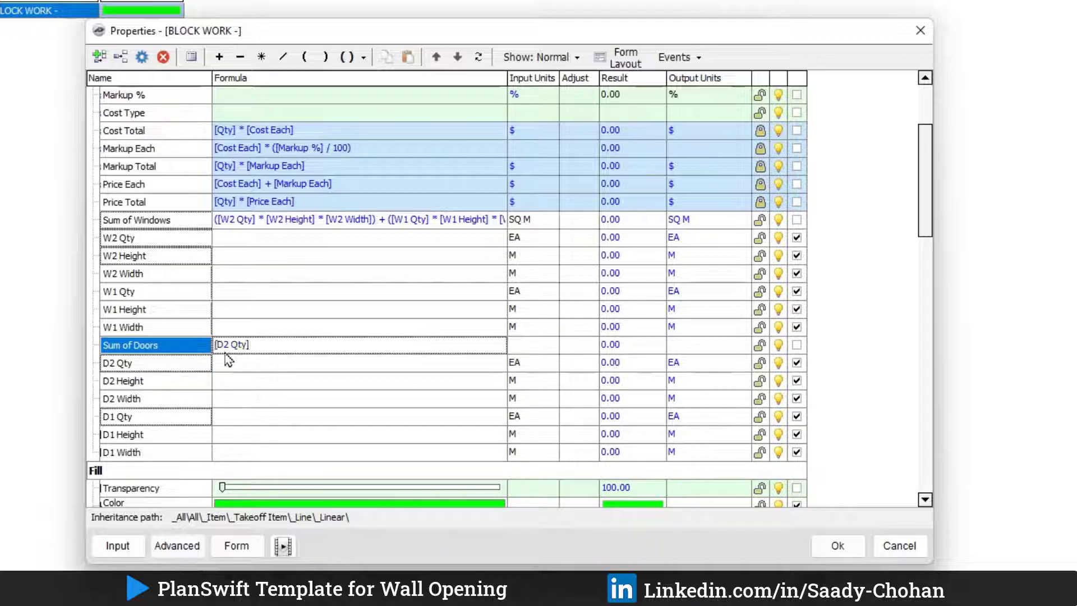
{"action": "left_click", "coordinate": [262, 57]}
{"action": "left_click_drag", "start_coordinate": [149, 380], "coordinate": [277, 349]}
{"action": "left_click", "coordinate": [262, 56]}
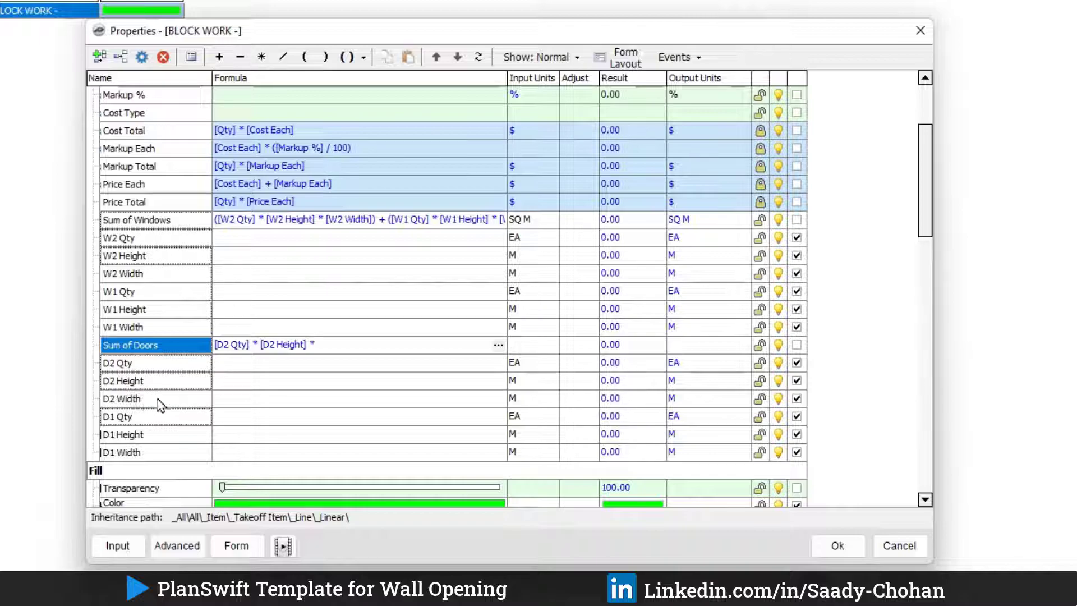
{"action": "left_click_drag", "start_coordinate": [161, 404], "coordinate": [326, 344]}
{"action": "left_click_drag", "start_coordinate": [375, 345], "coordinate": [213, 345]}
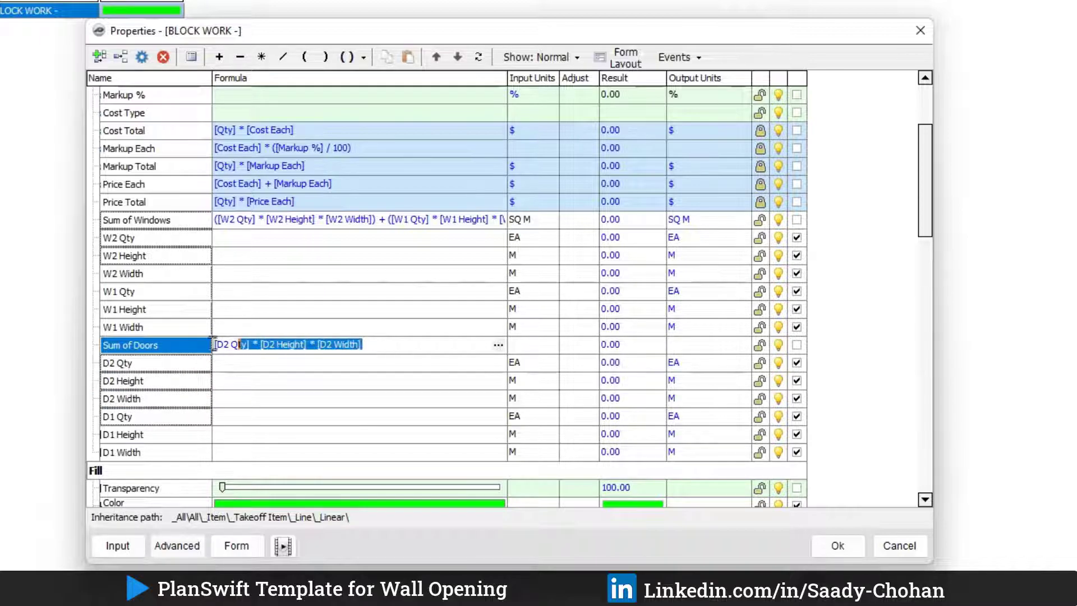
{"action": "left_click", "coordinate": [364, 58]}
{"action": "left_click", "coordinate": [373, 79]}
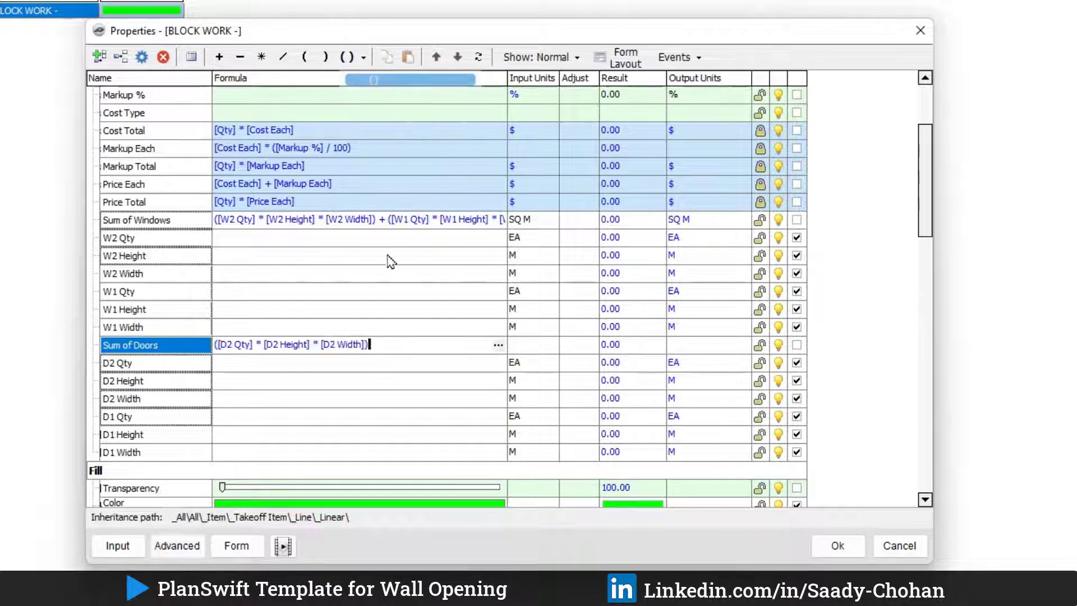
Step: Extend the Sum of Doors formula with + [D1 Qty] * [D1 Height] * [D1 Width]
{"action": "left_click", "coordinate": [220, 57]}
{"action": "left_click", "coordinate": [377, 364]}
{"action": "left_click", "coordinate": [395, 344]}
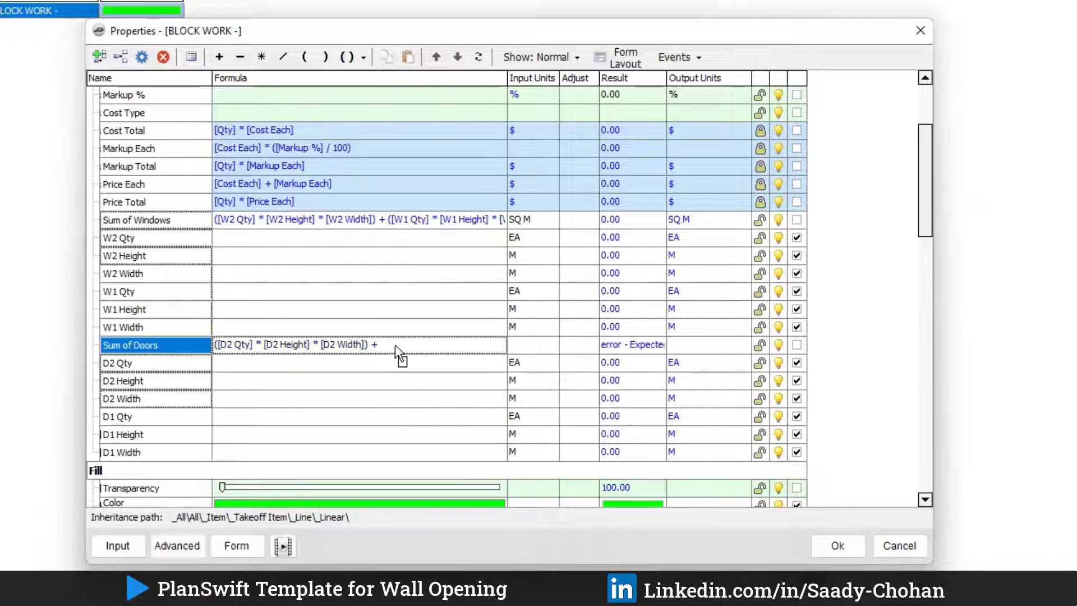
{"action": "left_click", "coordinate": [183, 418]}
{"action": "left_click", "coordinate": [262, 57]}
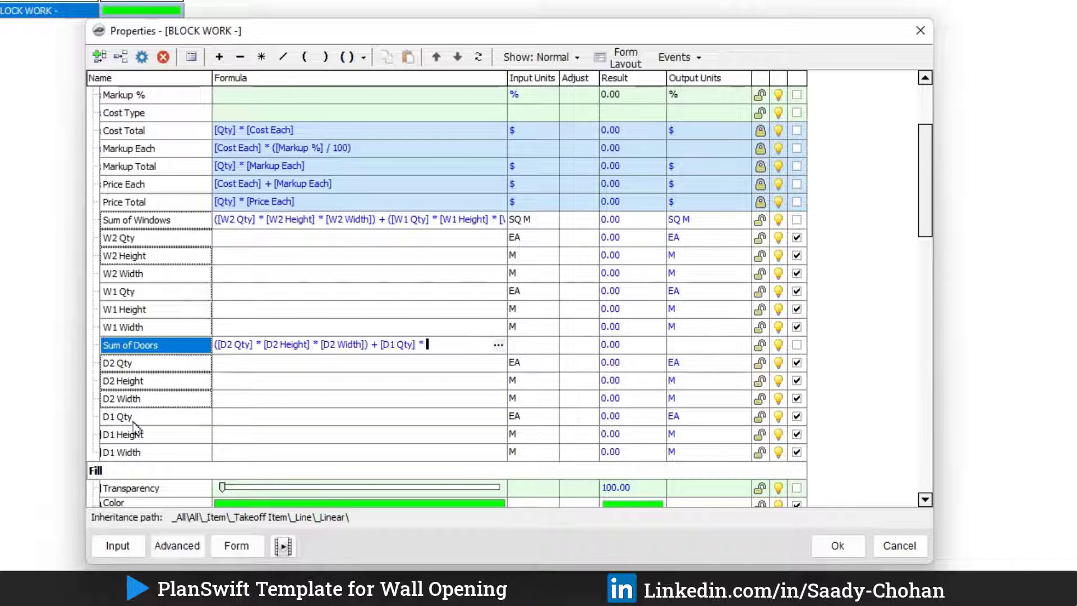
{"action": "left_click", "coordinate": [425, 359]}
{"action": "left_click", "coordinate": [436, 346]}
{"action": "left_click", "coordinate": [301, 429]}
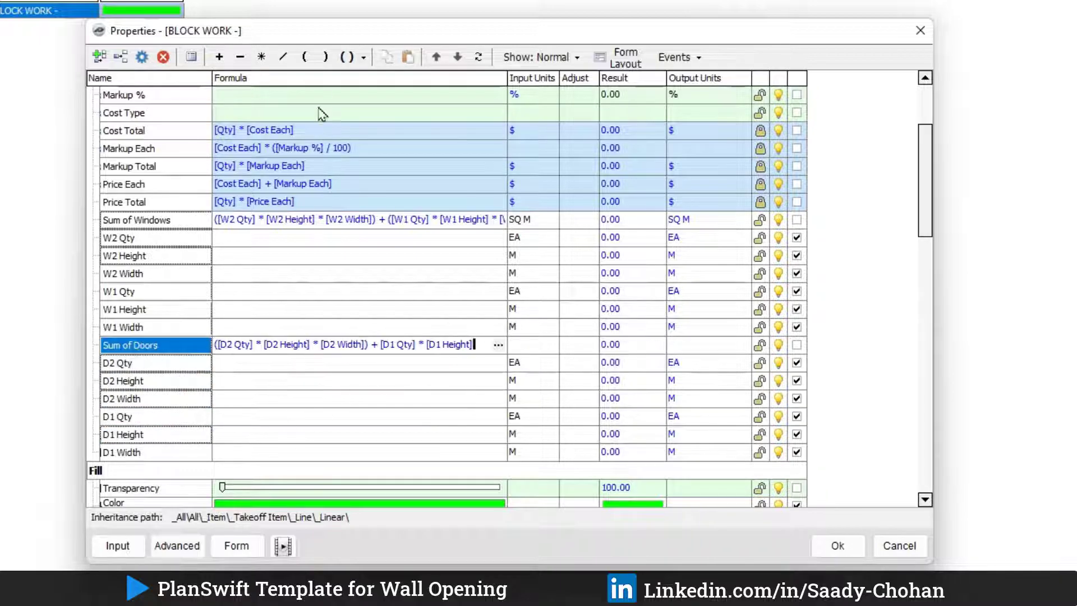
{"action": "left_click", "coordinate": [262, 56]}
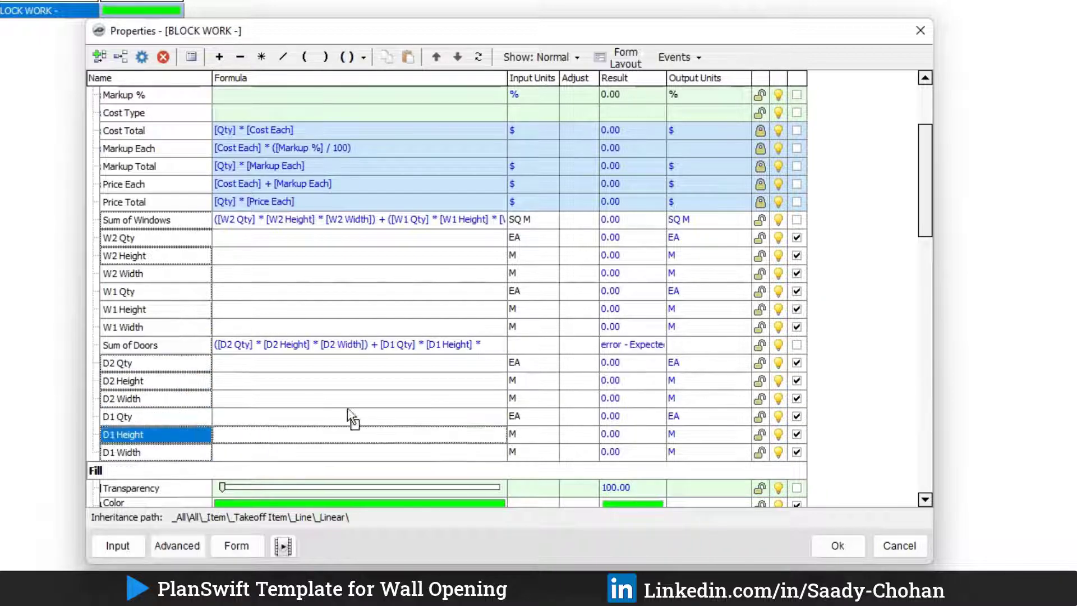
{"action": "left_click_drag", "start_coordinate": [492, 355], "coordinate": [489, 347]}
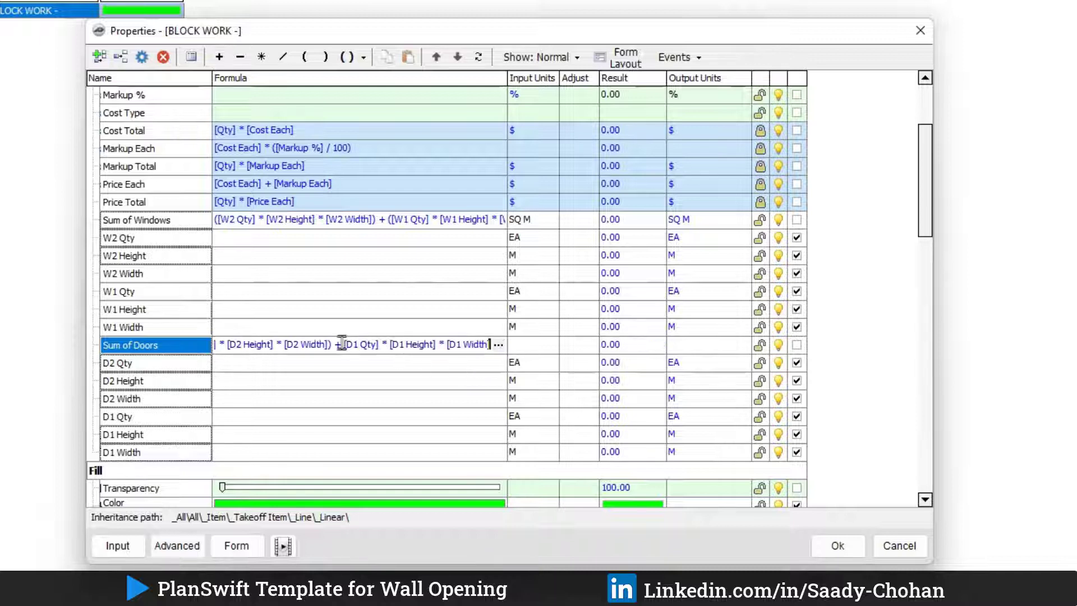
Step: Enclose the D1 product in the Sum of Doors formula in parentheses and commit the formula
{"action": "left_click_drag", "start_coordinate": [342, 344], "coordinate": [527, 344]}
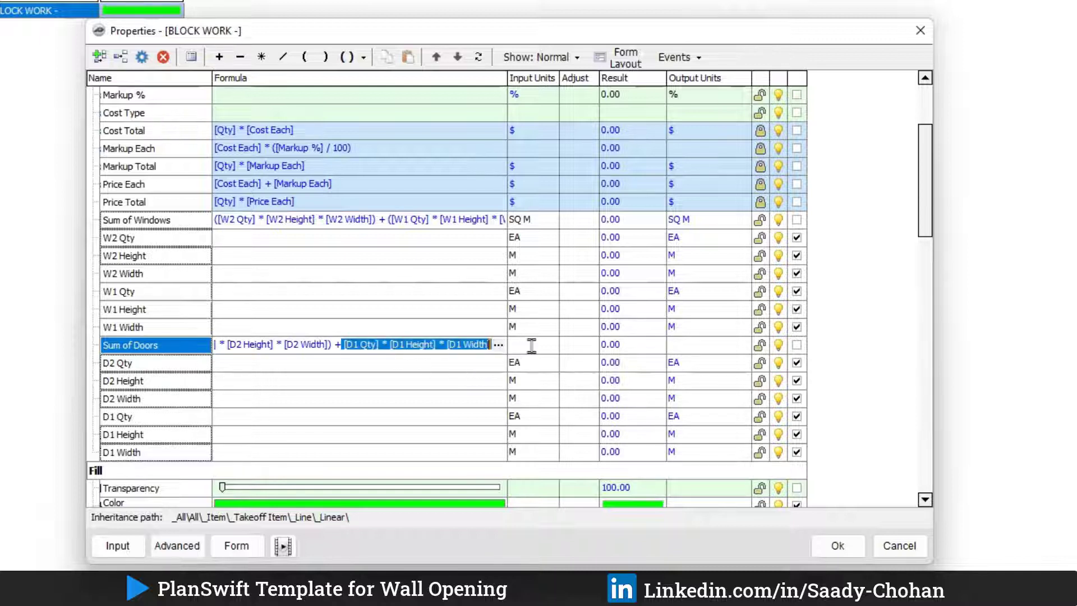
{"action": "left_click", "coordinate": [351, 58]}
{"action": "left_click", "coordinate": [360, 81]}
{"action": "left_click", "coordinate": [337, 364]}
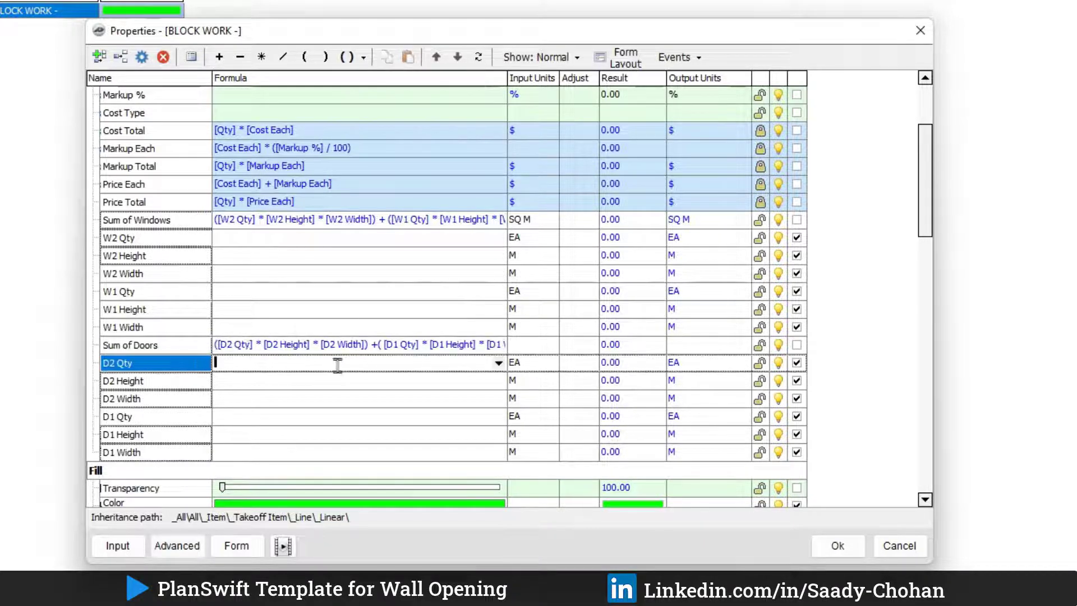
Step: Remove the opening square bracket before D1 Qty in the Sum of Doors formula to check the result, and restore it
{"action": "left_click", "coordinate": [328, 345]}
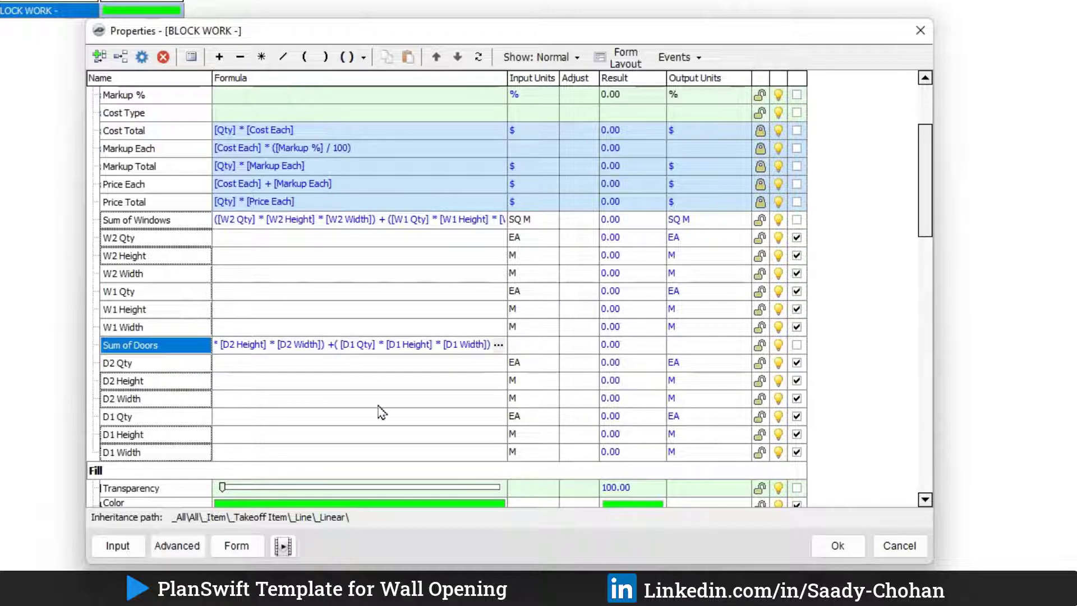
{"action": "key", "text": "BackSpace"}
{"action": "key", "text": "Down"}
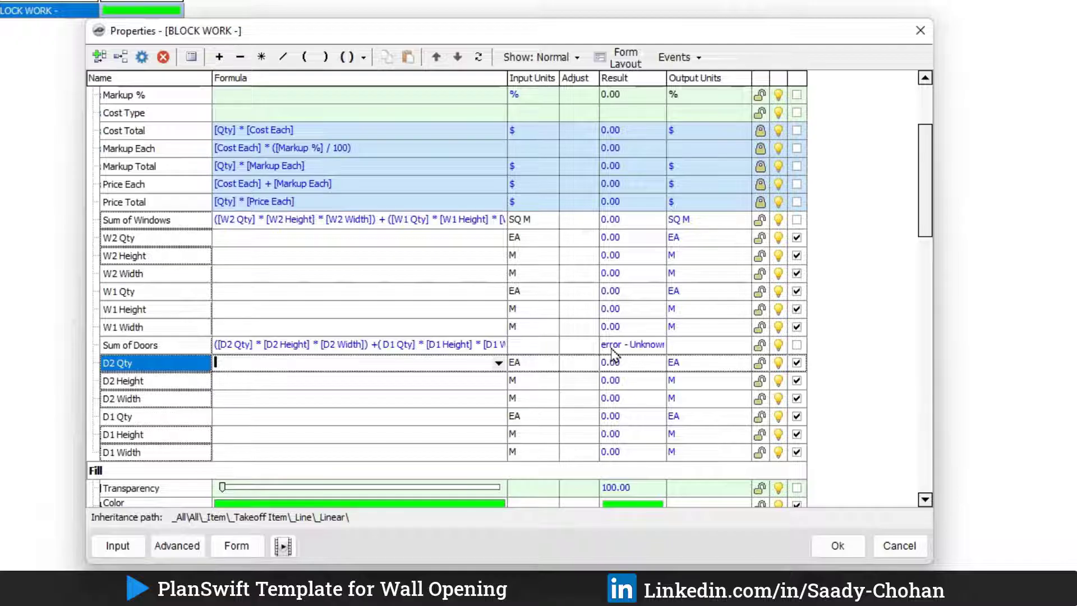
{"action": "left_click", "coordinate": [383, 346]}
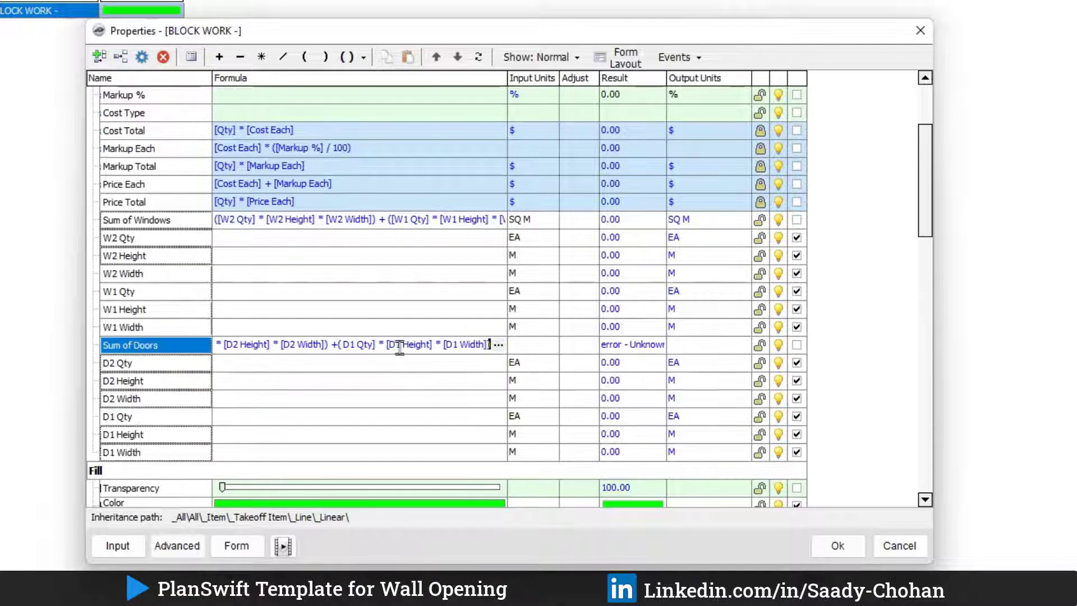
{"action": "left_click", "coordinate": [343, 345]}
{"action": "type", "text": "["}
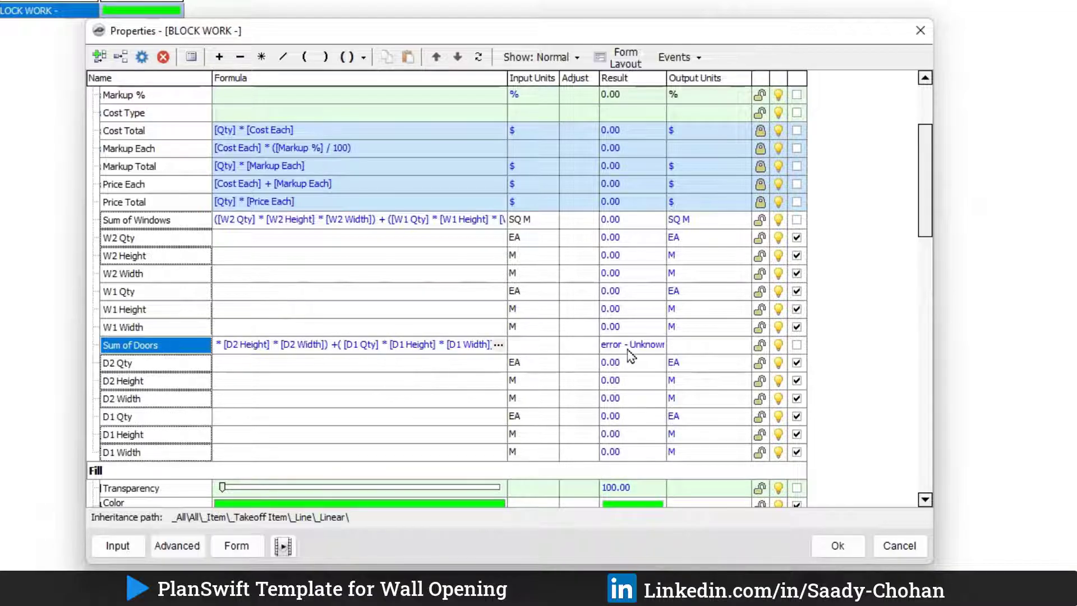
Step: Commit the Sum of Doors formula and set its input units to SQ M
{"action": "left_click", "coordinate": [458, 364]}
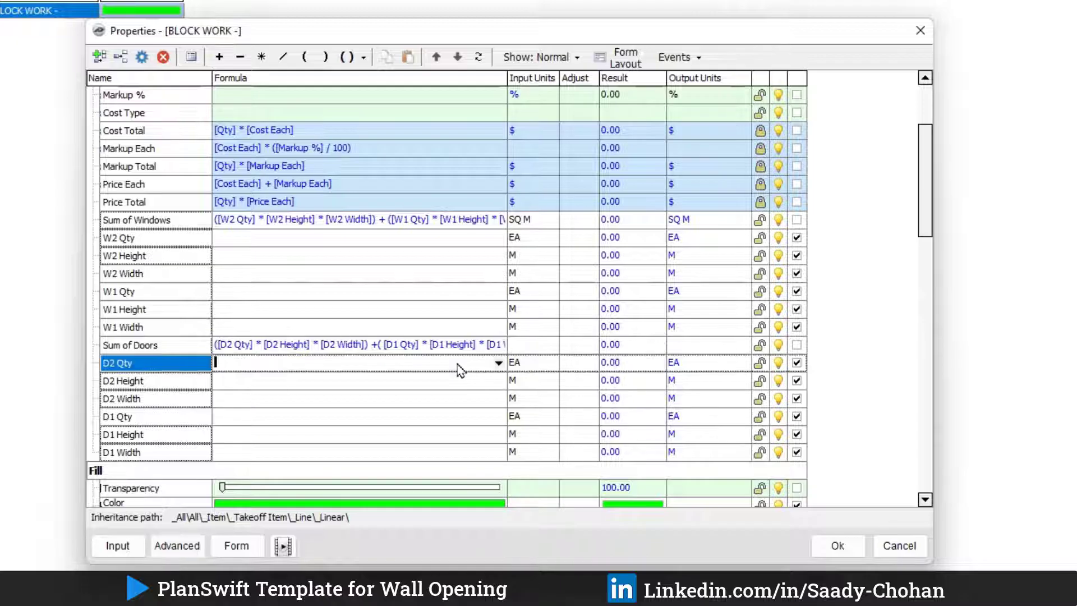
{"action": "left_click", "coordinate": [539, 345]}
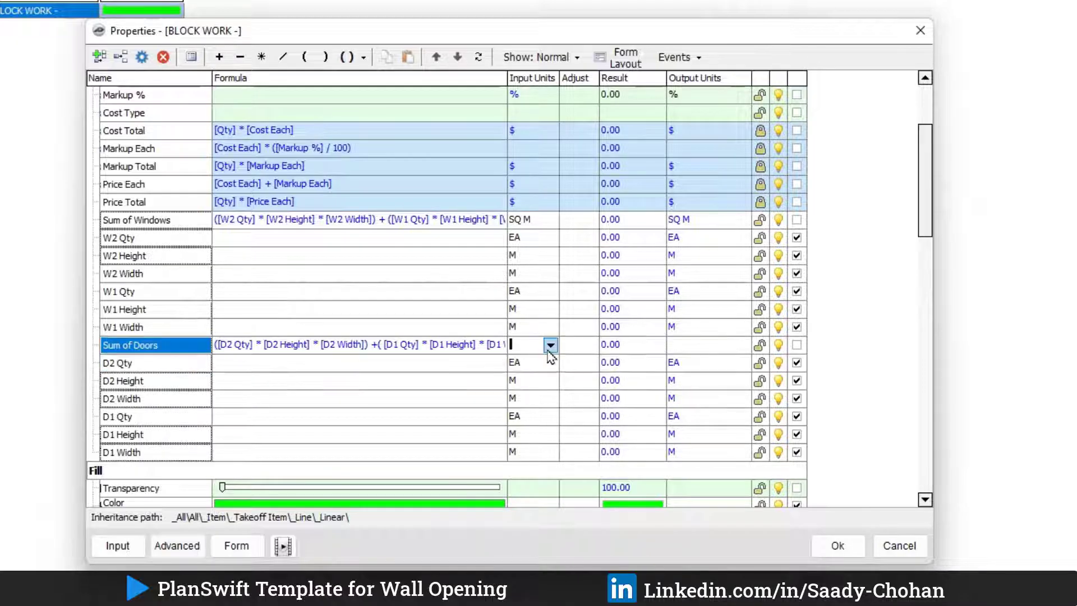
{"action": "left_click", "coordinate": [550, 345]}
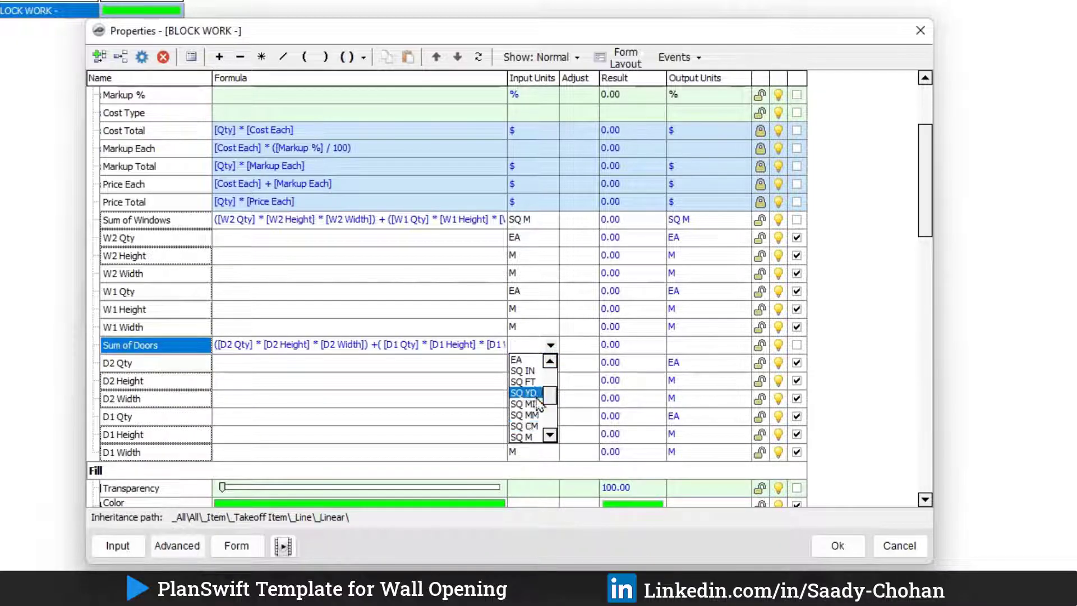
{"action": "left_click", "coordinate": [523, 422]}
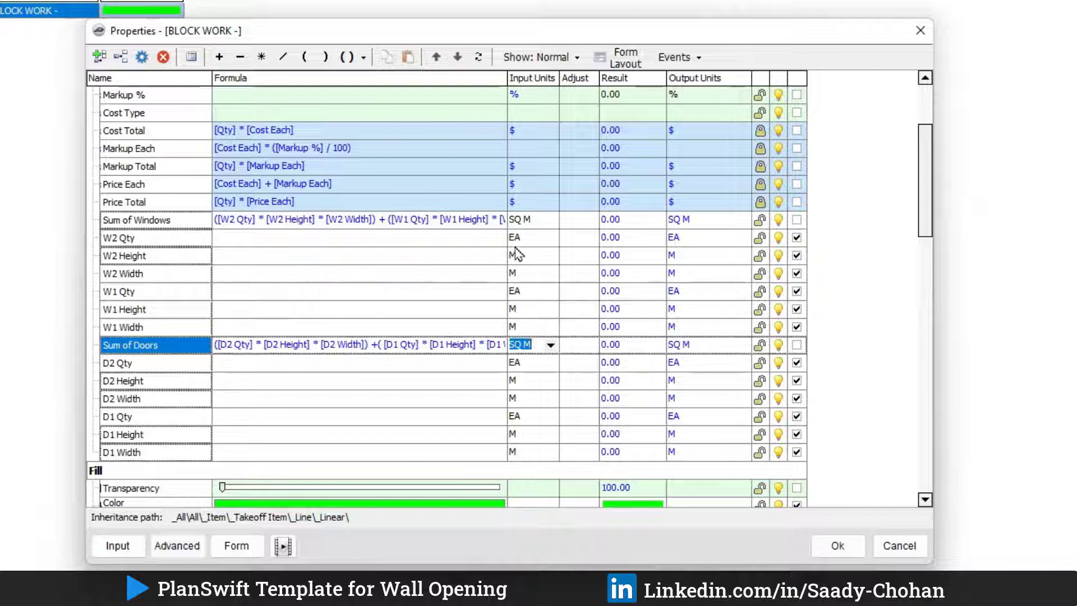
{"action": "left_click", "coordinate": [399, 328]}
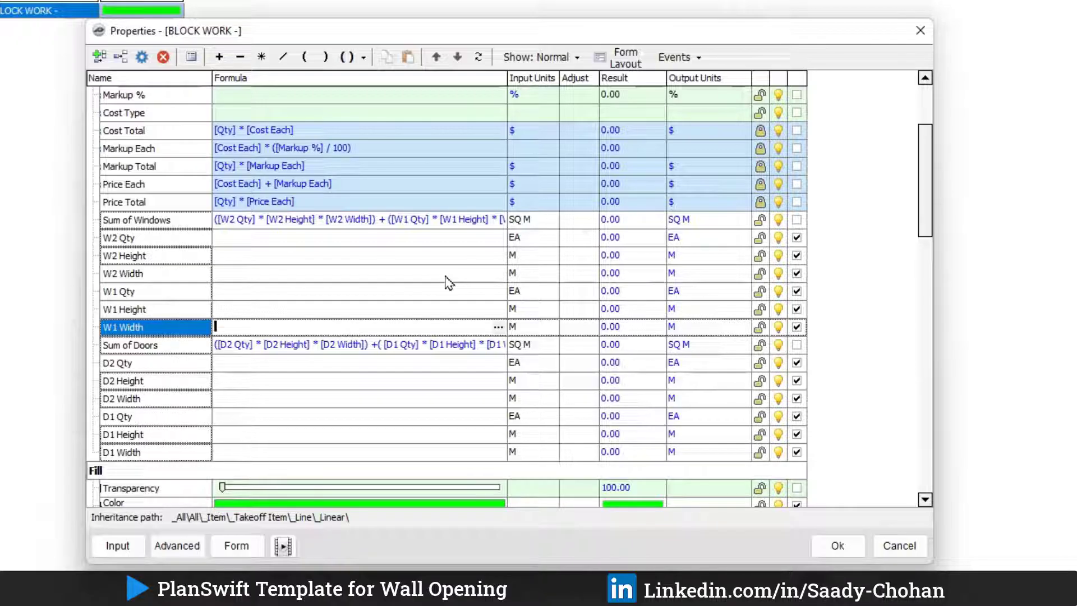
Step: Extend the Qty formula with - [Sum of Windows] - [Sum of Doors] and save the template's properties
{"action": "scroll", "coordinate": [348, 319], "scroll_direction": "up", "scroll_amount": 3}
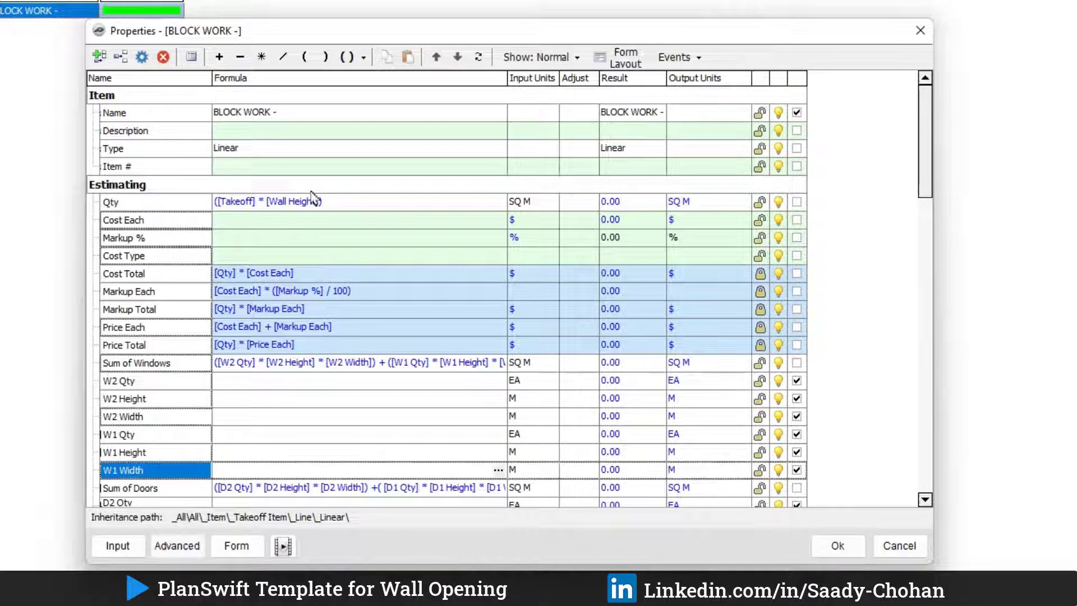
{"action": "left_click", "coordinate": [352, 207]}
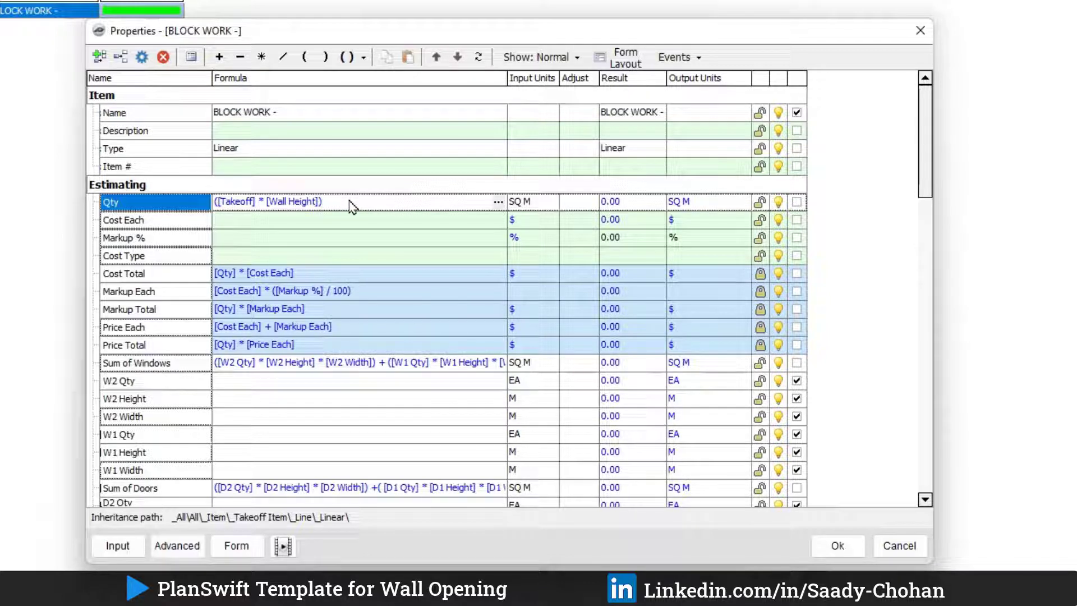
{"action": "left_click", "coordinate": [241, 60]}
{"action": "left_click_drag", "start_coordinate": [147, 365], "coordinate": [365, 203]}
{"action": "left_click", "coordinate": [240, 57]}
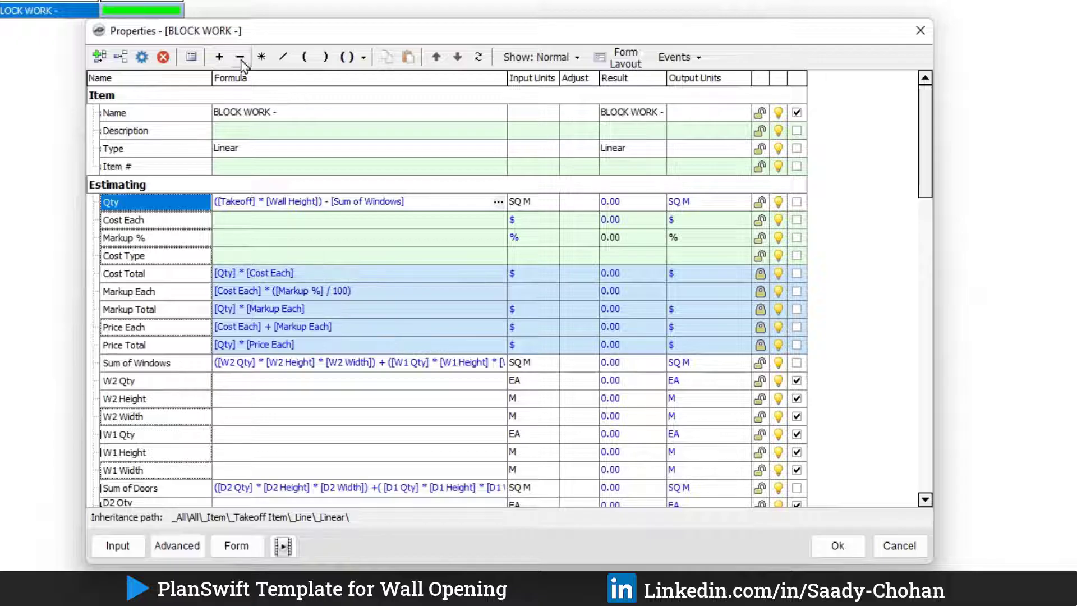
{"action": "left_click_drag", "start_coordinate": [147, 487], "coordinate": [438, 203]}
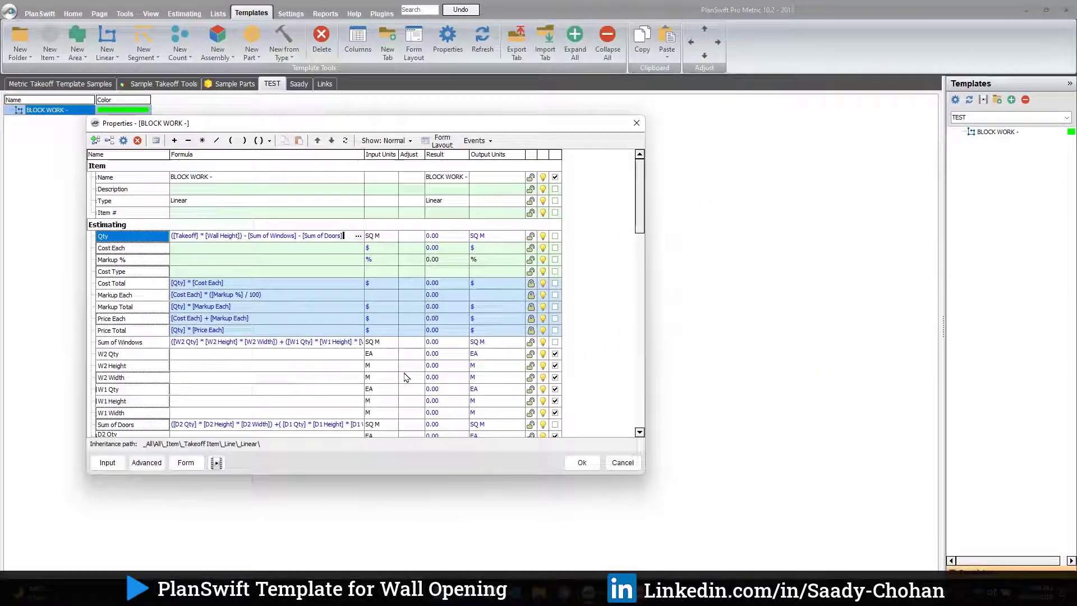
{"action": "left_click", "coordinate": [835, 543]}
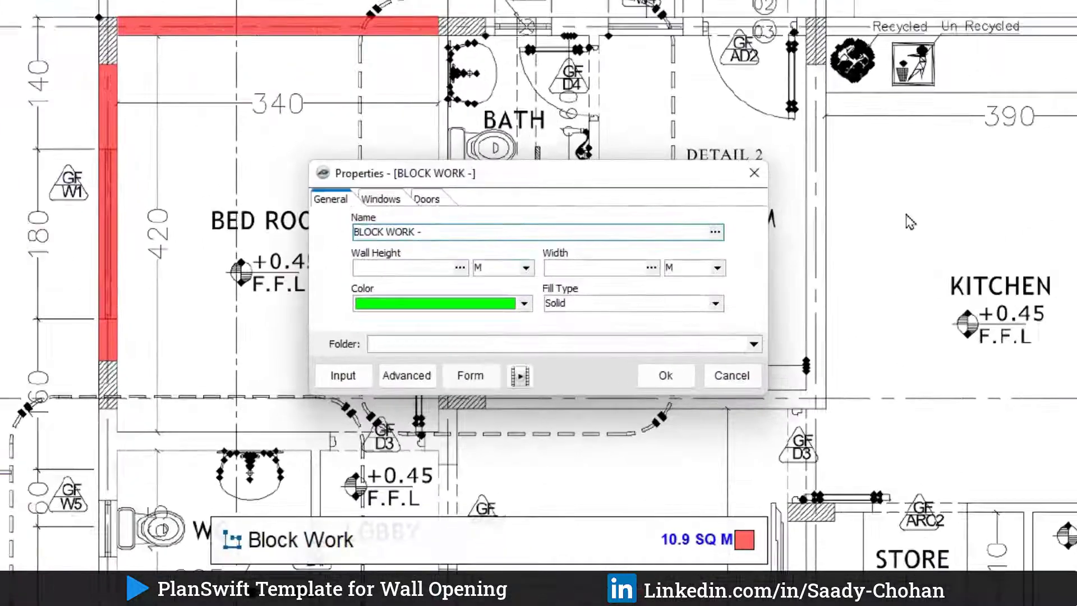
Step: Set the new BLOCK WORK takeoff's wall height to 2.5 m and width to 0.20 m, check its window and door pages, and start recording
{"action": "key", "text": "End"}
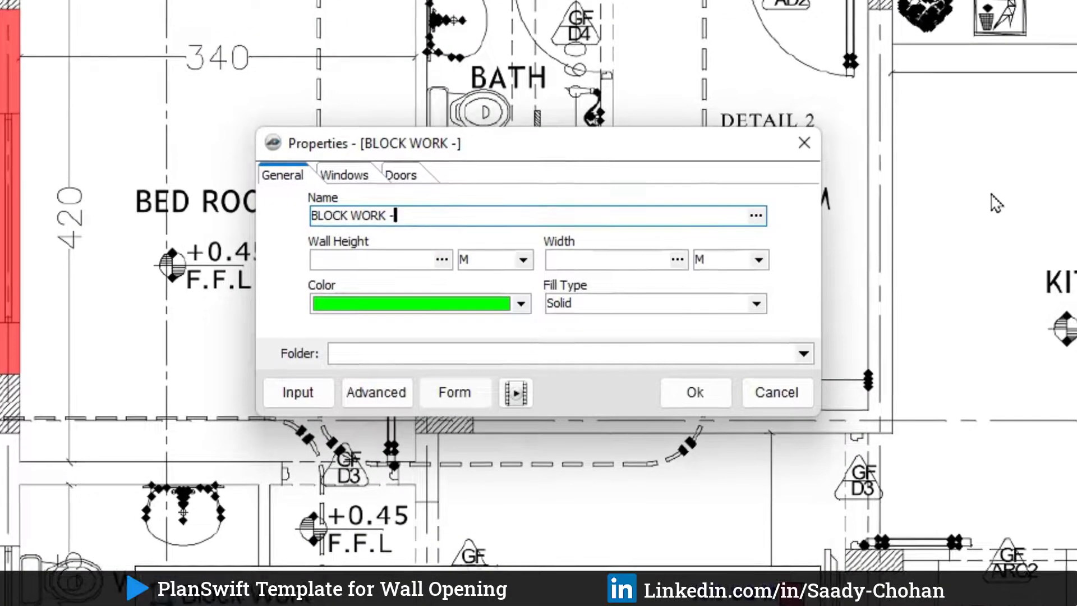
{"action": "key", "text": "Tab"}
{"action": "type", "text": "2.5"}
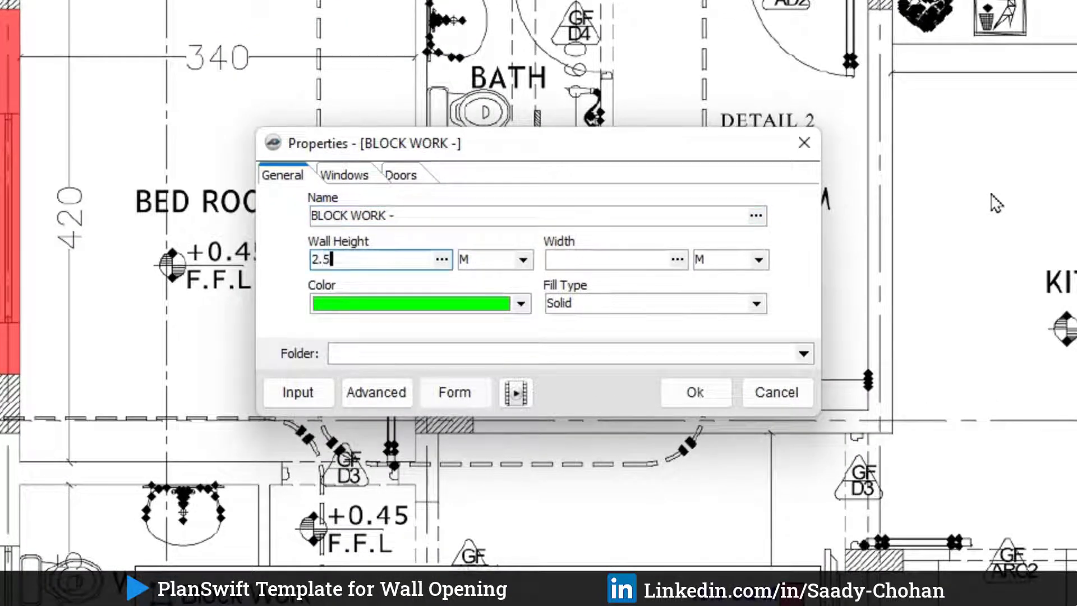
{"action": "key", "text": "Tab"}
{"action": "key", "text": "Tab"}
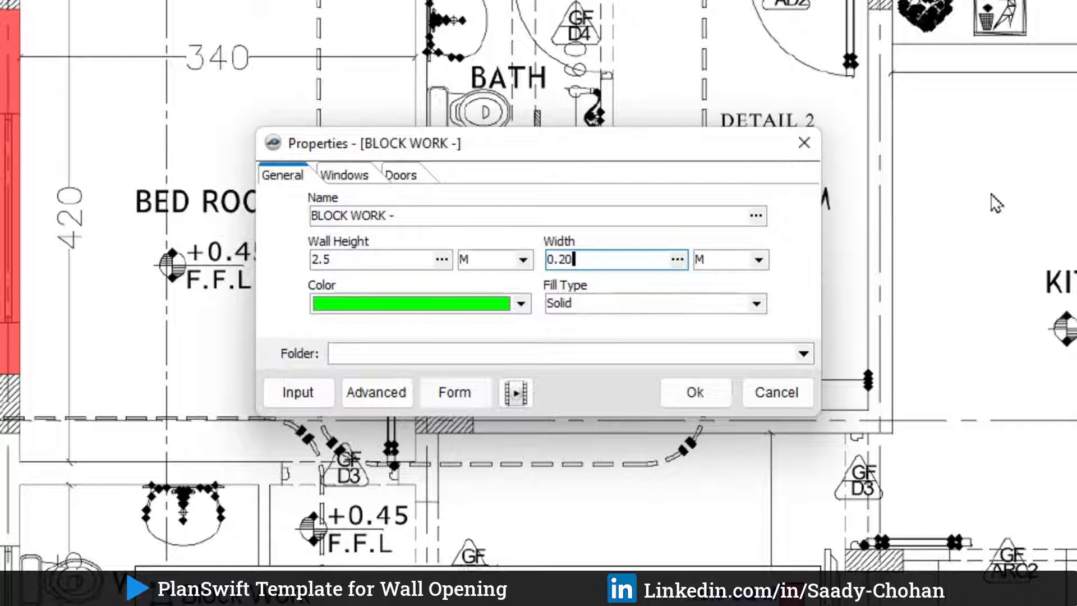
{"action": "left_click", "coordinate": [343, 175]}
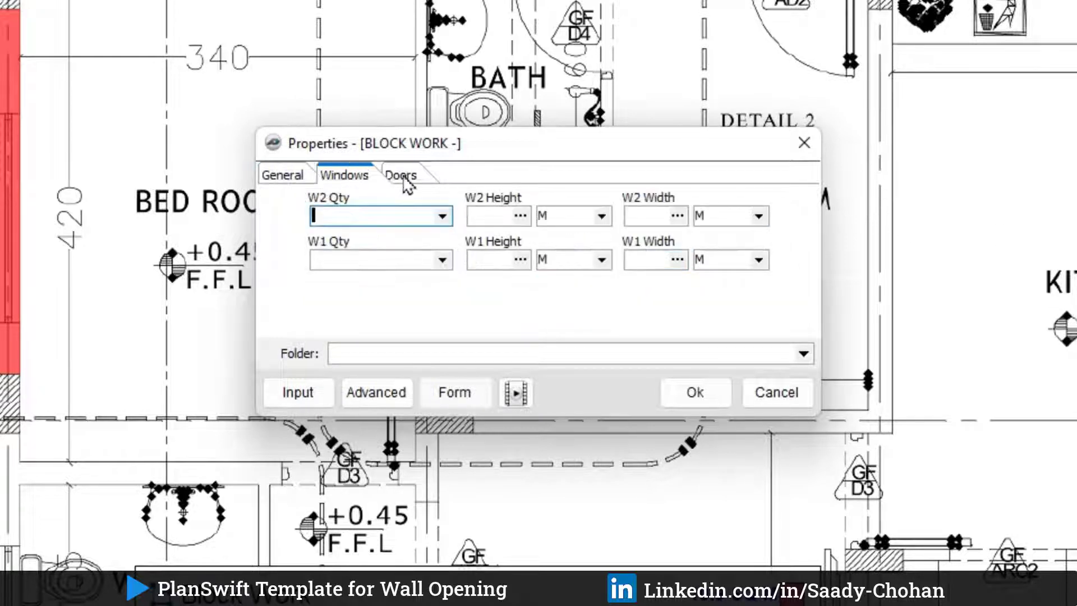
{"action": "left_click", "coordinate": [406, 176]}
{"action": "left_click", "coordinate": [293, 174]}
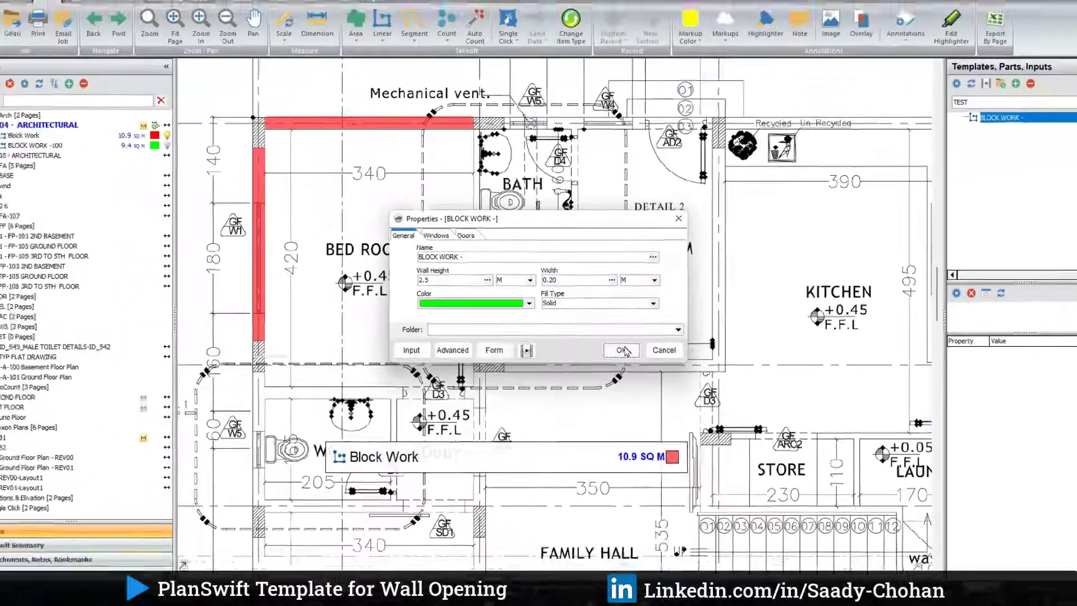
{"action": "left_click", "coordinate": [623, 351]}
Step: Trace the wall along the Maid Room's kitchen side and below it to the Bath column, about 7.24 m in total, and end the recording
{"action": "scroll", "coordinate": [738, 153], "scroll_direction": "up", "scroll_amount": 5}
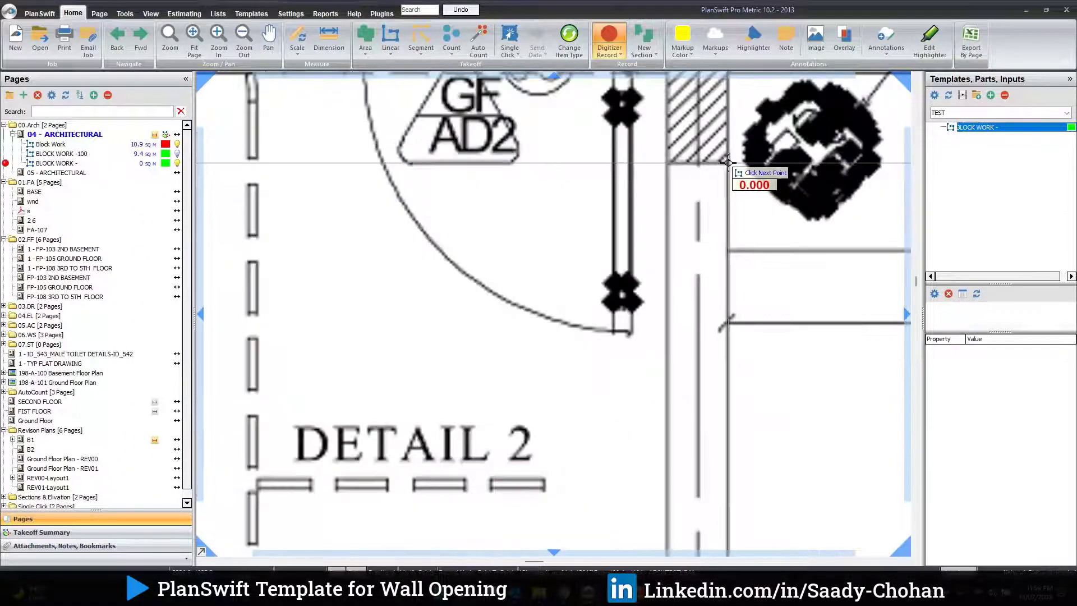
{"action": "scroll", "coordinate": [721, 306], "scroll_direction": "down", "scroll_amount": 4}
{"action": "scroll", "coordinate": [721, 347], "scroll_direction": "up", "scroll_amount": 5}
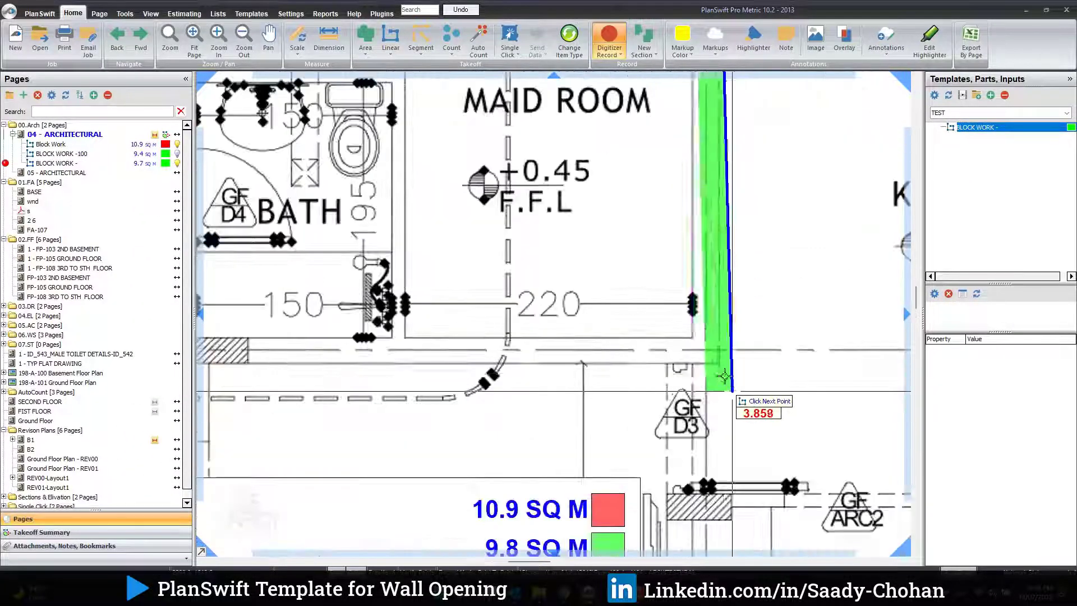
{"action": "left_click", "coordinate": [721, 362]}
{"action": "scroll", "coordinate": [721, 362], "scroll_direction": "down", "scroll_amount": 4}
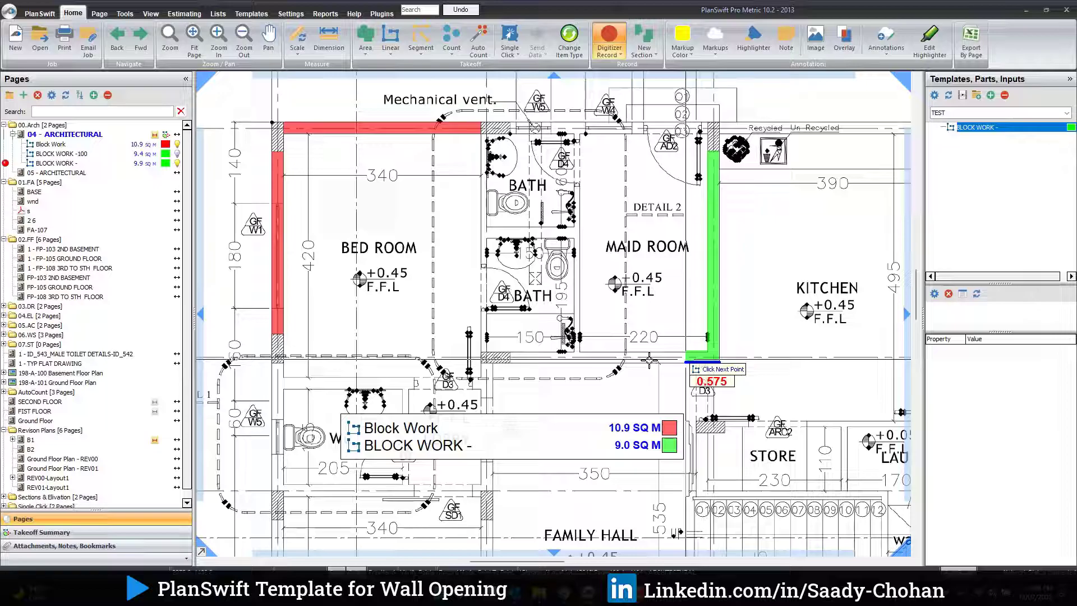
{"action": "scroll", "coordinate": [508, 362], "scroll_direction": "up", "scroll_amount": 4}
{"action": "left_click", "coordinate": [509, 362]}
{"action": "scroll", "coordinate": [509, 362], "scroll_direction": "down", "scroll_amount": 4}
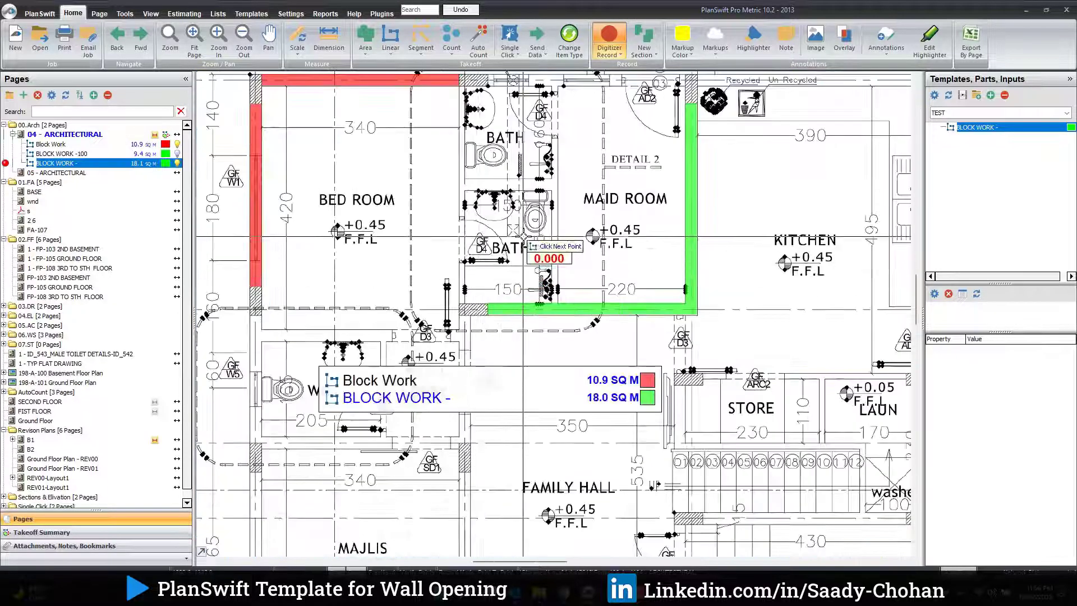
{"action": "right_click", "coordinate": [541, 257]}
{"action": "left_click", "coordinate": [561, 279]}
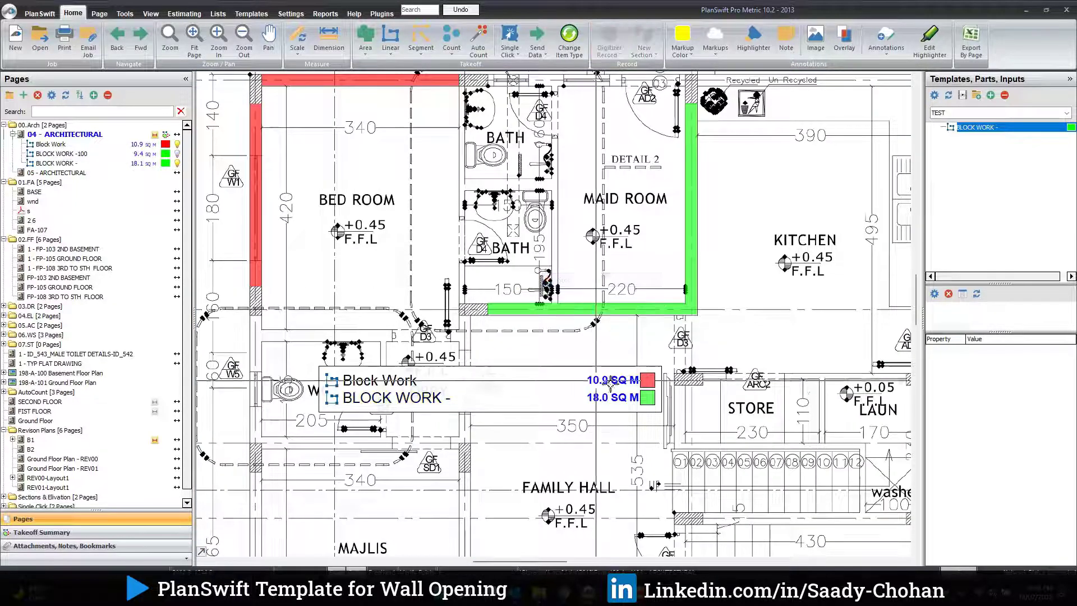
Step: Open the door settings in the properties of the traced green block wall
{"action": "scroll", "coordinate": [602, 337], "scroll_direction": "up", "scroll_amount": 1}
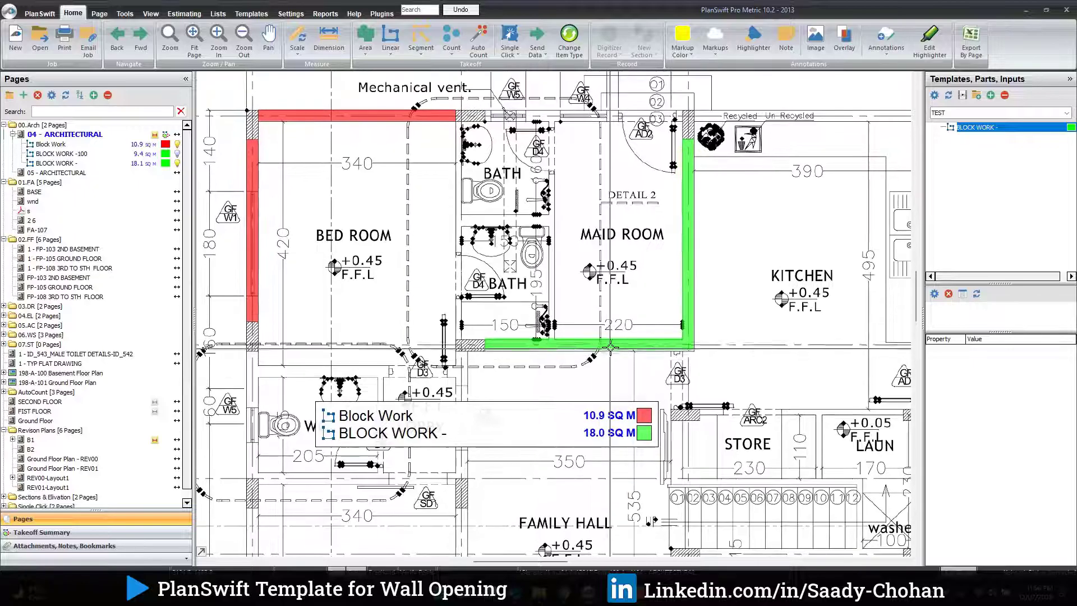
{"action": "left_click", "coordinate": [613, 347]}
{"action": "mouse_move", "coordinate": [614, 346]}
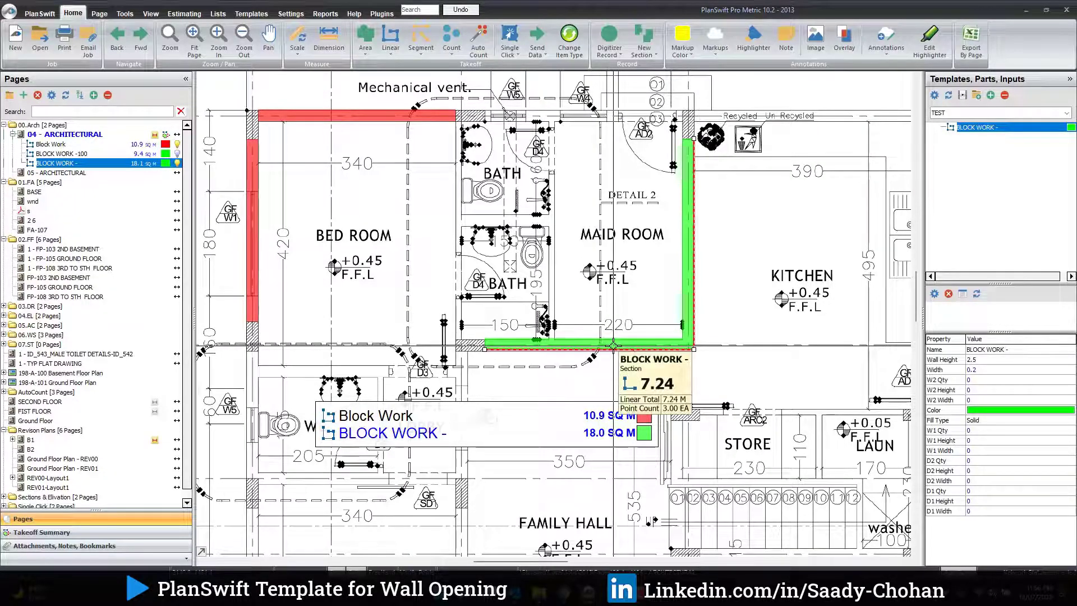
{"action": "right_click", "coordinate": [629, 348]}
{"action": "left_click", "coordinate": [662, 264]}
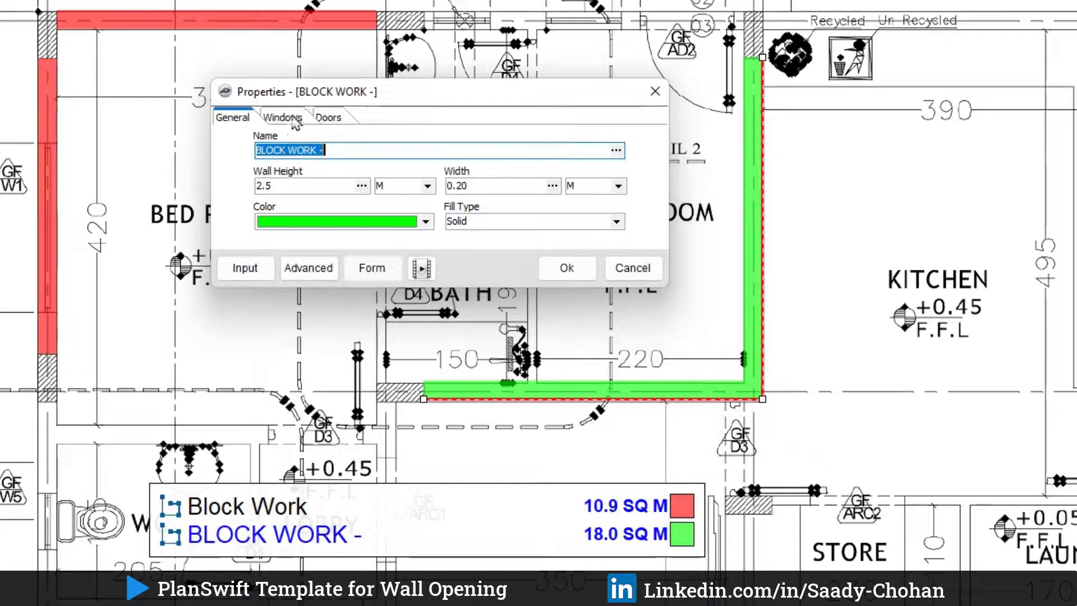
{"action": "left_click", "coordinate": [428, 244]}
{"action": "left_click", "coordinate": [340, 119]}
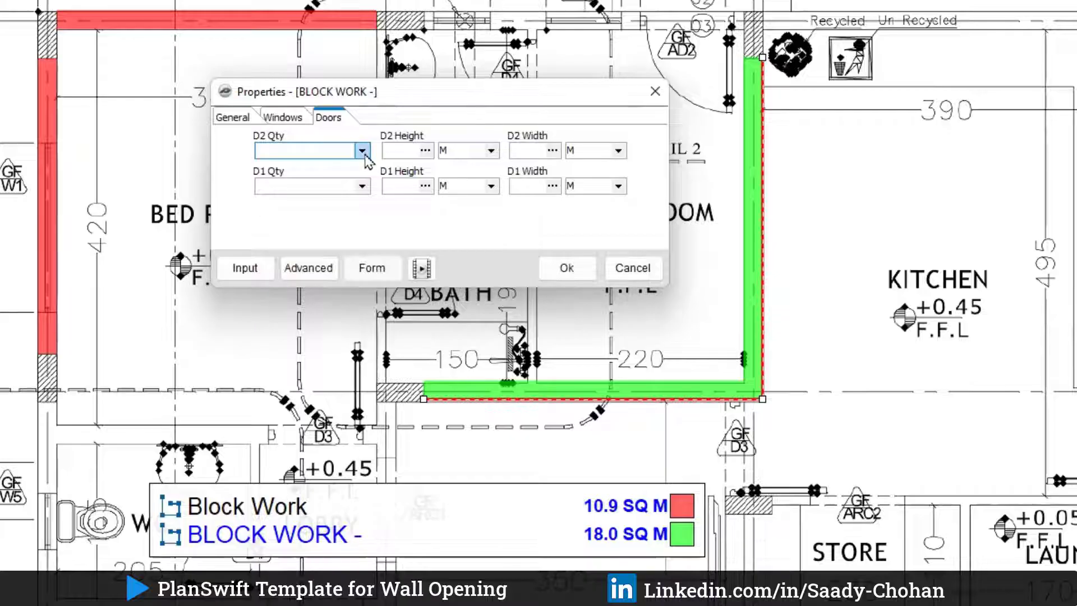
Step: Set the D1 height to 0.90 m and the D1 width to 2.5 m
{"action": "left_click", "coordinate": [370, 190]}
{"action": "left_click", "coordinate": [370, 190]}
{"action": "left_click", "coordinate": [388, 188]}
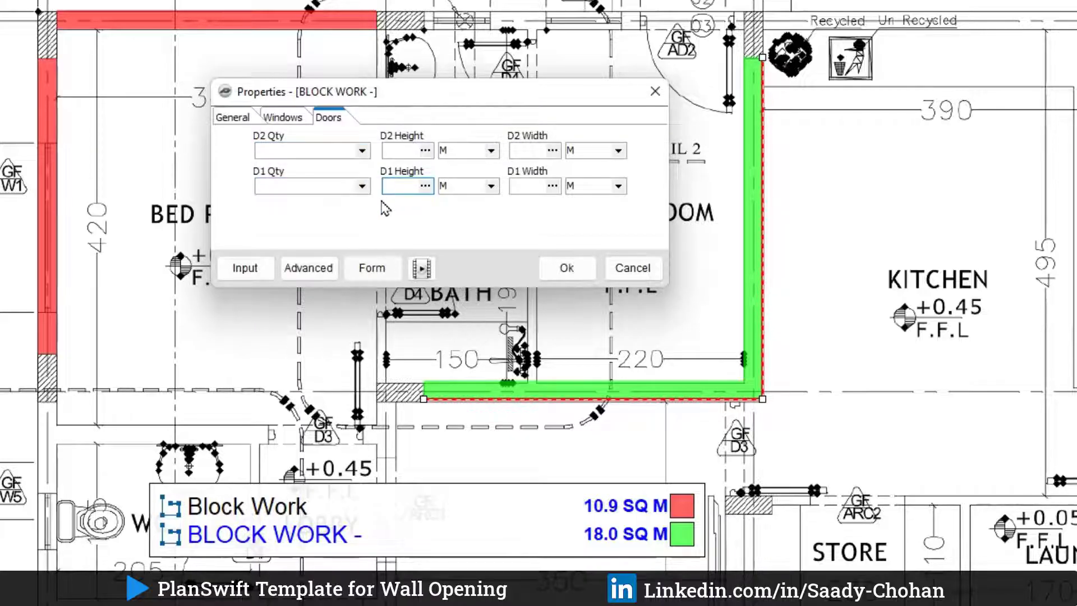
{"action": "type", "text": "0.90"}
{"action": "key", "text": "Tab"}
{"action": "type", "text": "2.5"}
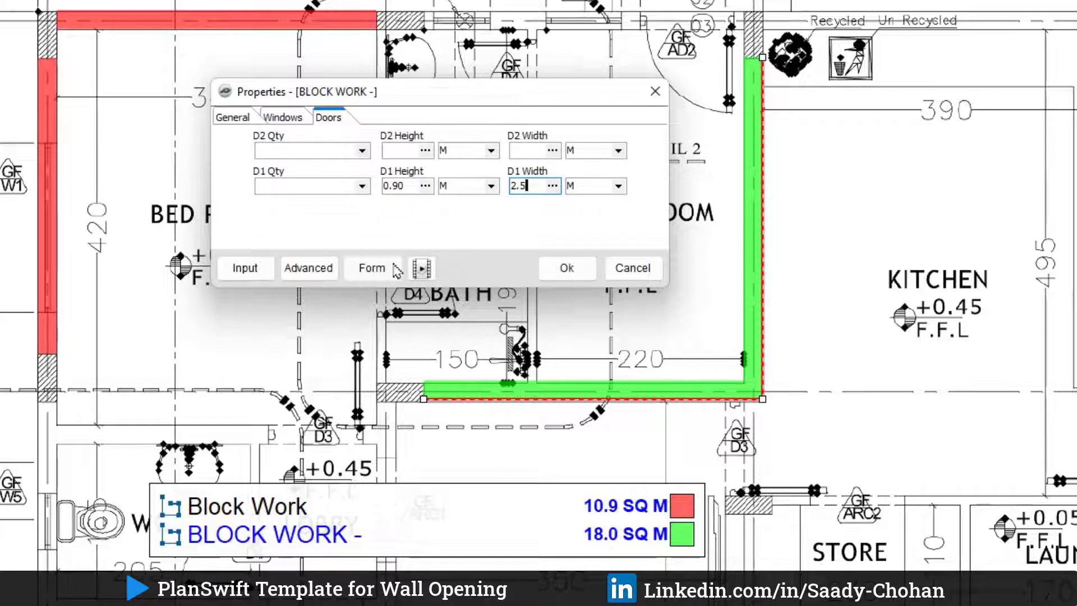
Step: Set the D1 quantity to 1 and raise it to 2 to test the door deduction from the wall area
{"action": "left_click", "coordinate": [362, 188]}
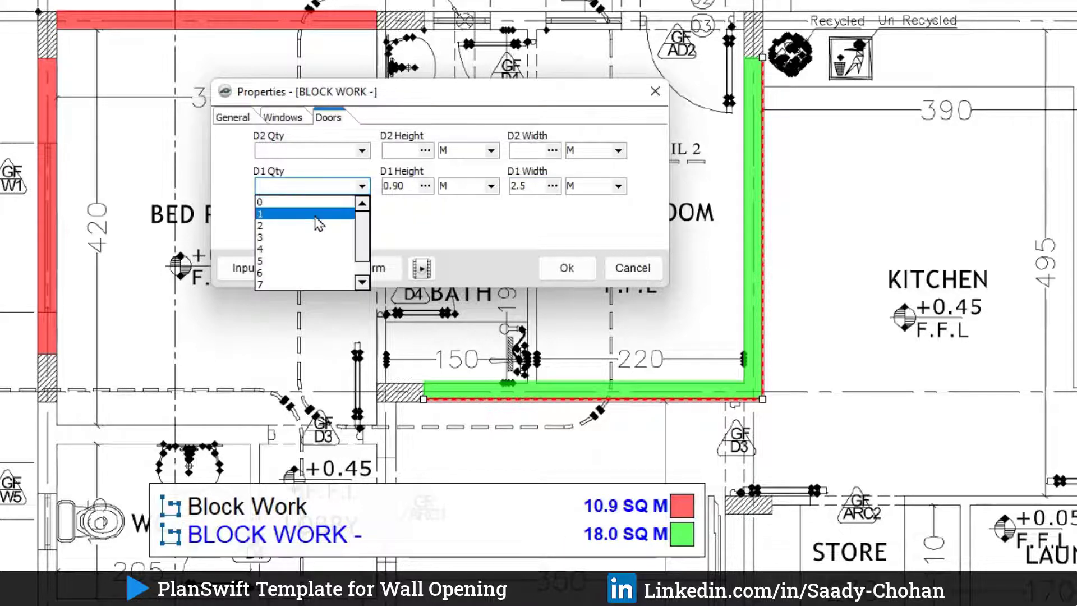
{"action": "left_click", "coordinate": [324, 214]}
{"action": "left_click", "coordinate": [363, 186]}
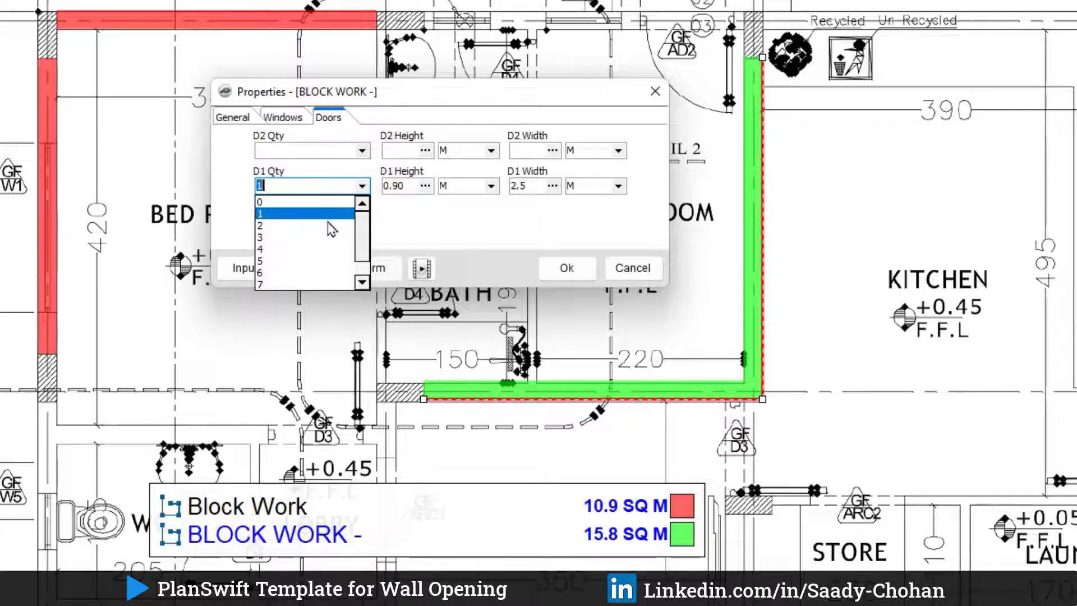
{"action": "left_click", "coordinate": [328, 225]}
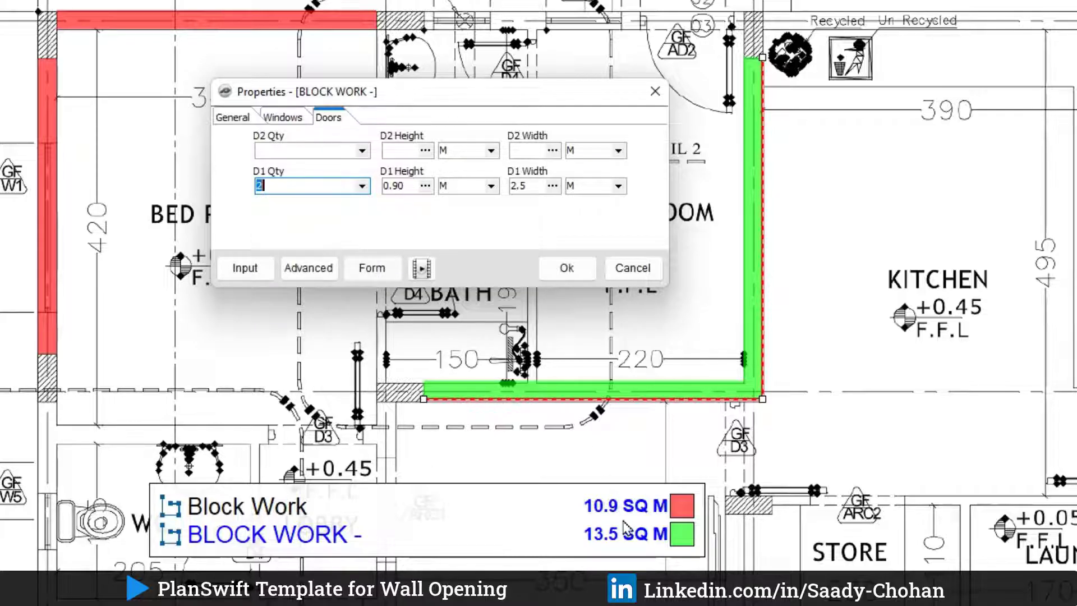